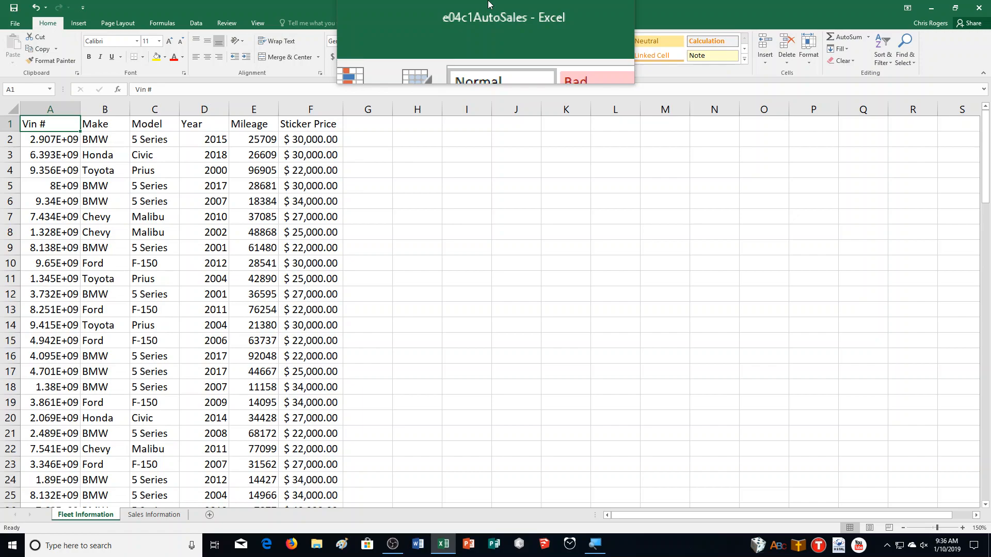
Save a copy of the workbook in Documents > CA Demonstration, appending an underscore and the author's name to the file name e04c1AutoSales
left_click(15, 23)
left_click(26, 132)
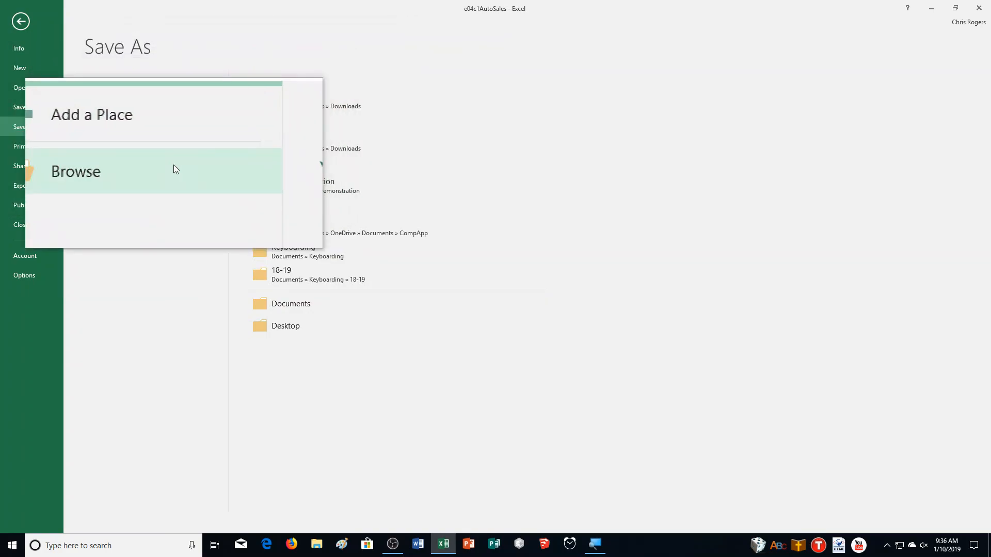
left_click(173, 165)
left_click(35, 99)
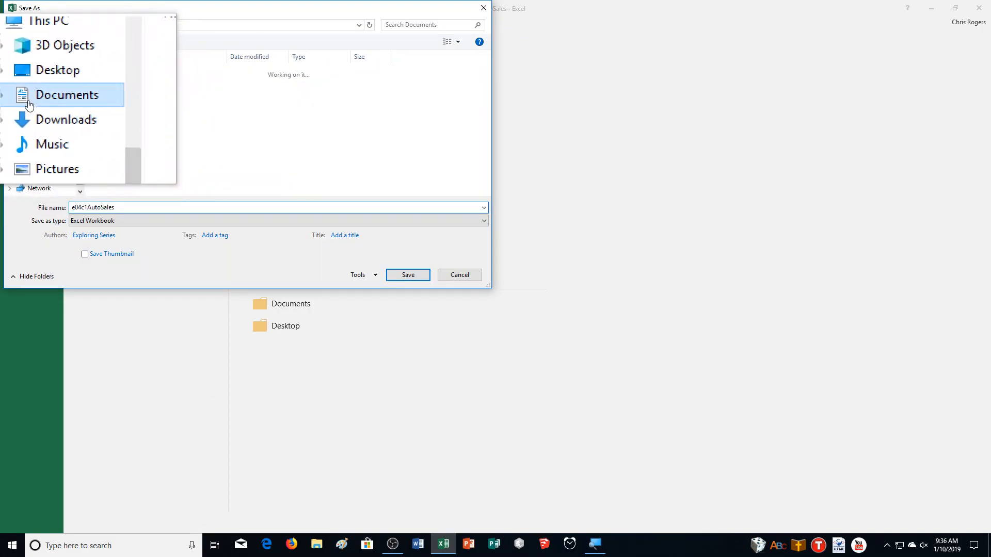
double_click(144, 92)
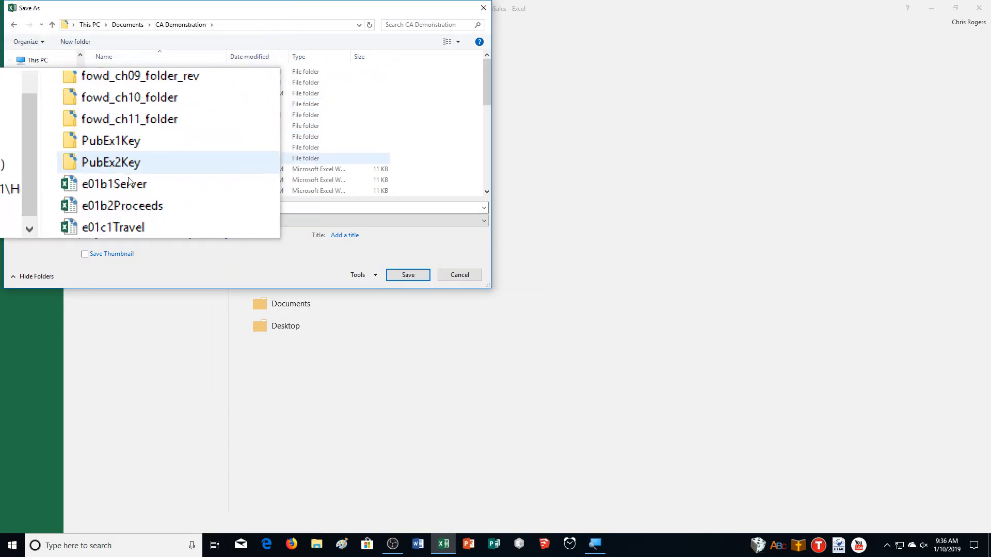
left_click(142, 212)
left_click(135, 212)
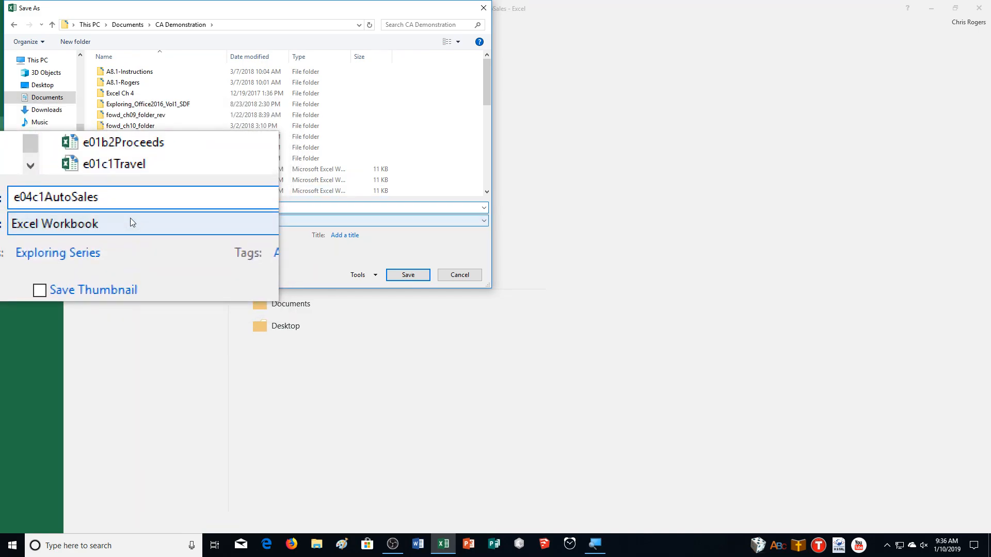
type("_RogersMister")
key("Return")
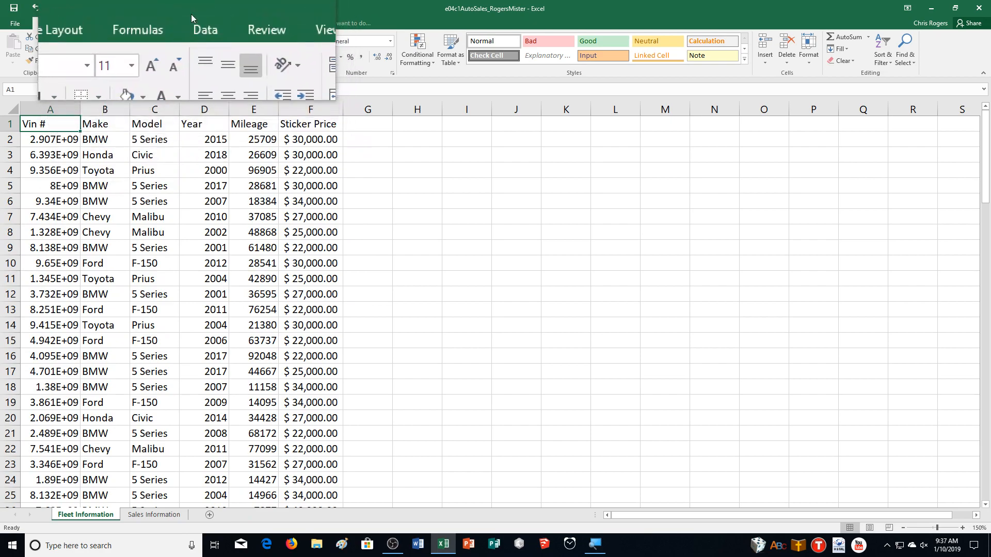
Freeze the top row of the Fleet Information sheet
left_click(249, 24)
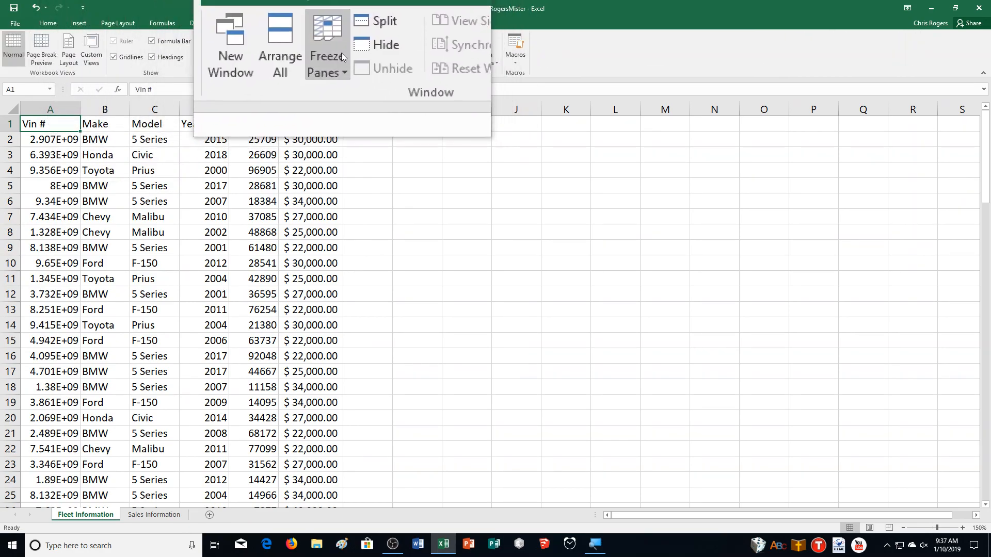
left_click(341, 54)
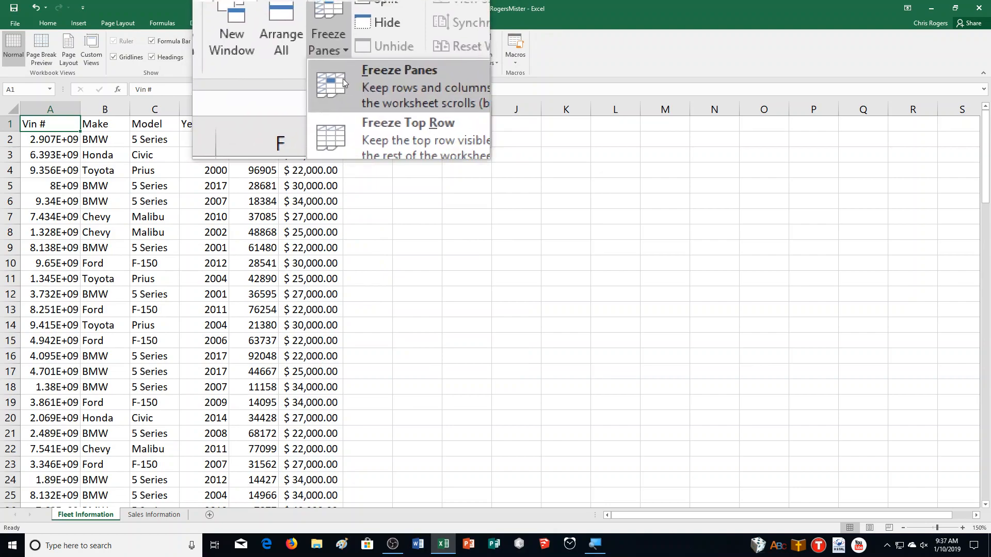
left_click(378, 111)
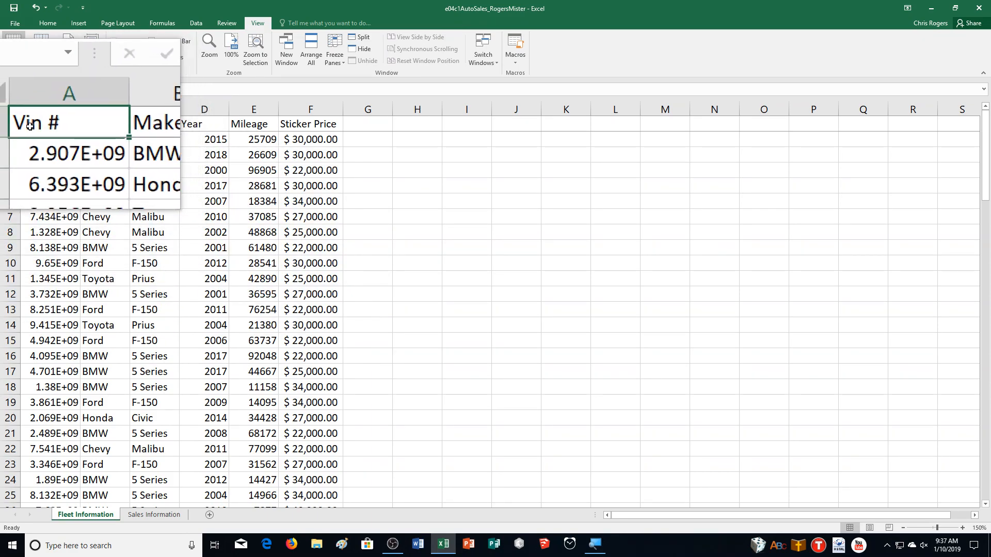
Convert the fleet data range A1:F104 to a table with headers
left_click(77, 24)
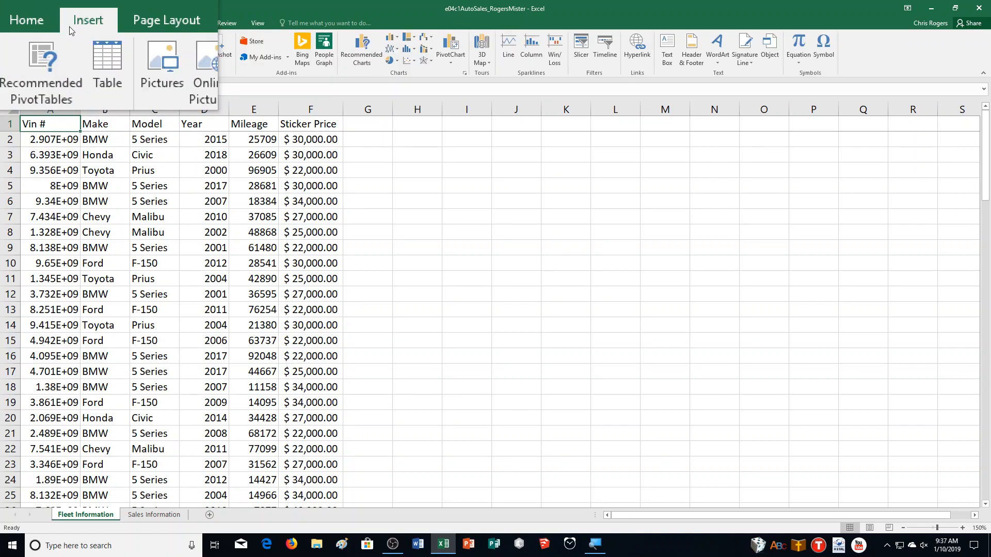
left_click(70, 49)
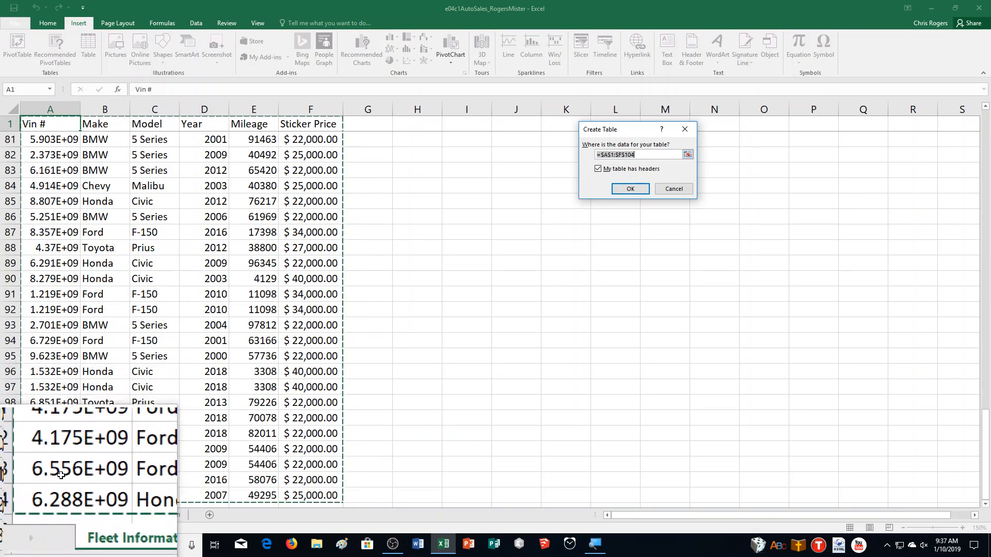
left_click(633, 192)
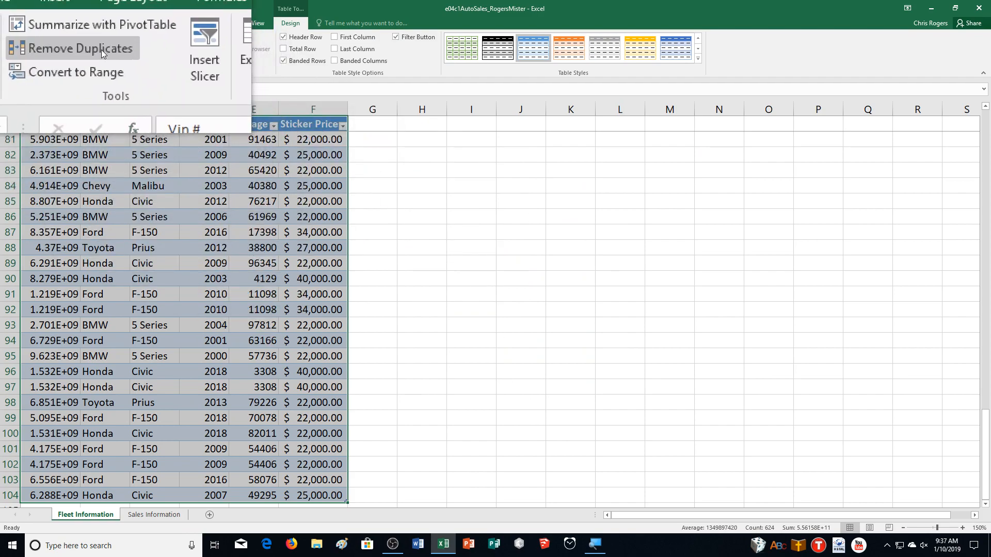
Remove duplicate records from the fleet table, comparing all columns
left_click(98, 49)
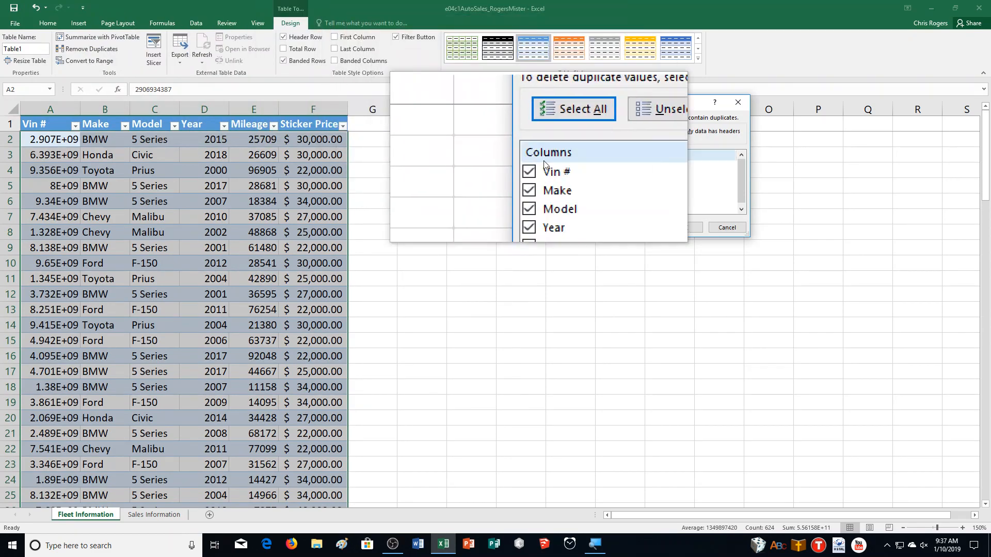
left_click(690, 227)
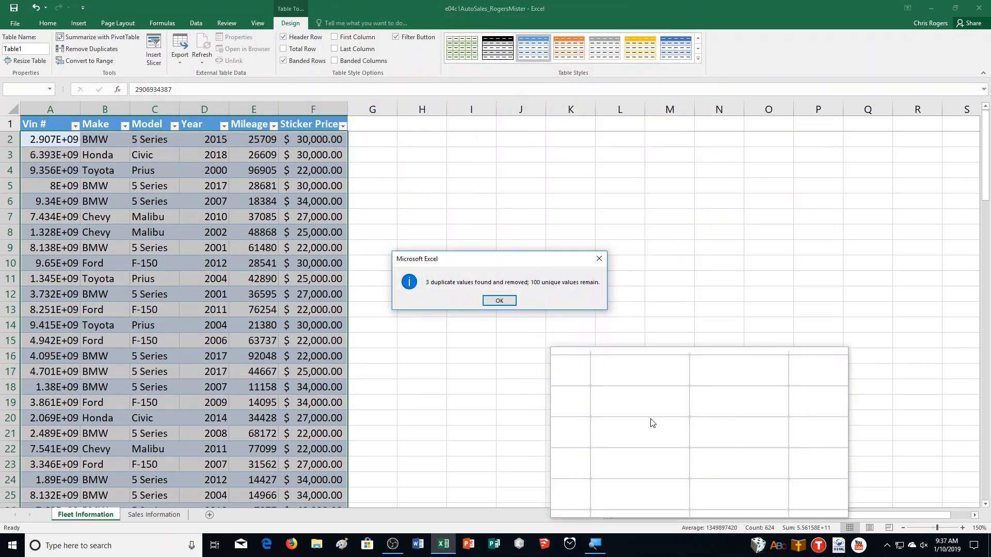
left_click(495, 304)
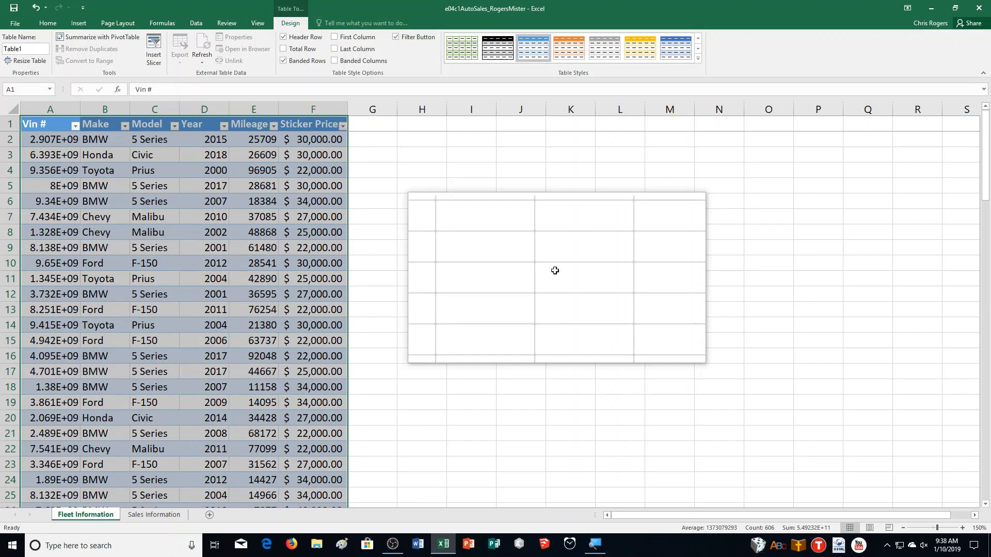
Sort the fleet table by Make A to Z, Year smallest to largest, and Sticker Price smallest to largest
left_click(45, 21)
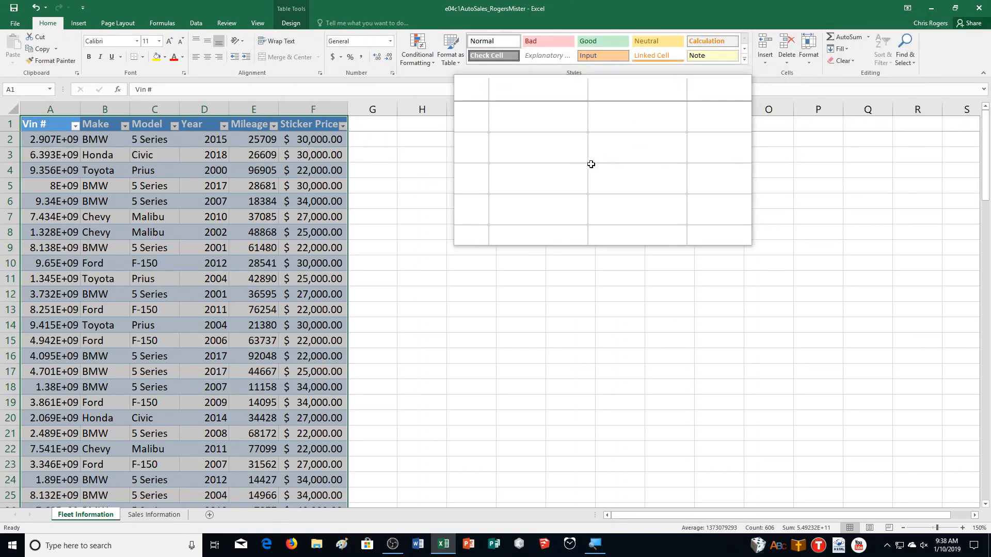
left_click(47, 125)
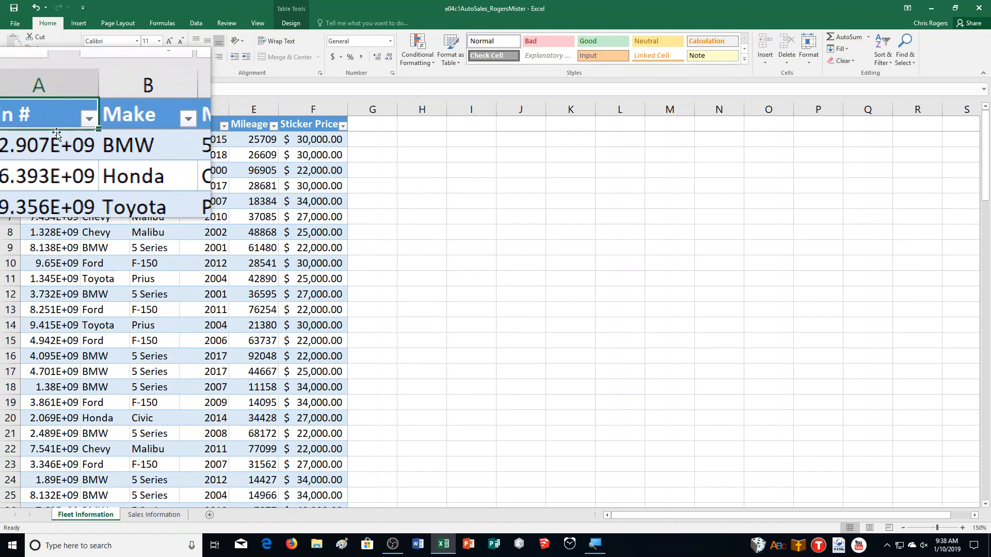
left_click(883, 52)
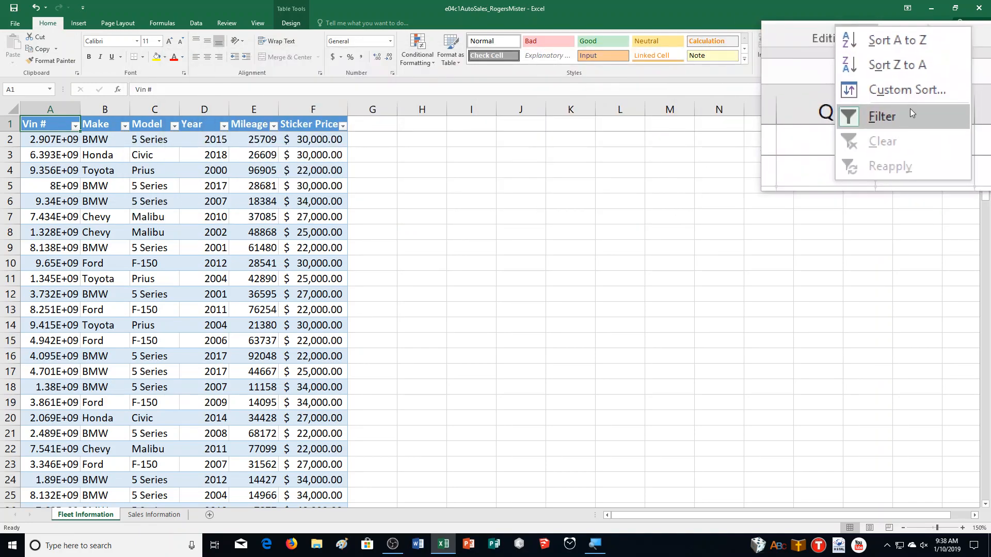
left_click(903, 89)
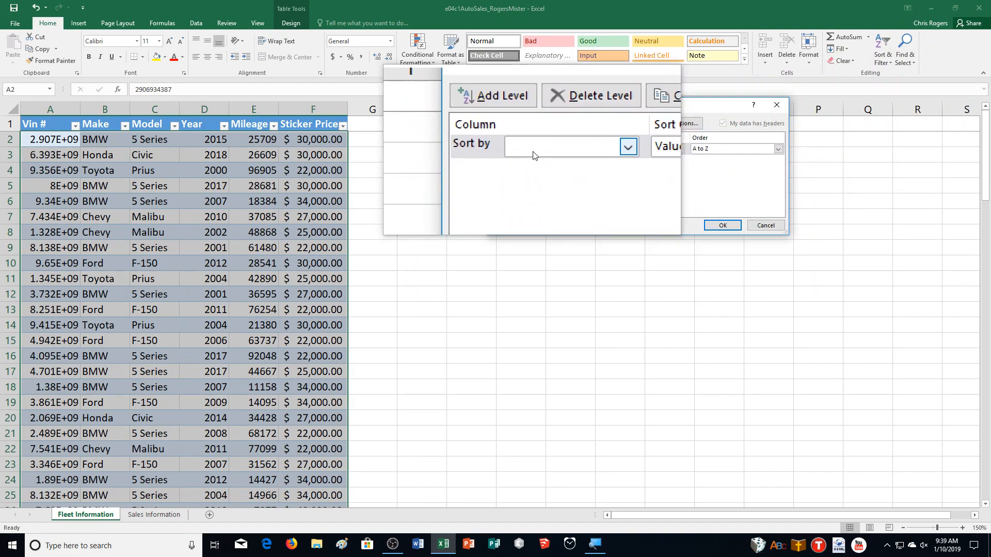
left_click(534, 155)
left_click(544, 163)
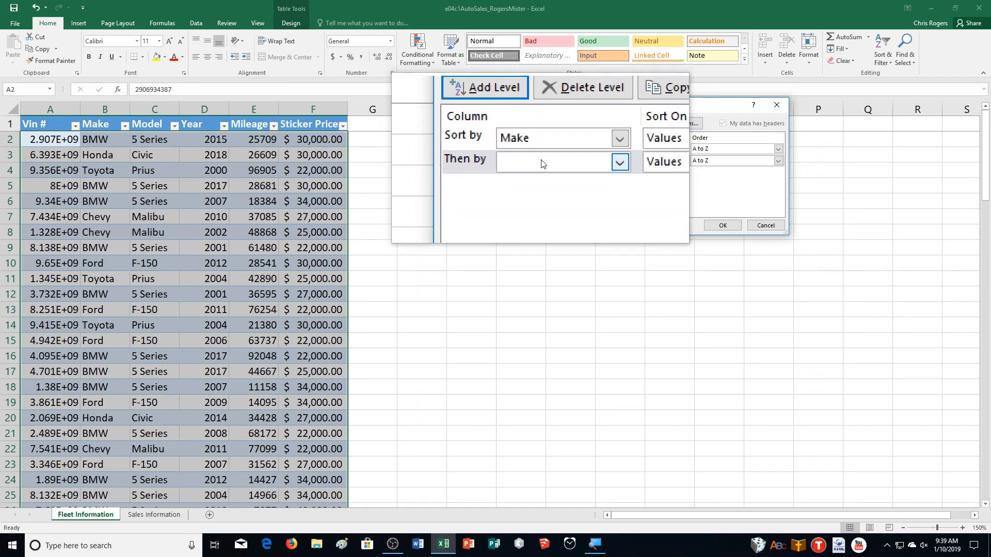
left_click(555, 189)
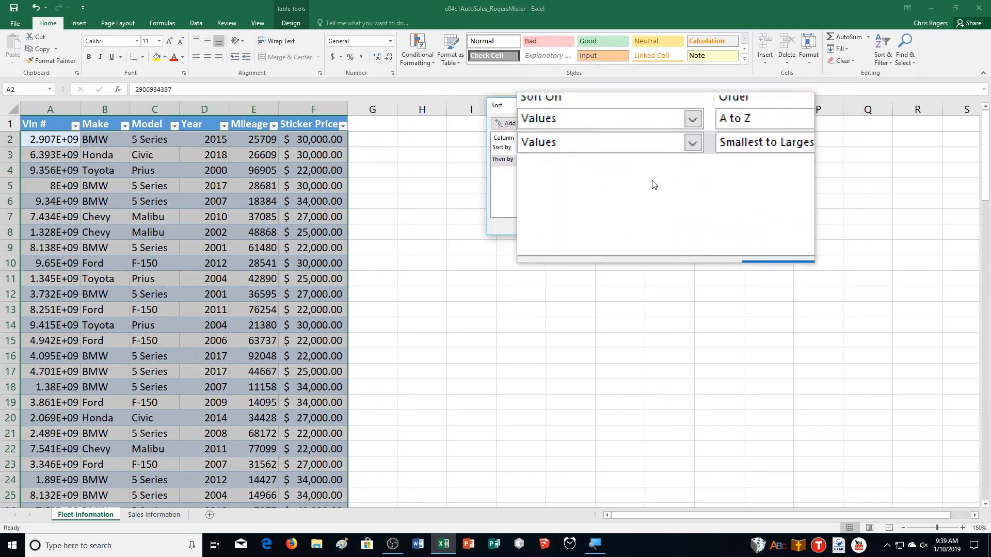
left_click(512, 123)
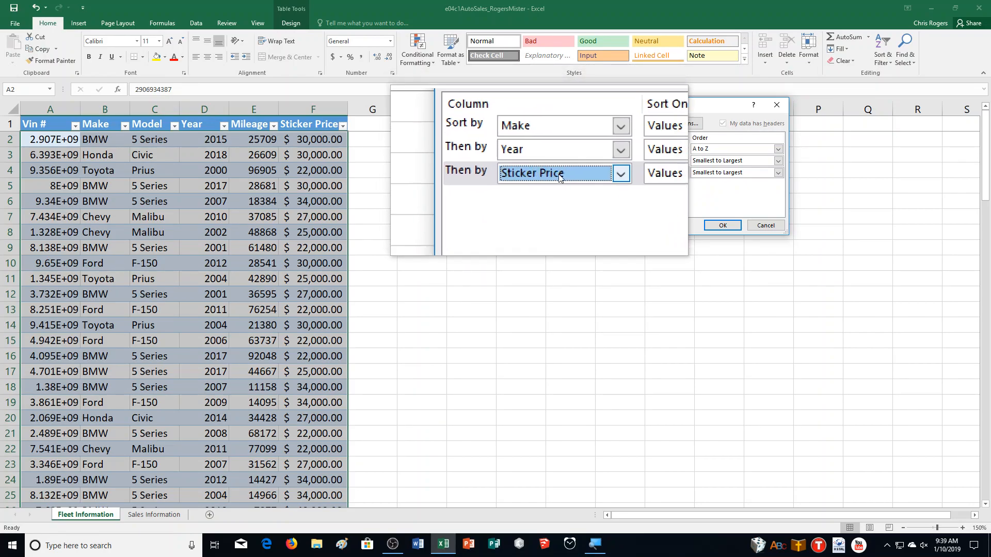
left_click(723, 226)
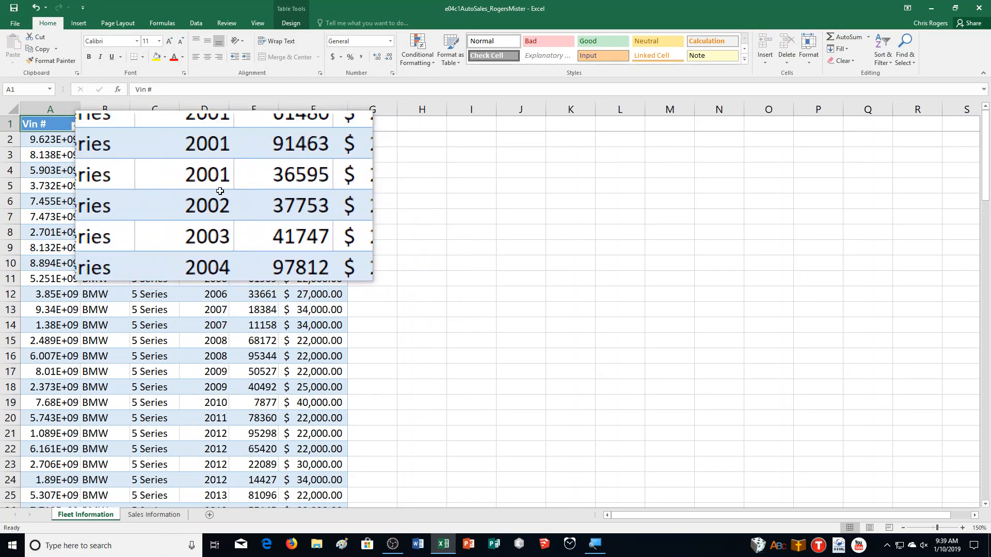
Set row 1 ($1:$1) to repeat at the top of every printed page
left_click(130, 23)
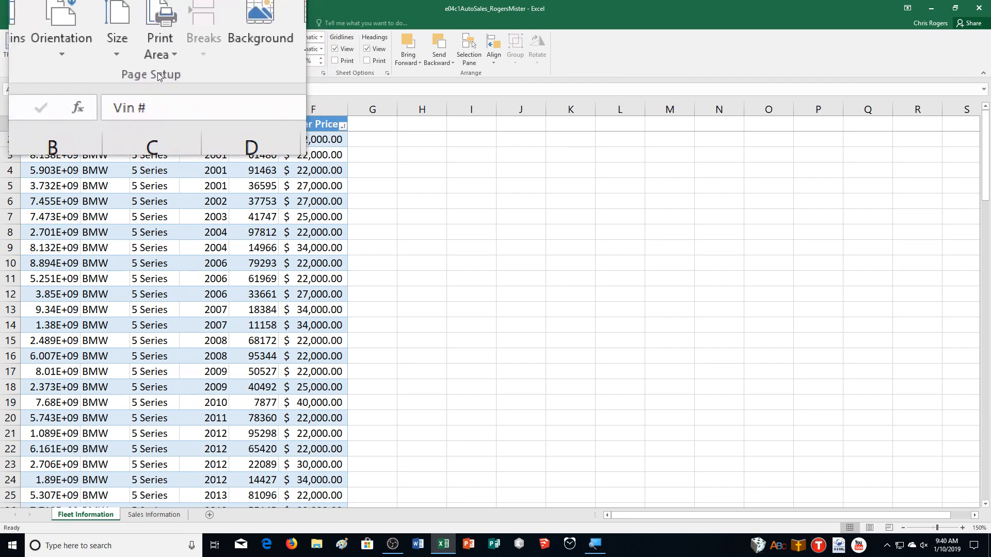
left_click(247, 73)
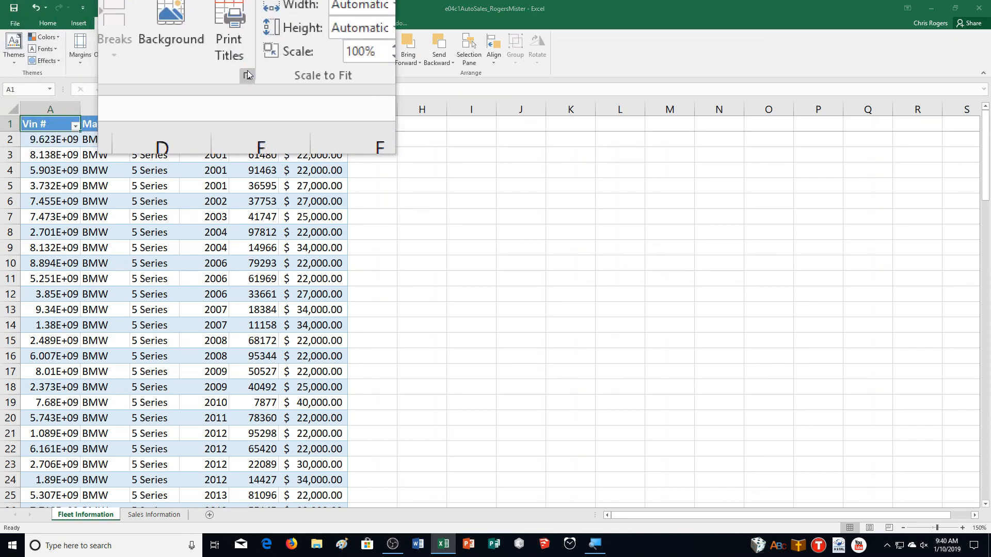
left_click_drag(559, 55, 419, 85)
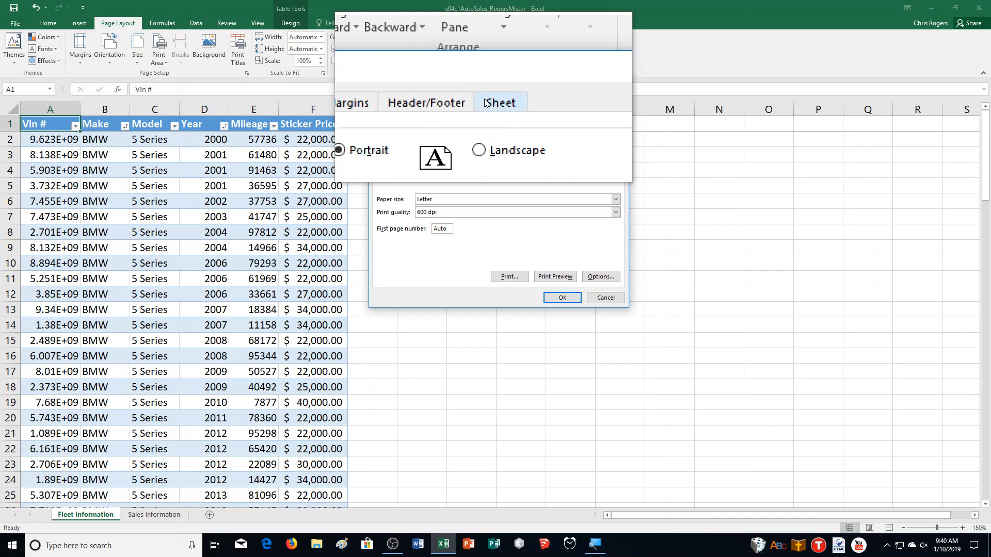
left_click(487, 103)
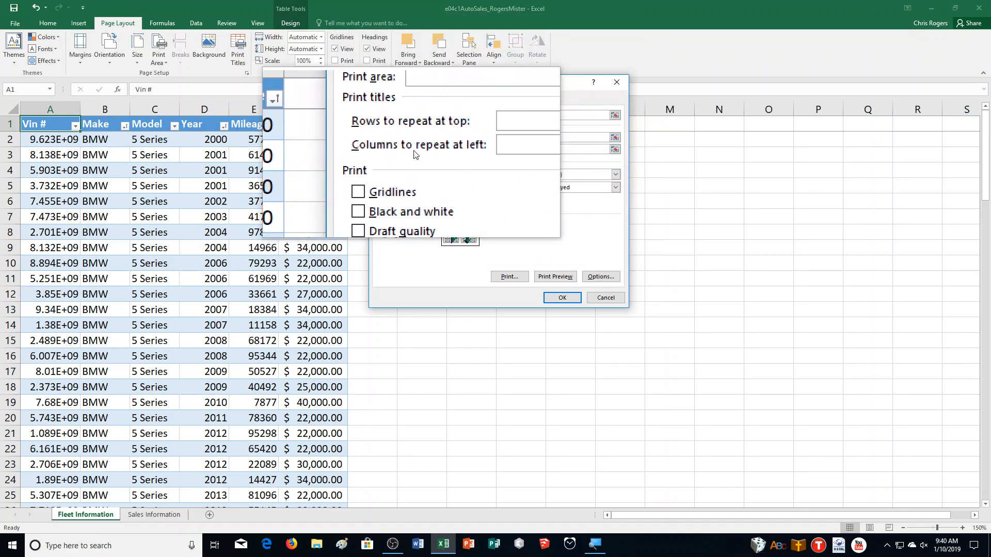
left_click(610, 137)
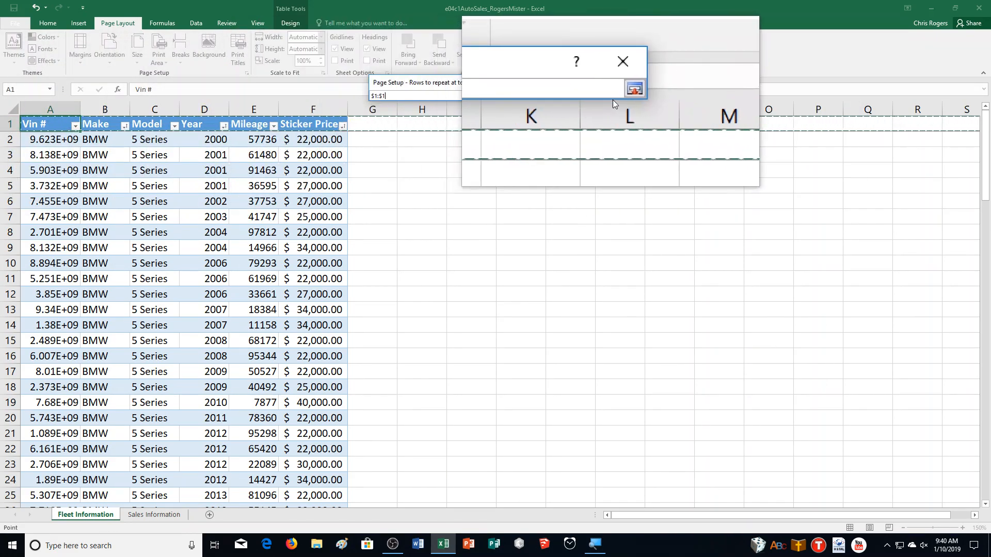
left_click(624, 98)
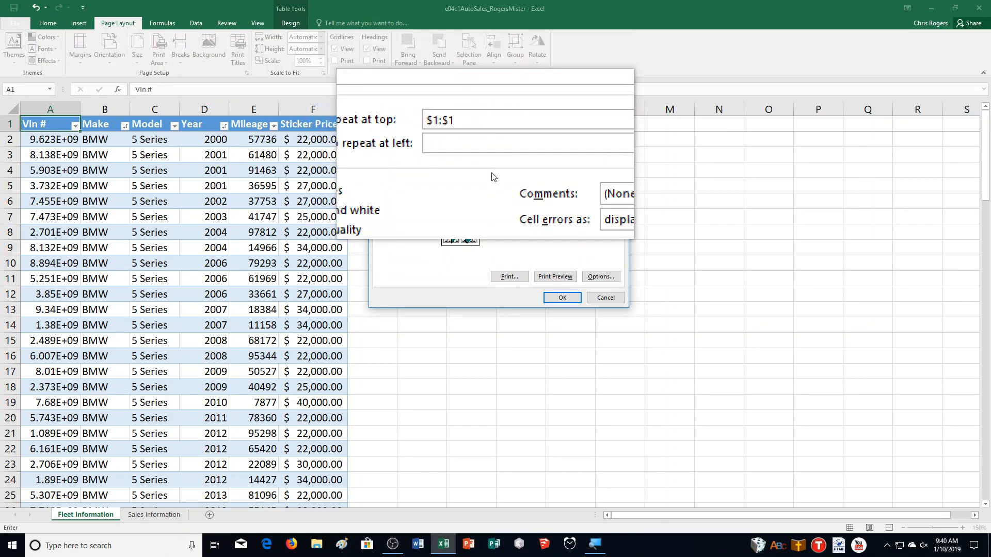
left_click(559, 297)
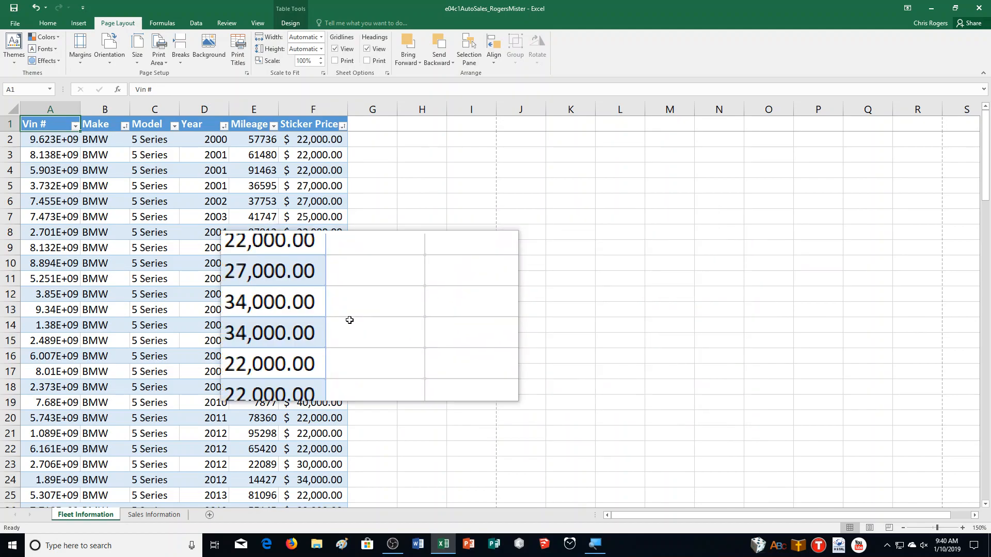
Insert a page break above the first Chevy record at row 34
scroll(361, 315, "down", 4)
scroll(290, 308, "down", 3)
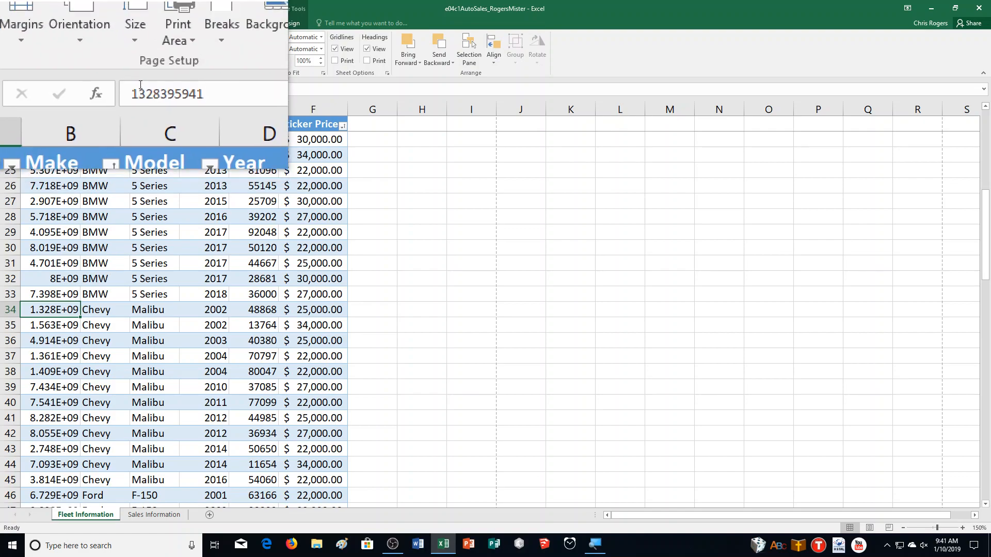
left_click(174, 54)
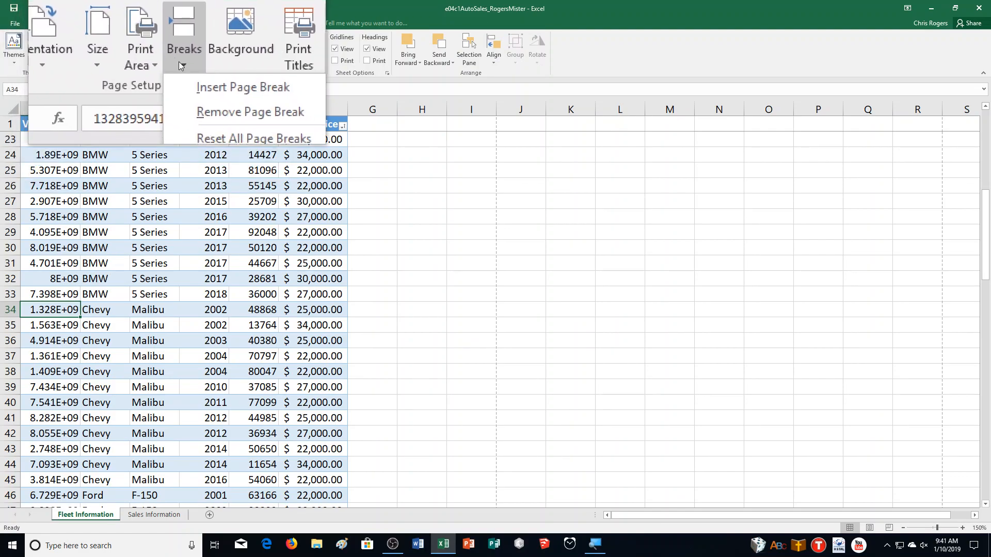
left_click(184, 78)
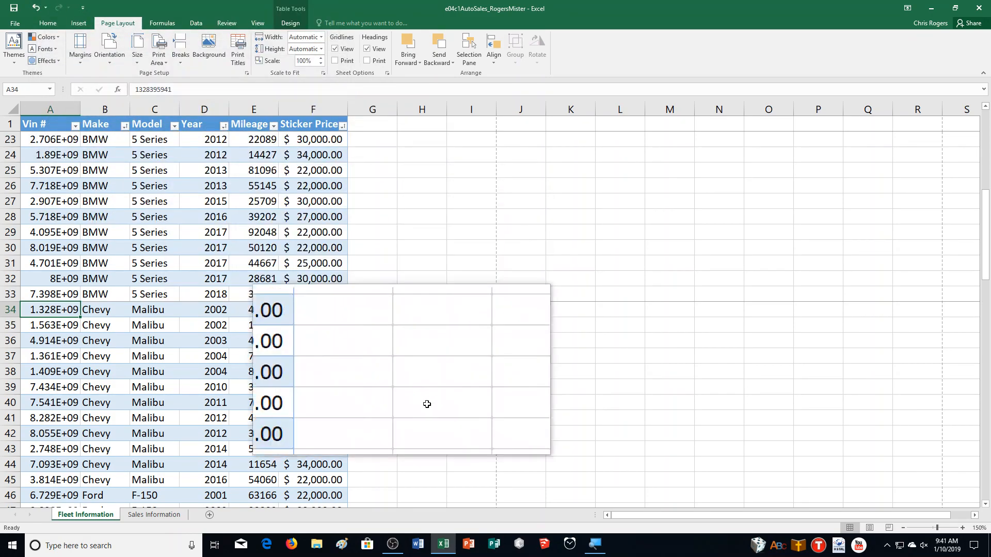
Insert a page break above the first Ford record at row 46
scroll(444, 408, "down", 3)
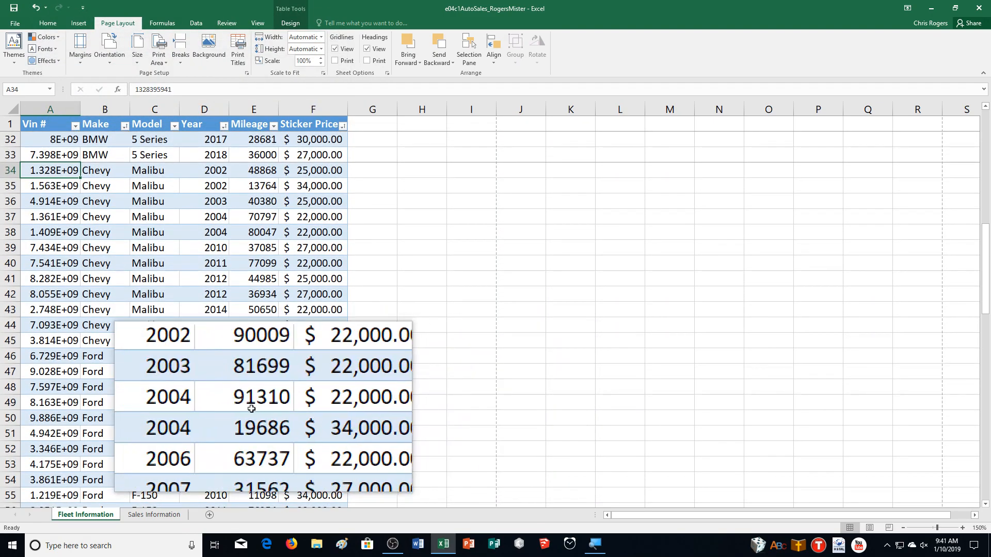
left_click(25, 355)
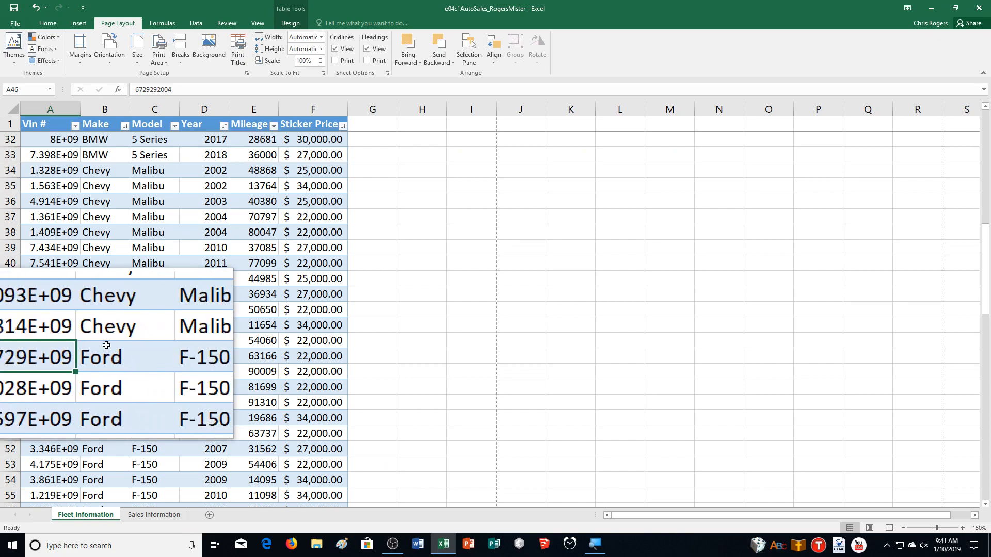
left_click(180, 53)
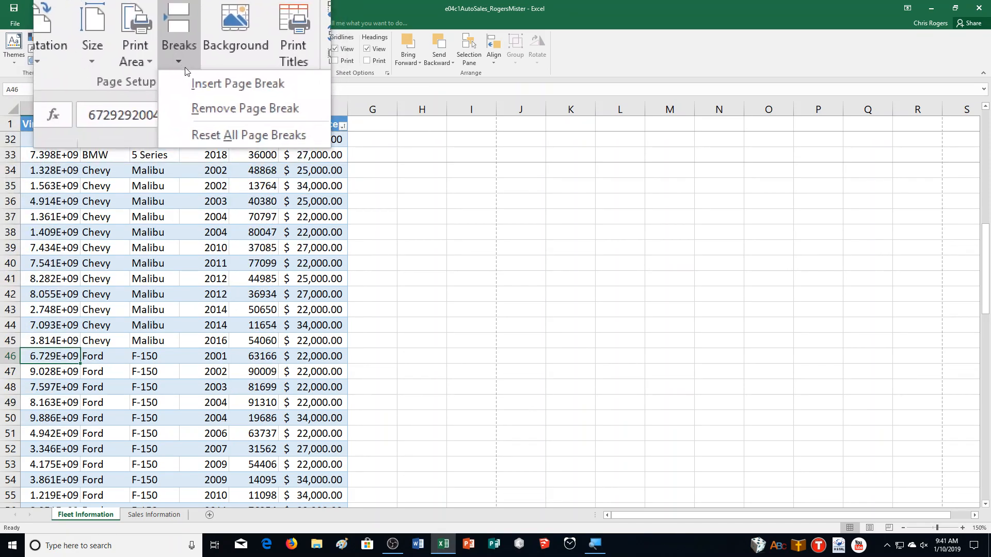
left_click(187, 70)
Insert a page break above the first Honda record at row 69
scroll(311, 366, "down", 4)
scroll(311, 365, "down", 5)
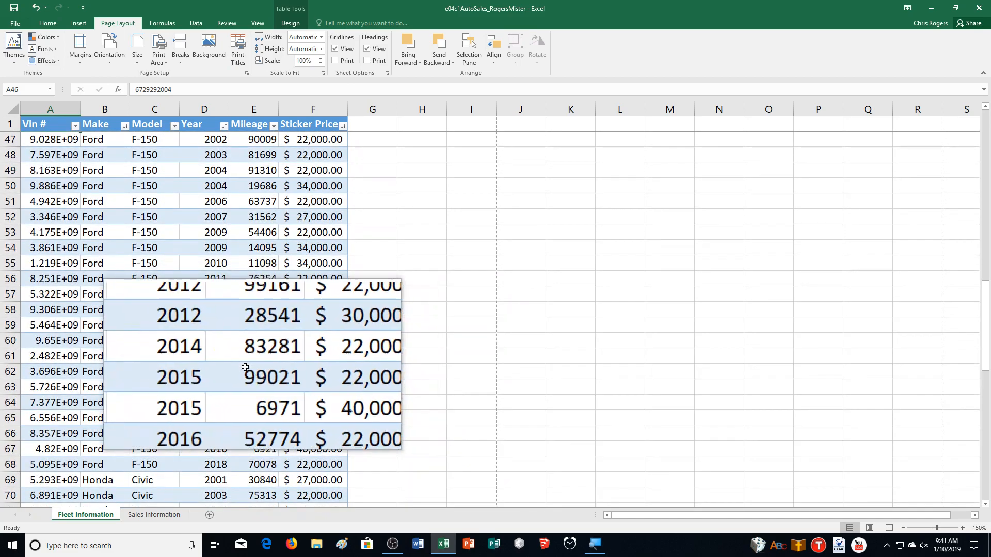
scroll(319, 370, "down", 1)
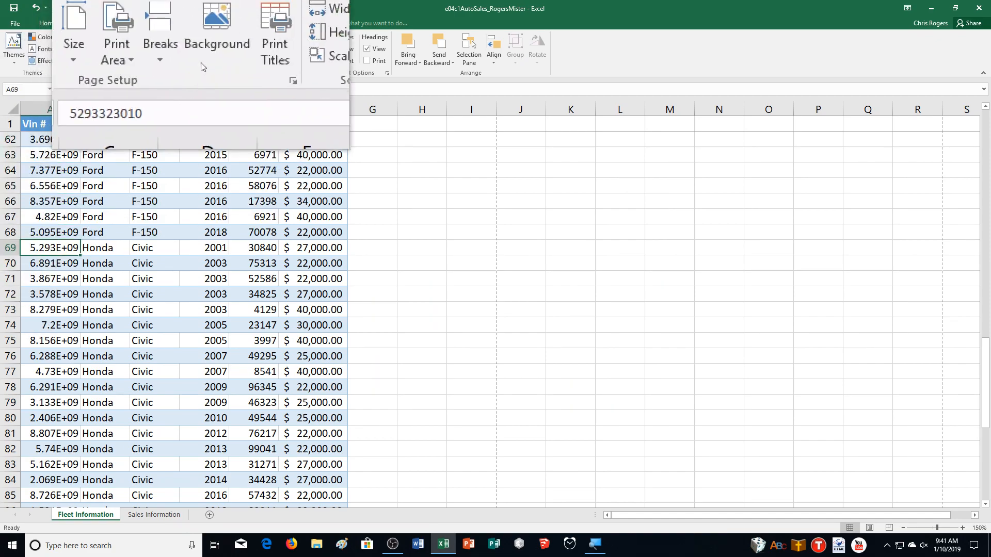
left_click(182, 56)
left_click(191, 71)
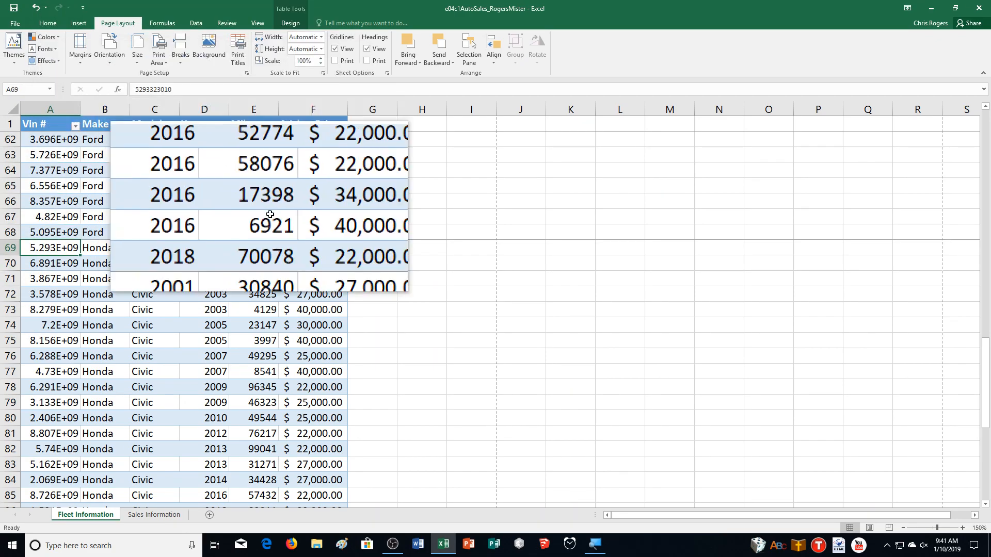
Insert a page break above the first Toyota record at row 90
scroll(294, 289, "down", 2)
scroll(296, 319, "down", 4)
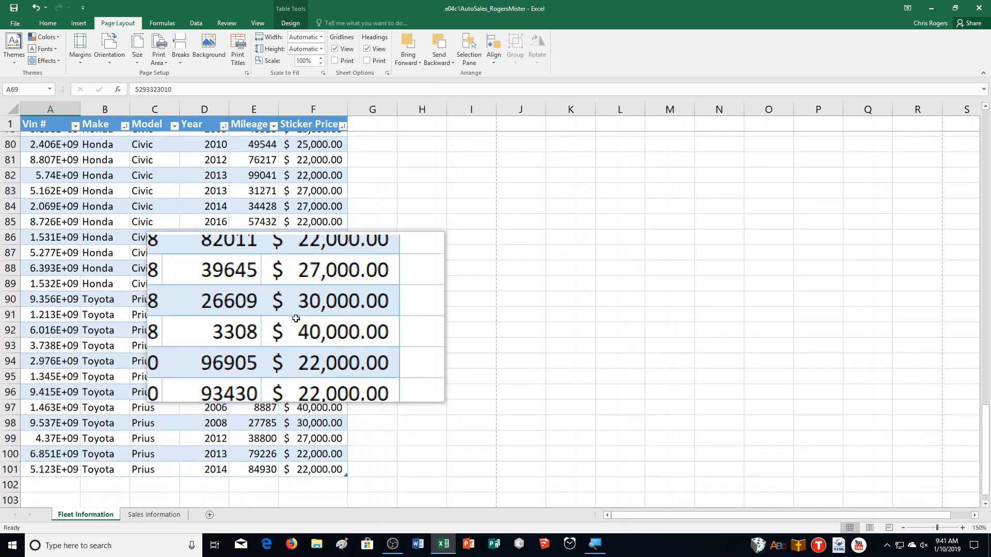
scroll(296, 319, "down", 1)
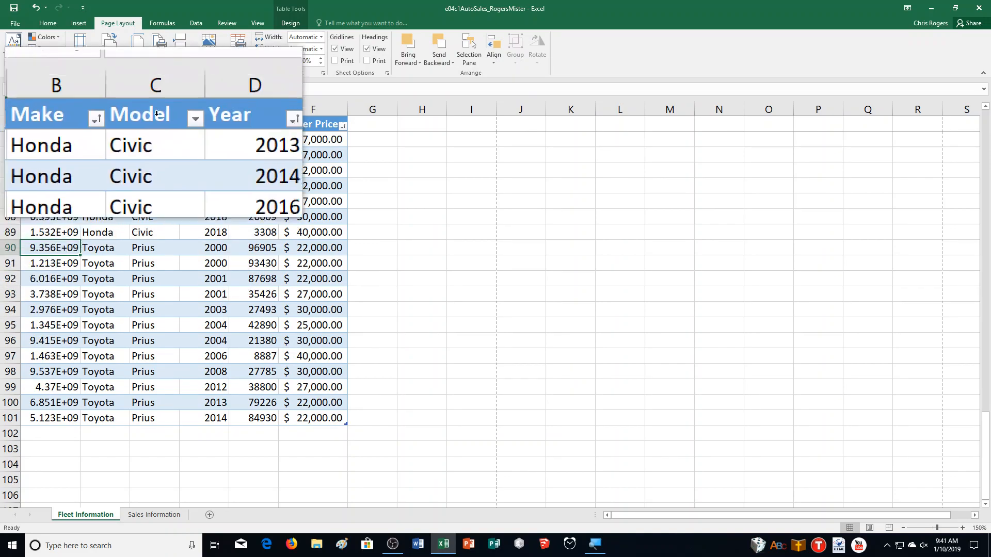
left_click(184, 52)
left_click(184, 72)
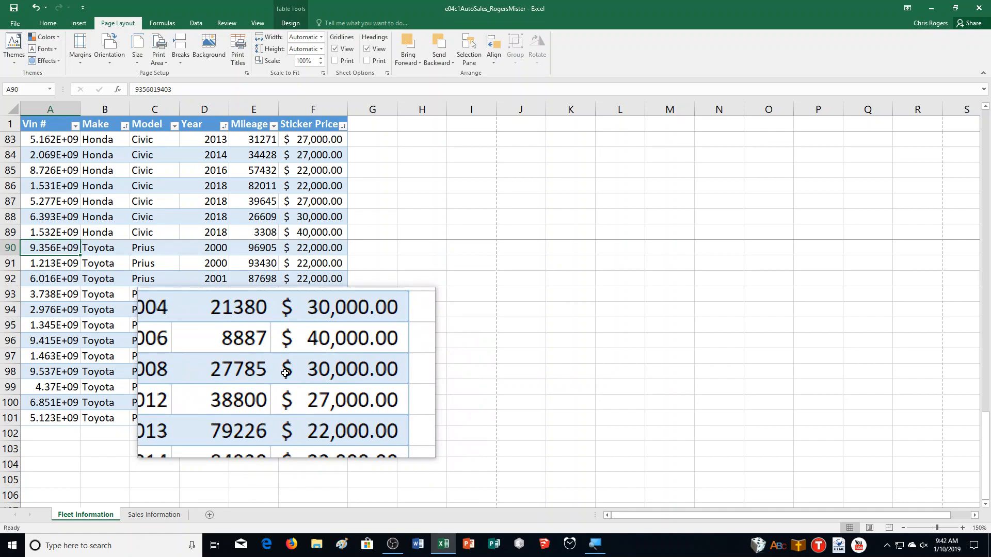
Preview the printed pages of the fleet sheet to check the page breaks and repeated headers, then return to the worksheet
key("ctrl+p")
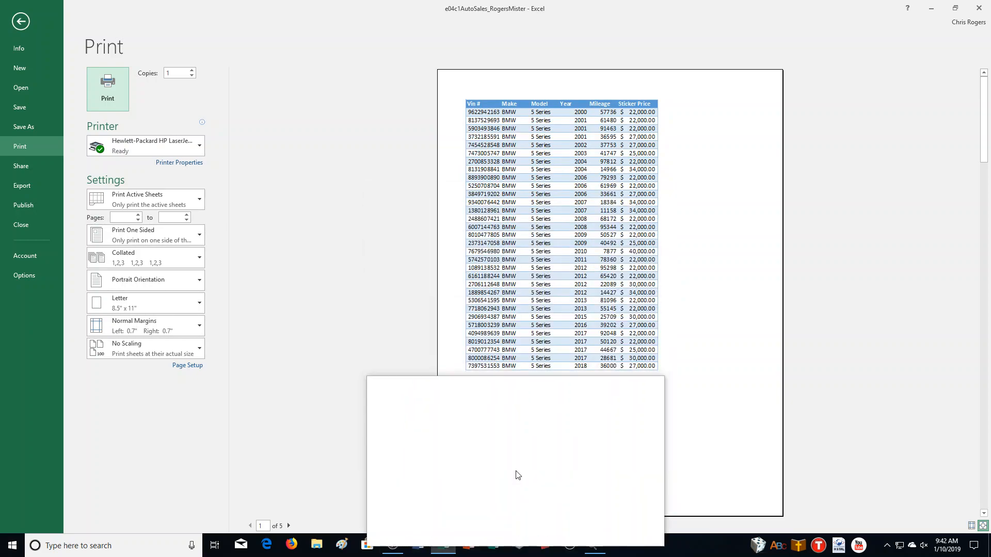
left_click(289, 526)
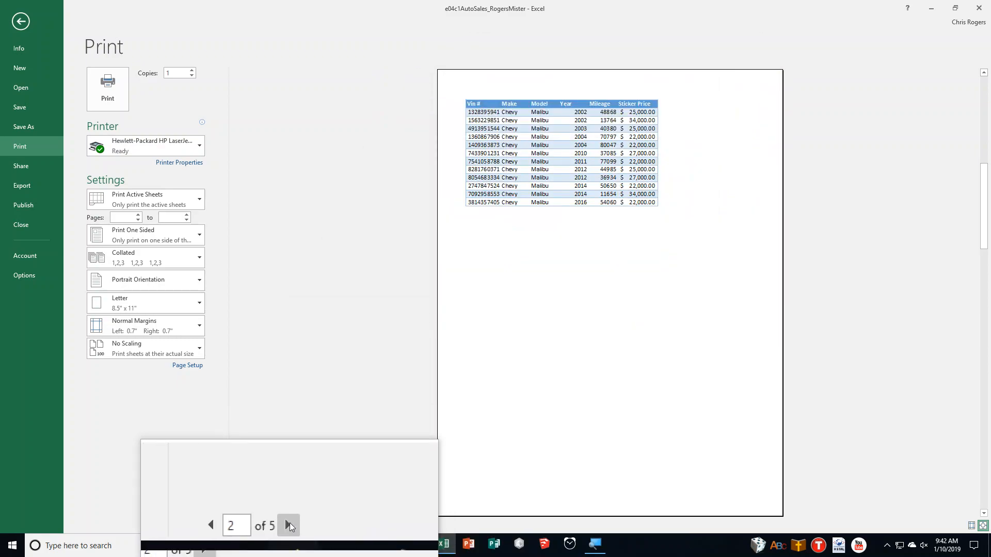
left_click(289, 528)
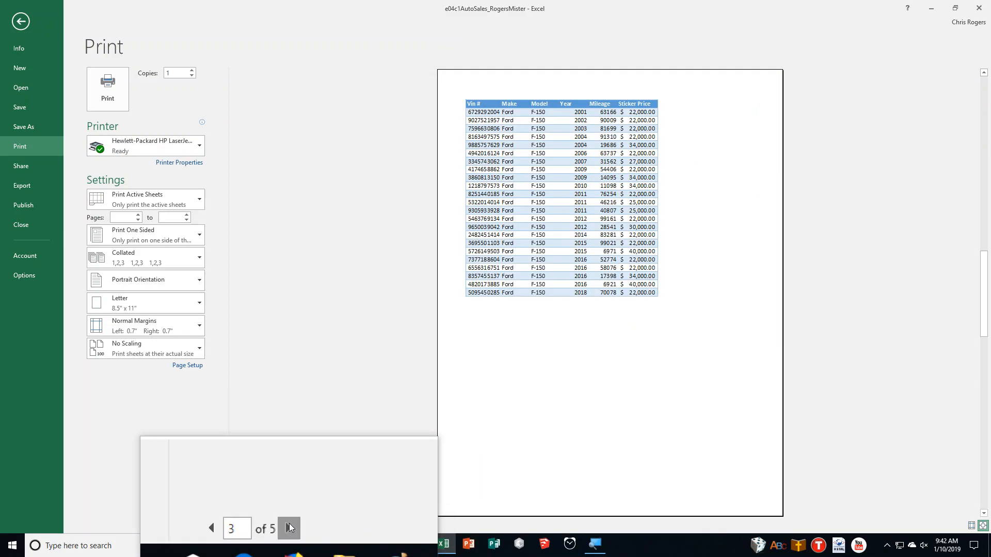
left_click(289, 528)
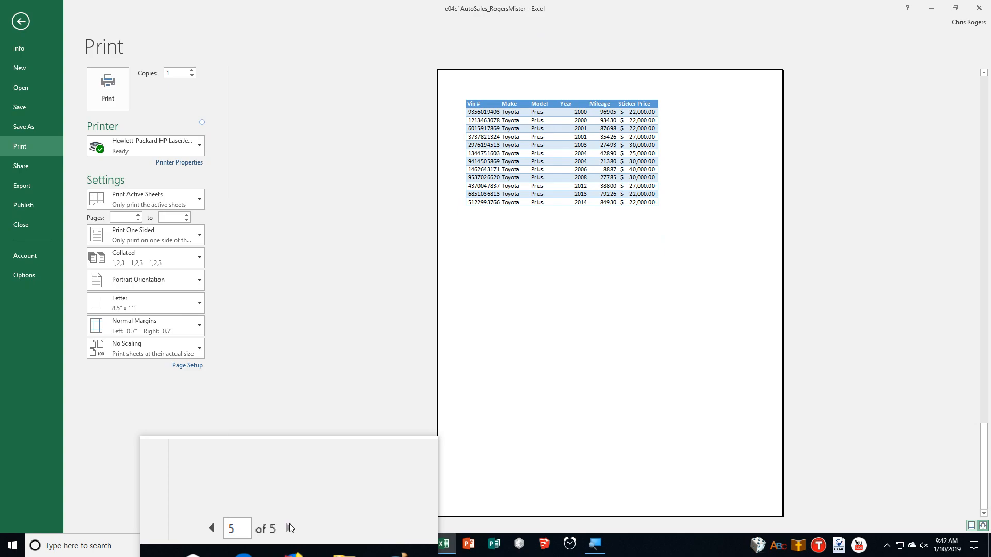
left_click(16, 21)
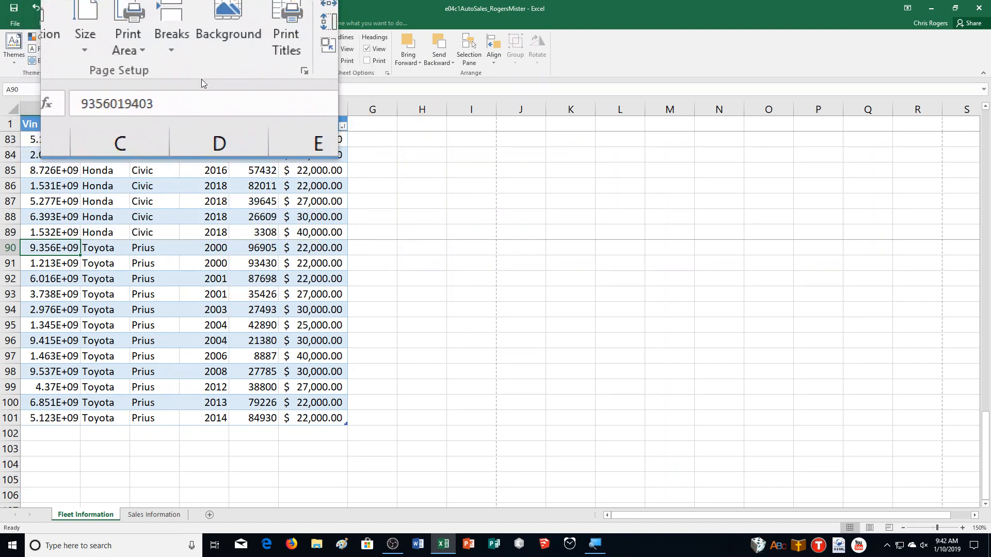
Add a custom footer with the author's name on the left, the sheet name in the center and the file name on the right
left_click(245, 74)
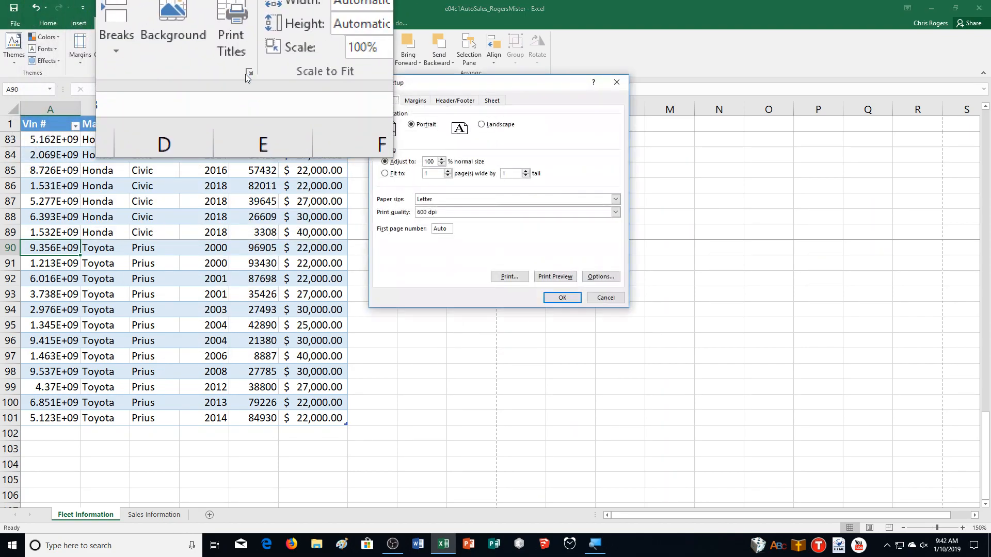
left_click(447, 104)
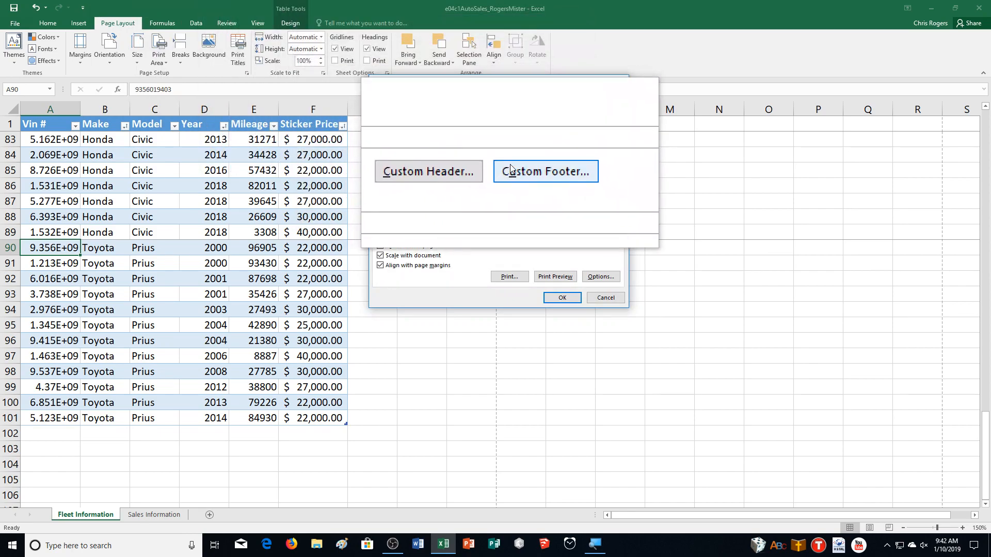
left_click(511, 173)
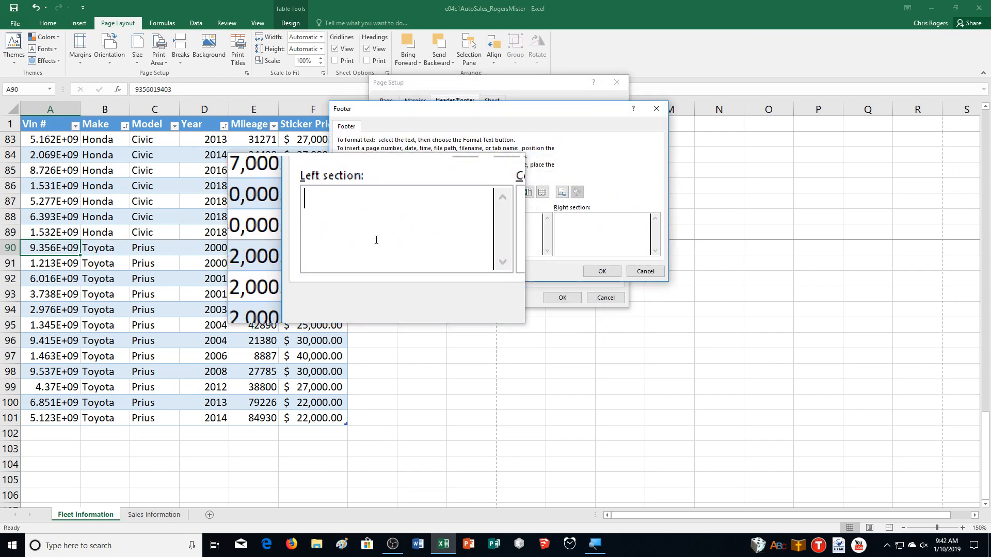
type("Mister Rogers")
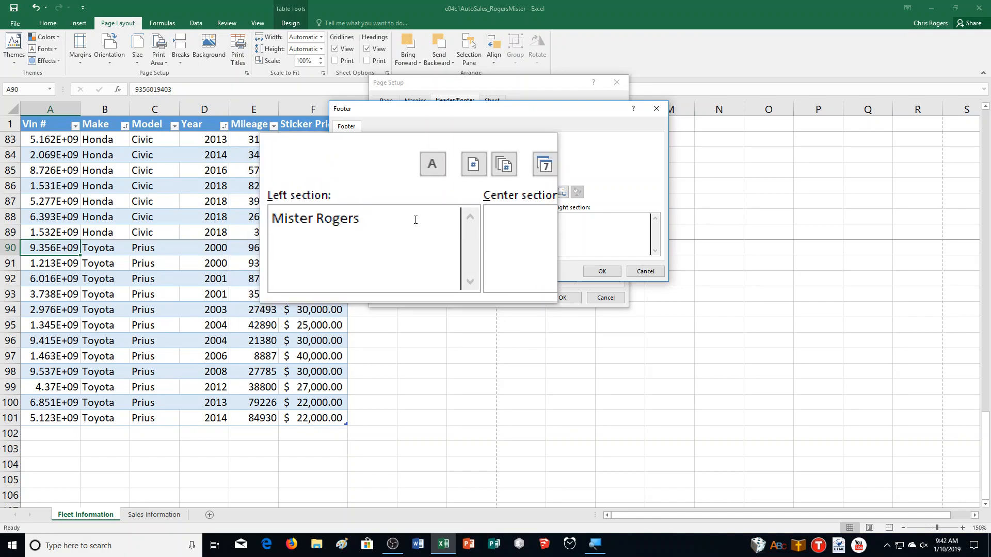
left_click(539, 187)
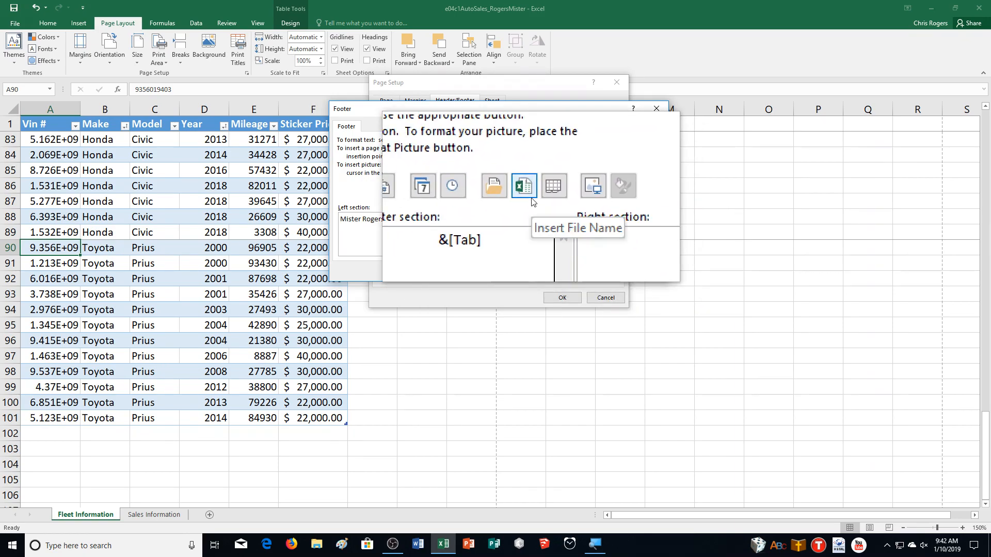
left_click(533, 201)
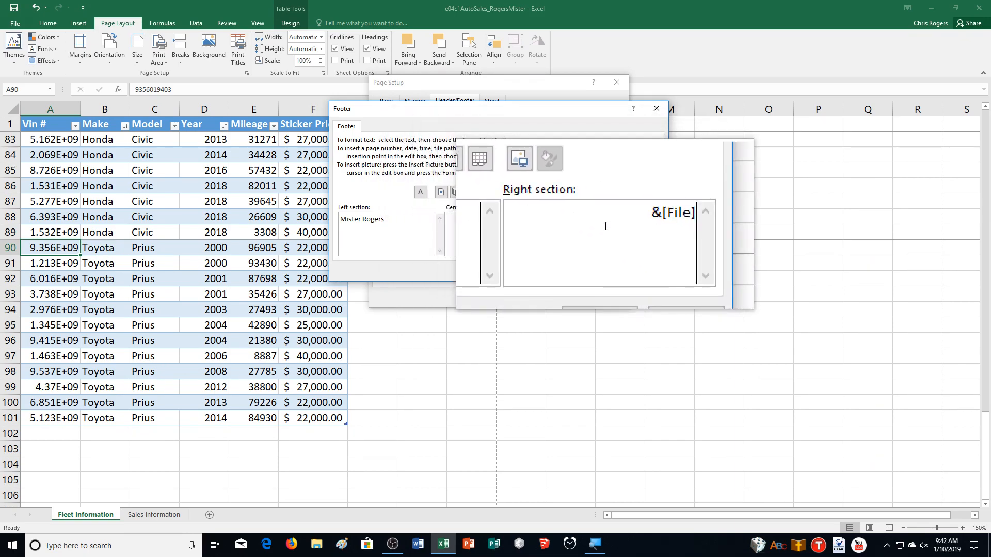
left_click(600, 269)
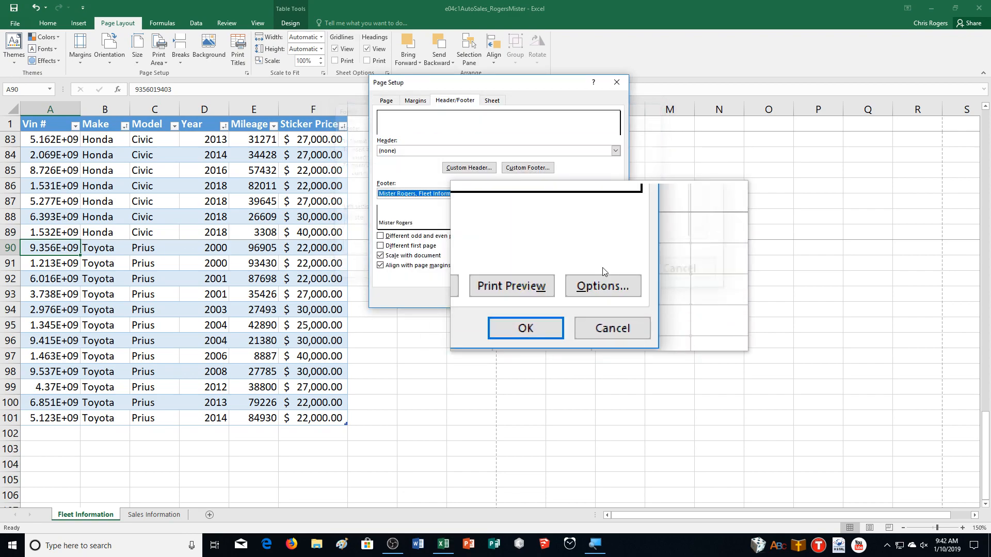
left_click(571, 298)
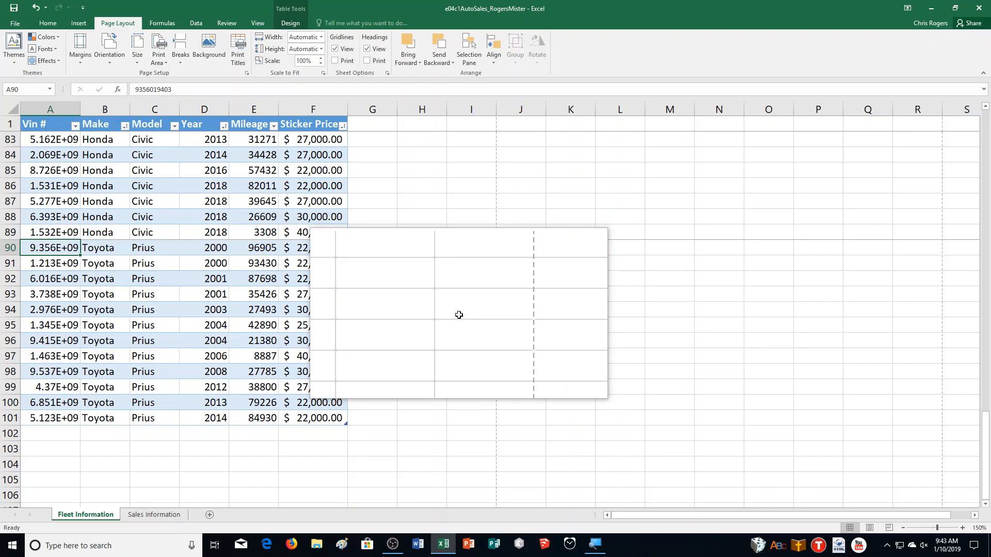
Convert the data in A1:D30 on the Sales Information sheet into a table with headers
left_click(153, 516)
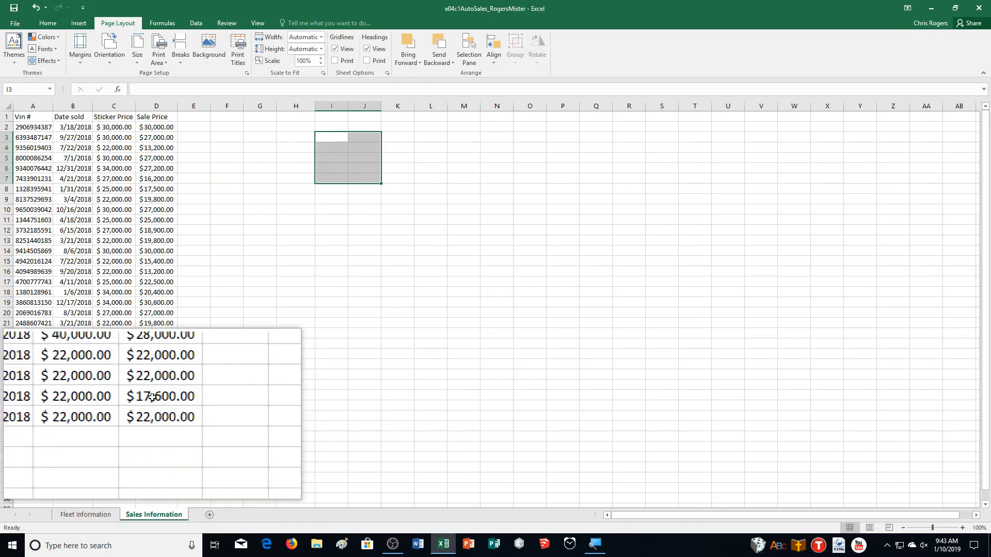
left_click(31, 118)
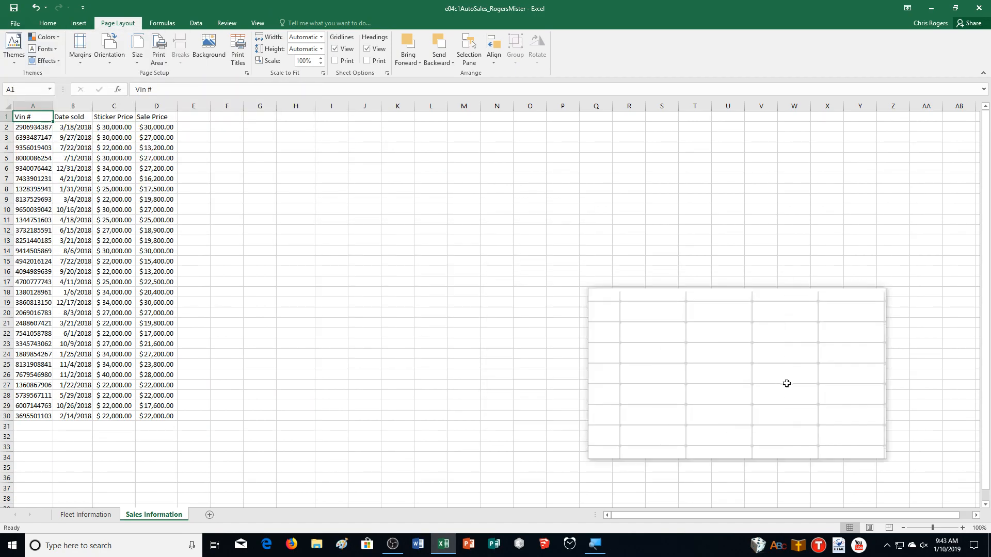
left_click(963, 527)
left_click(963, 527)
left_click(963, 528)
left_click(963, 527)
left_click(963, 528)
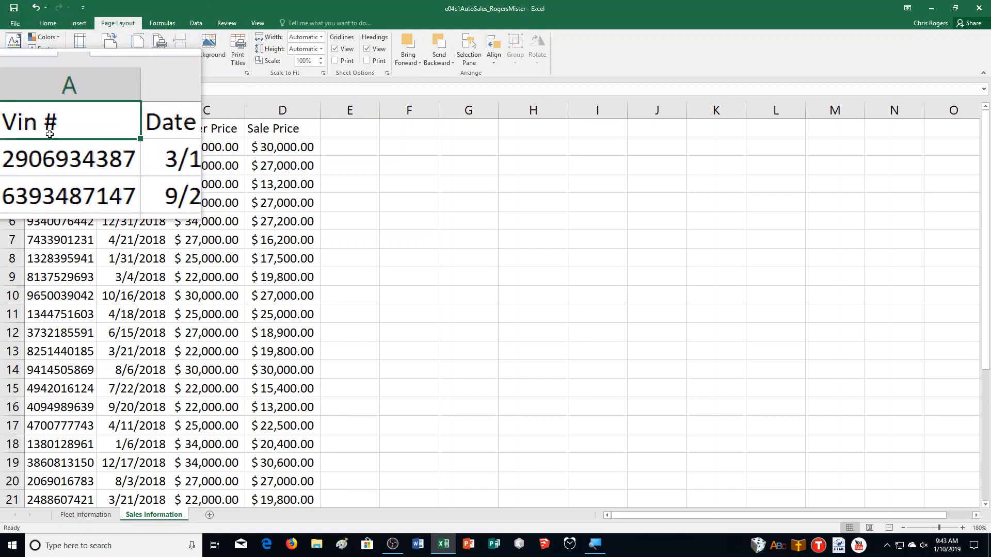
left_click(79, 23)
left_click(90, 49)
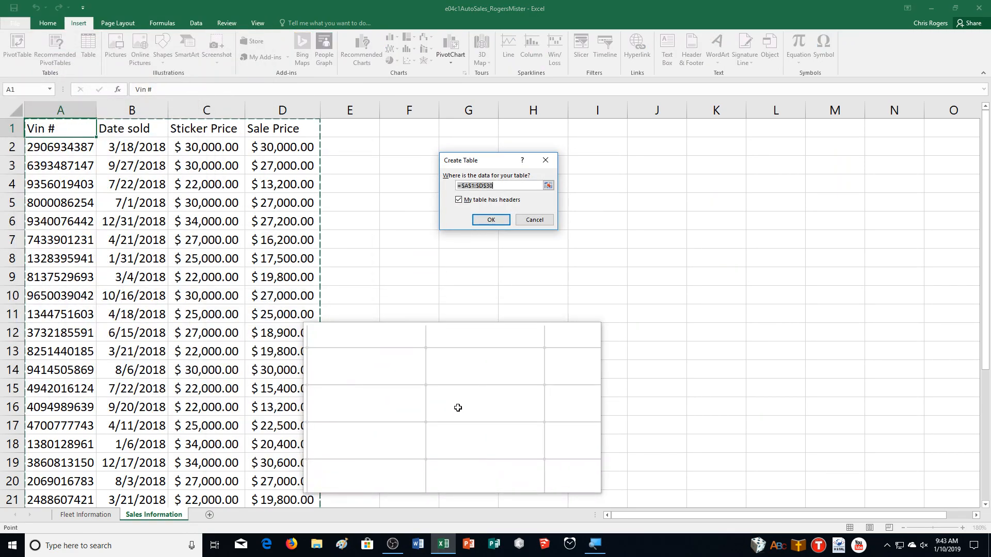
left_click(484, 223)
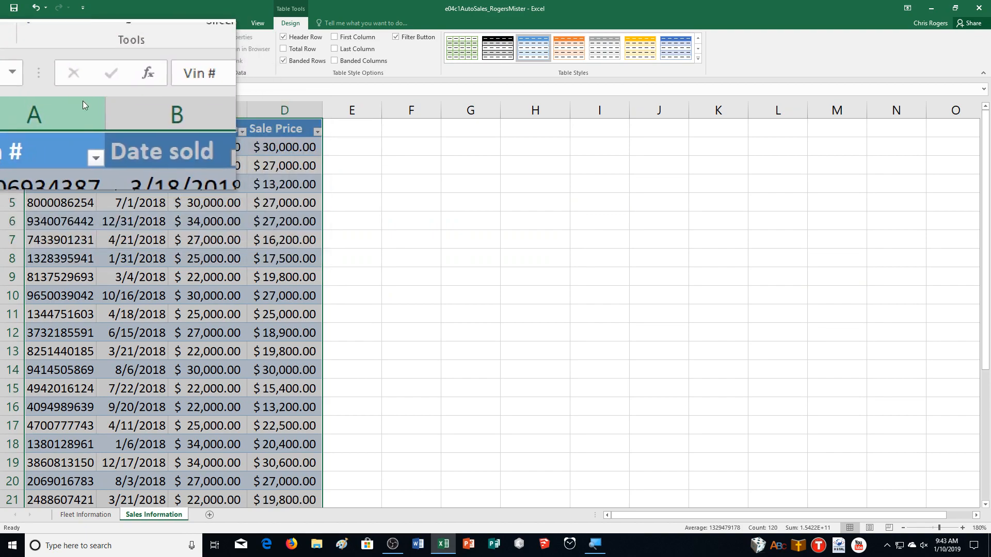
Name the new table Sales and apply Table Style Dark 11 to it
left_click(5, 49)
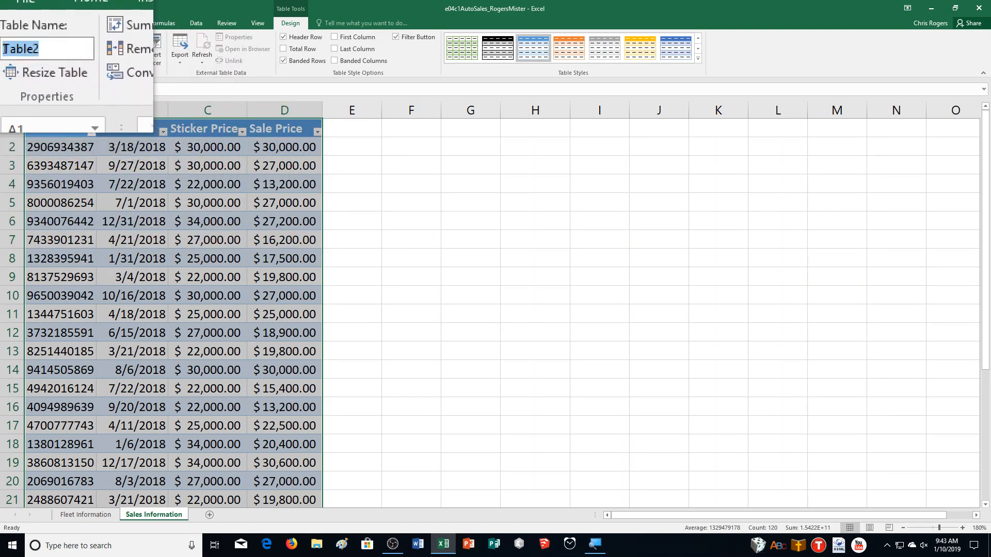
type("Sales")
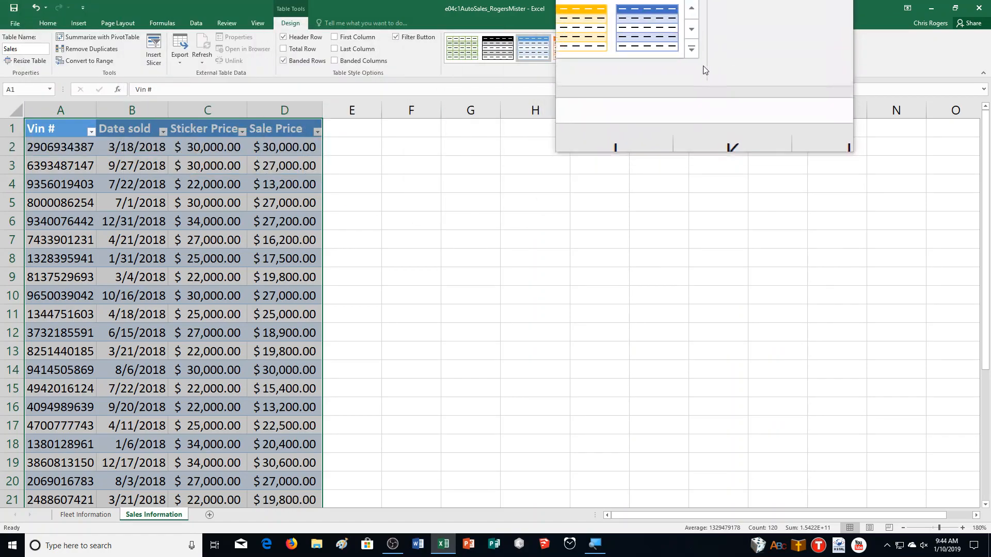
left_click(698, 57)
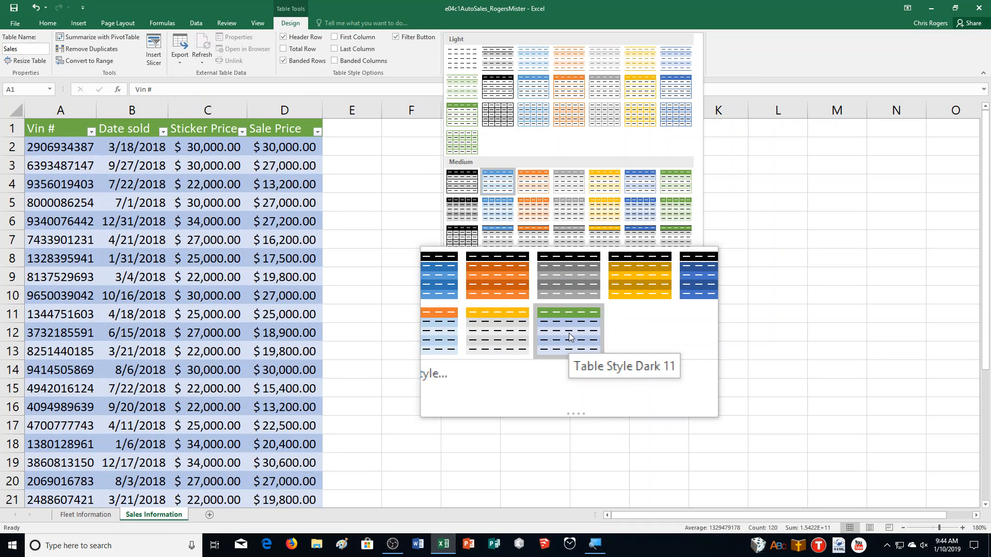
left_click(569, 331)
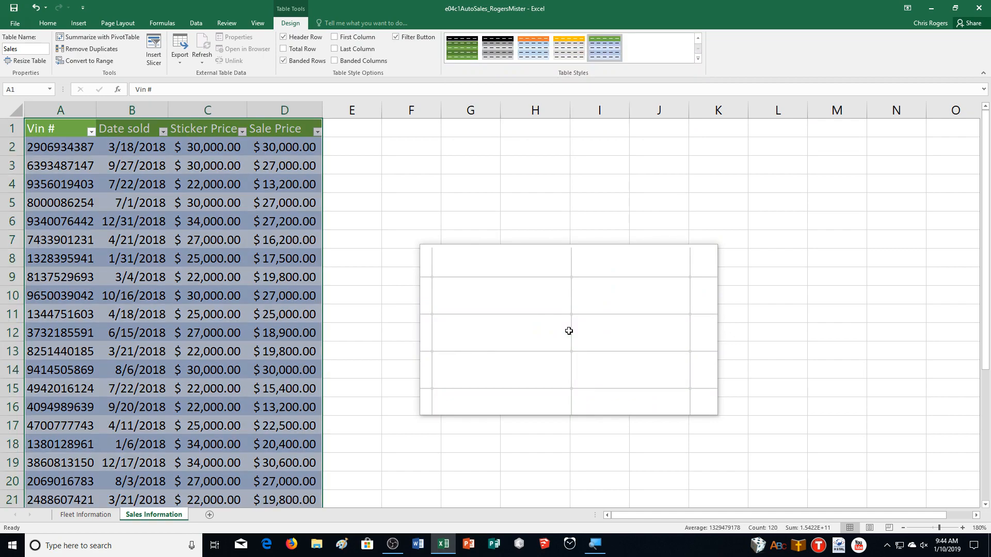
left_click(698, 58)
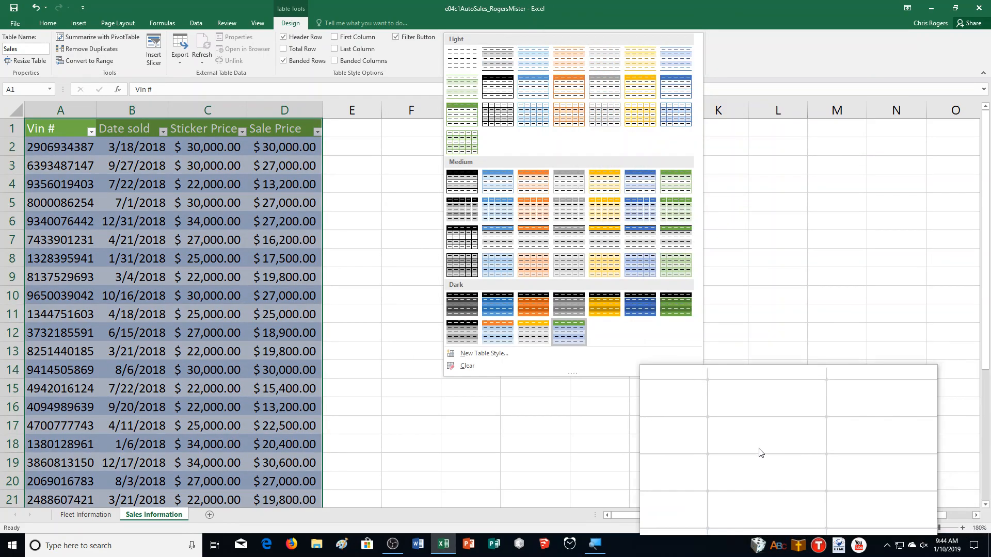
key("Escape")
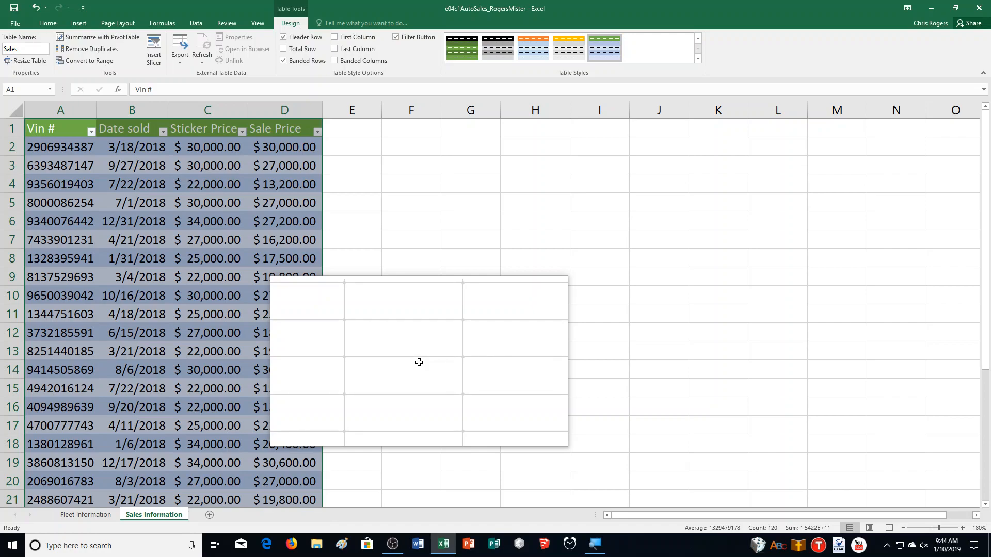
Add a "% of sticker" column header in E1 beside Sale Price and autofit the column's width
left_click_drag(419, 362, 350, 125)
left_click(350, 125)
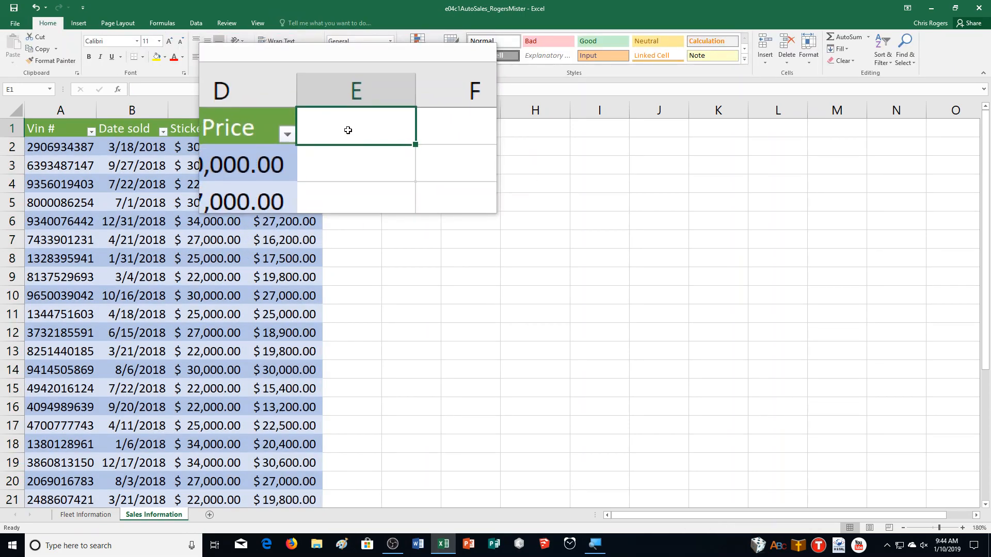
type("% of sticker")
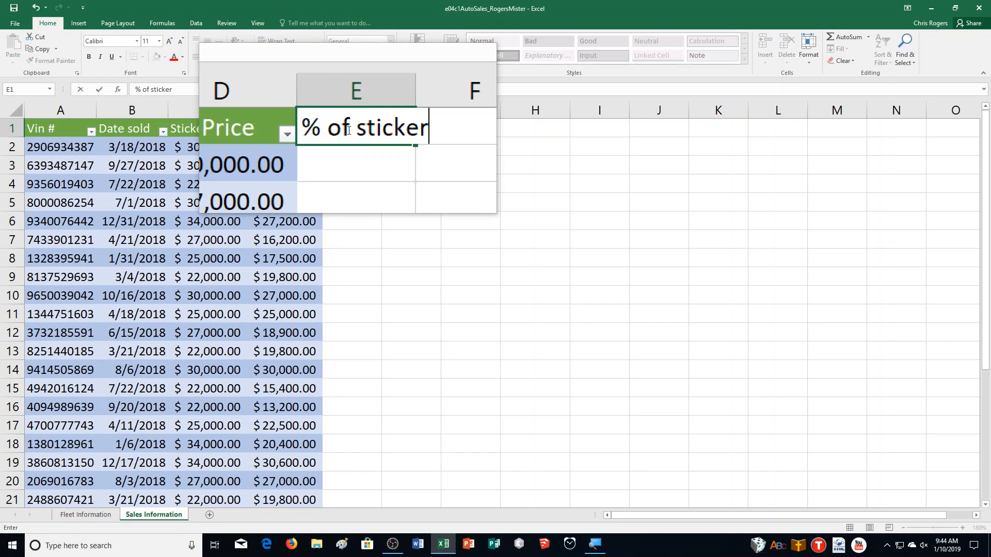
key("Return")
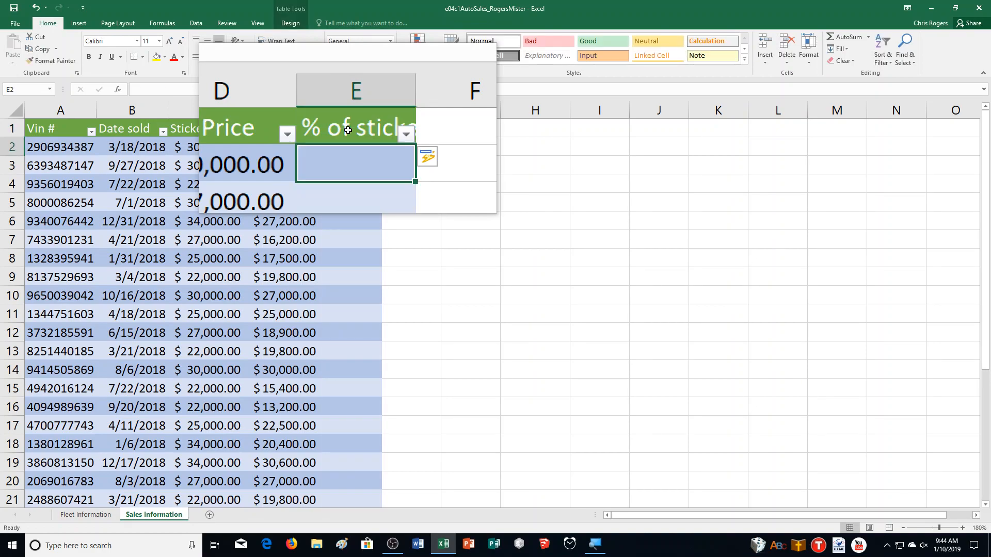
left_click(342, 128)
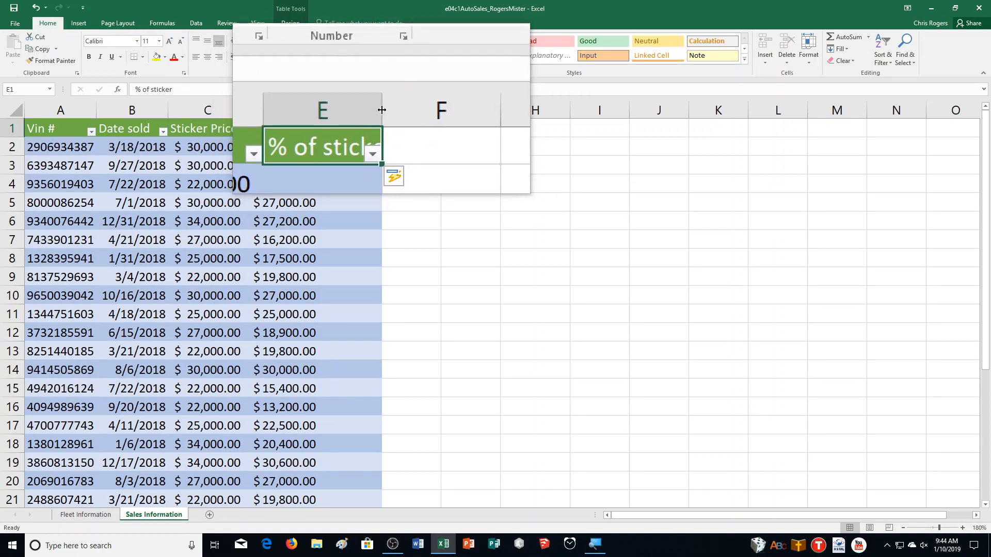
double_click(382, 107)
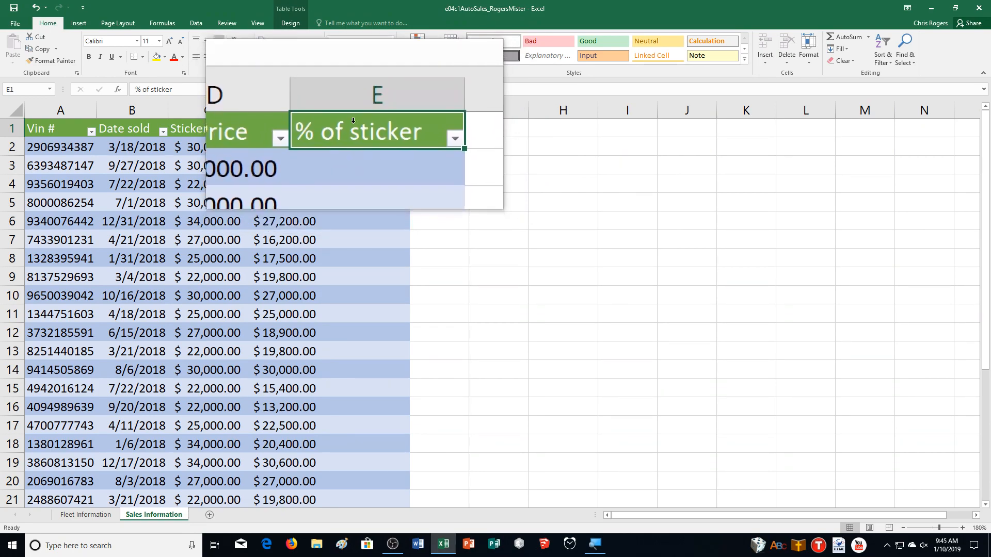
Fill the % of sticker column with the structured formula =[Sale Price]/[Sticker Price], entered in E2
left_click(362, 147)
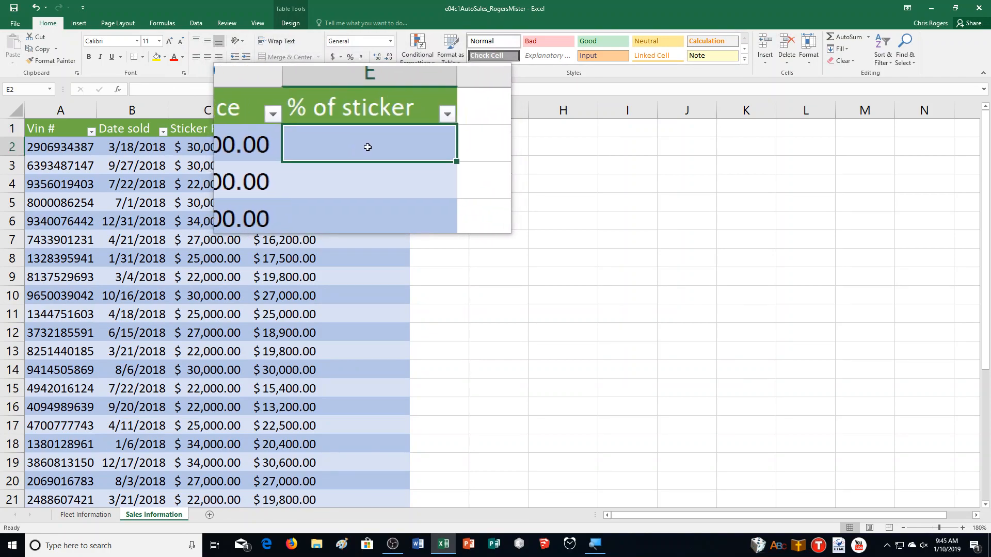
left_click(947, 495)
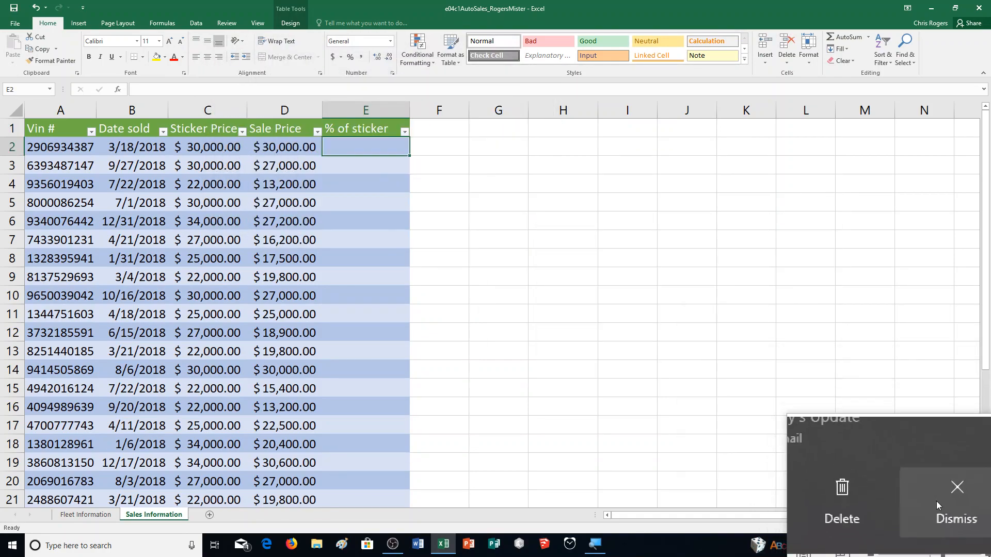
left_click(360, 151)
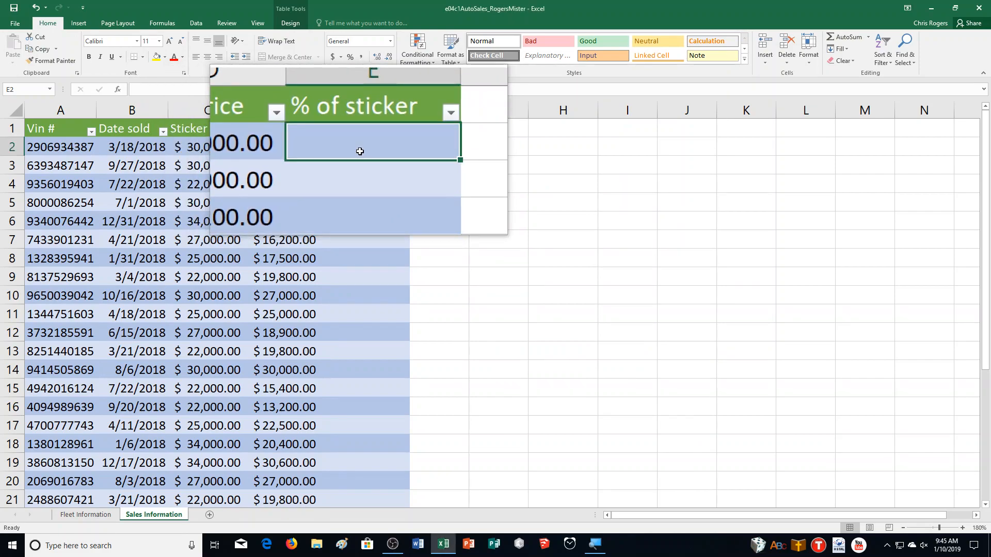
type("=")
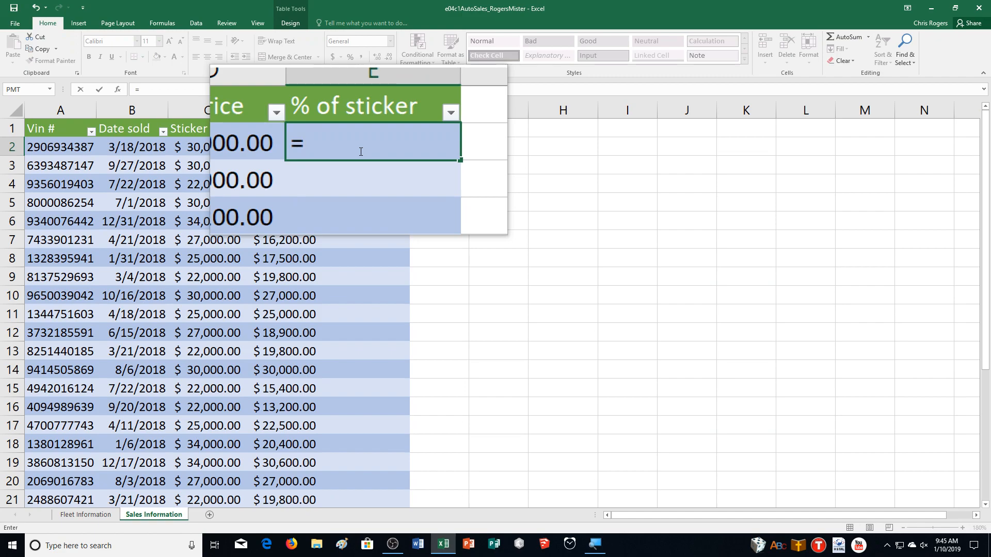
type("[")
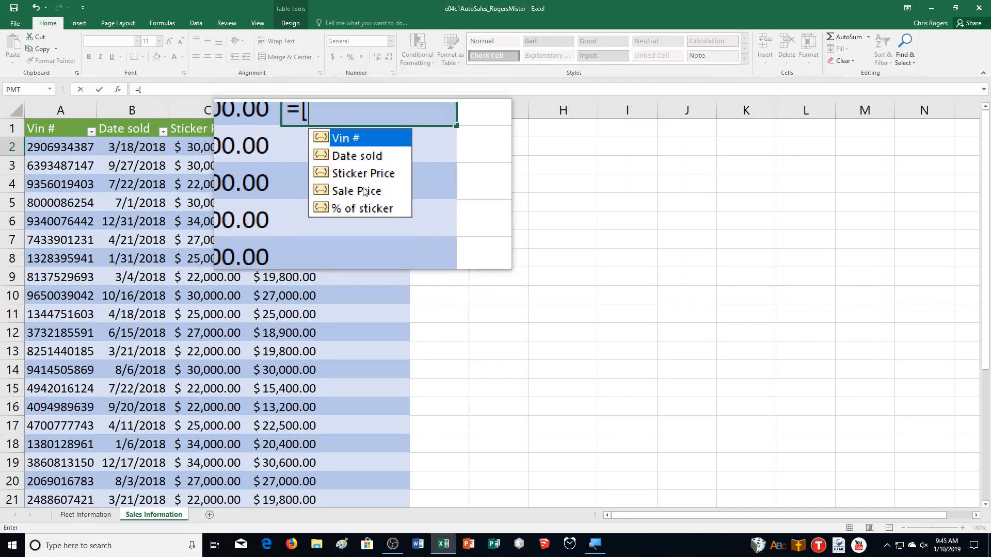
left_click(363, 189)
double_click(363, 191)
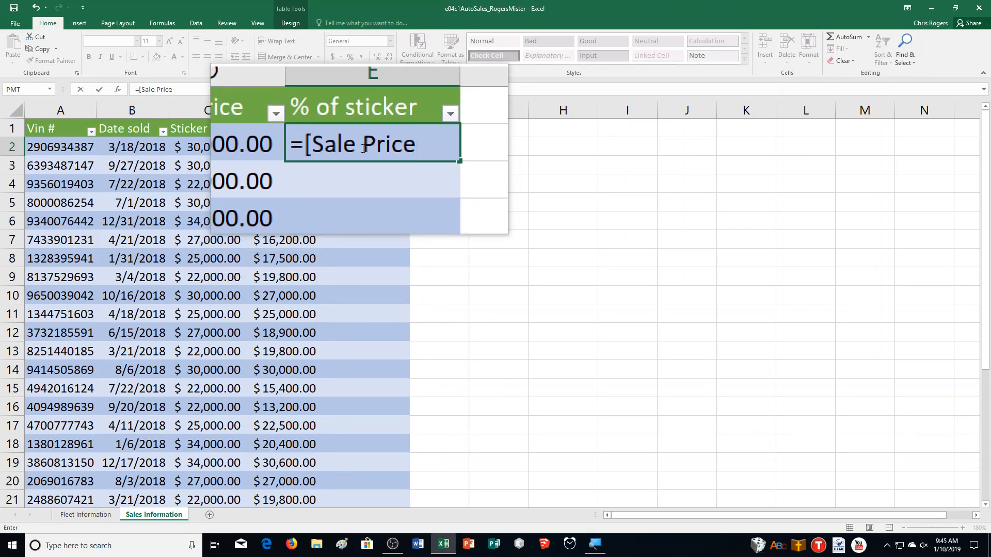
type("]/")
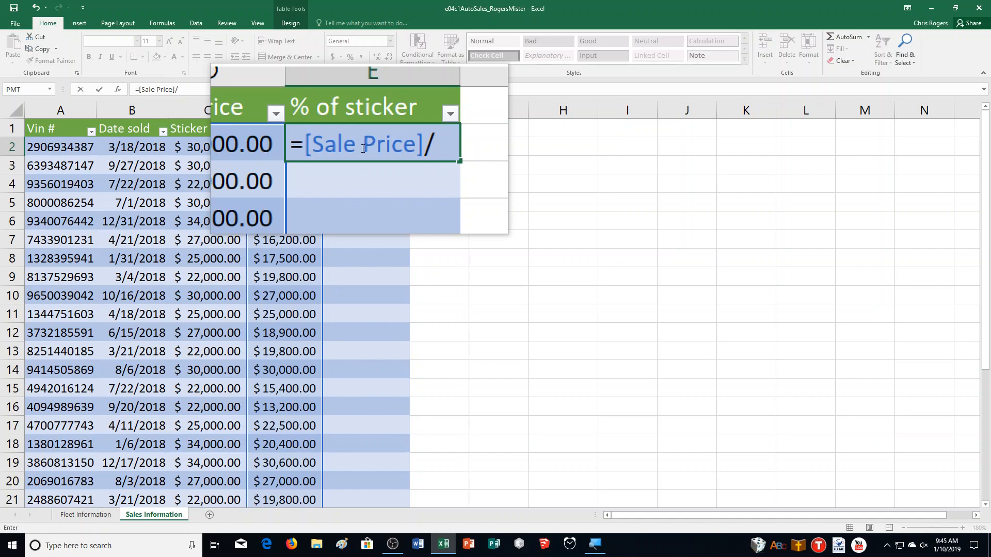
type("[")
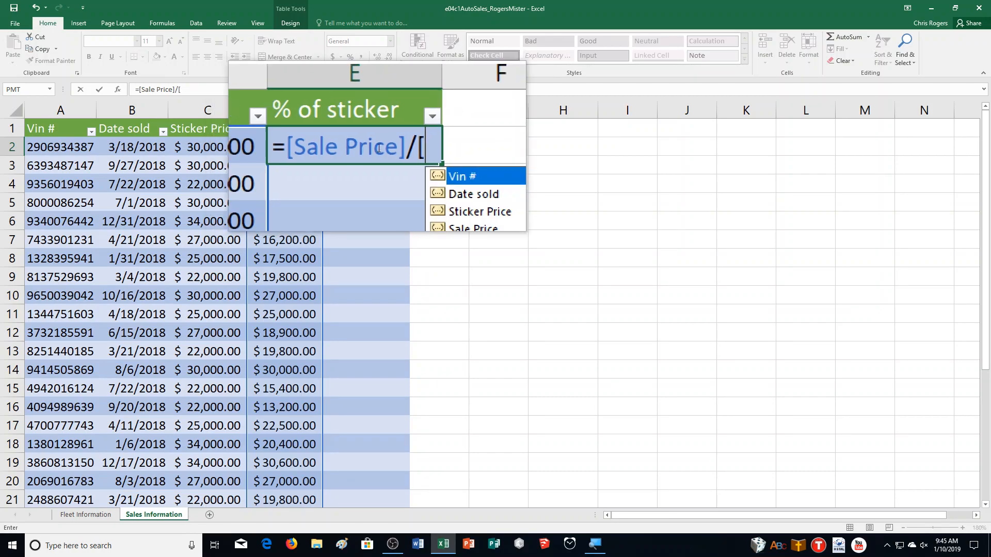
double_click(421, 183)
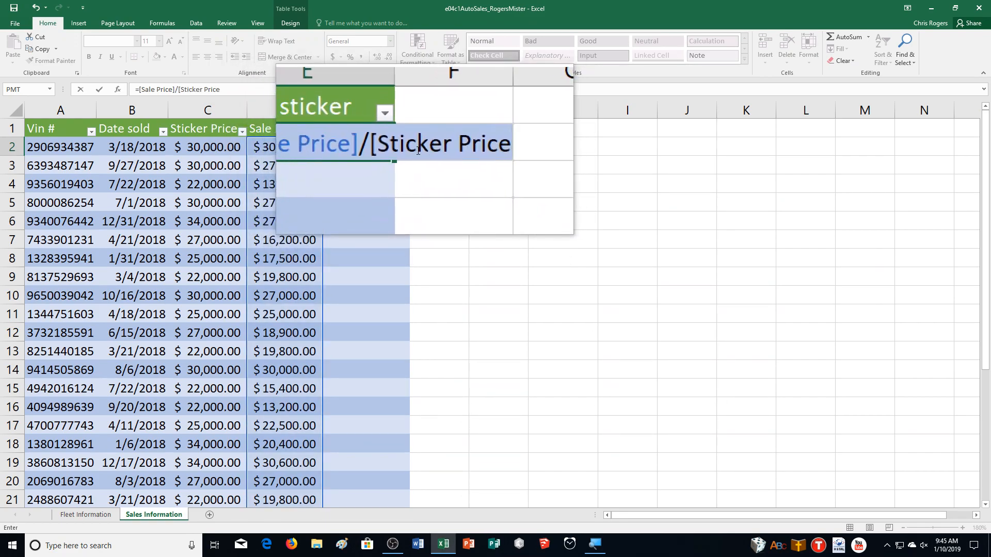
type("]")
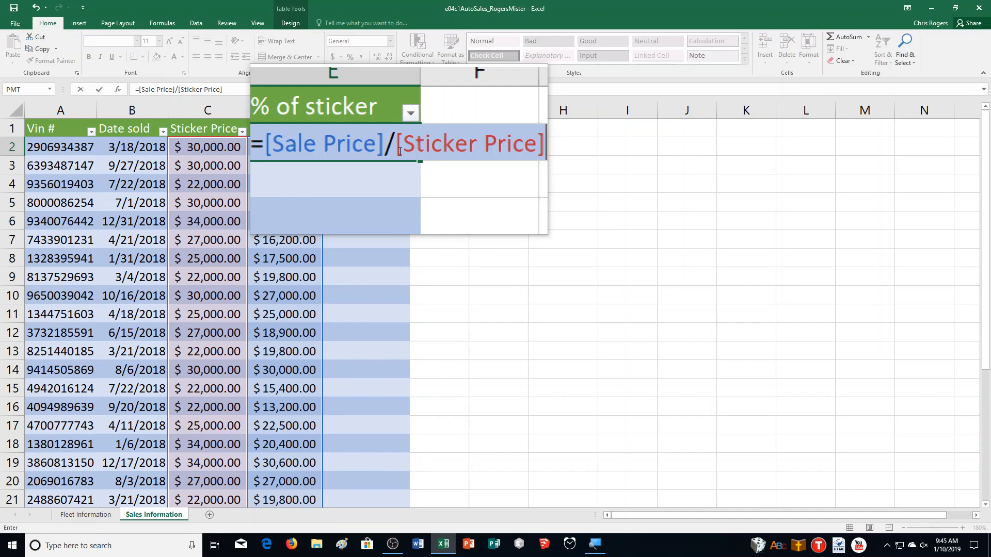
key("Return")
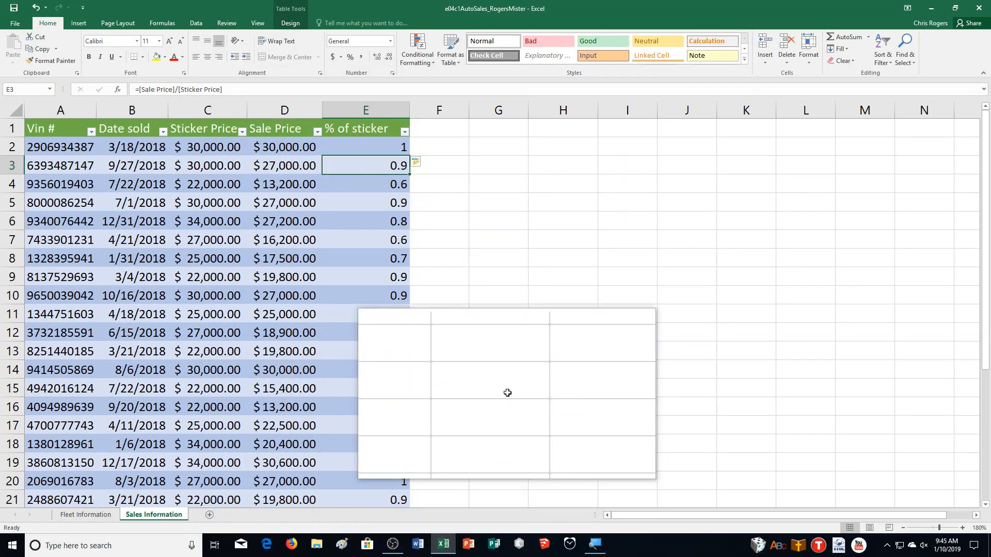
Format the % of sticker values in E2:E30 as percentages
left_click(344, 151)
left_click_drag(344, 150, 395, 463)
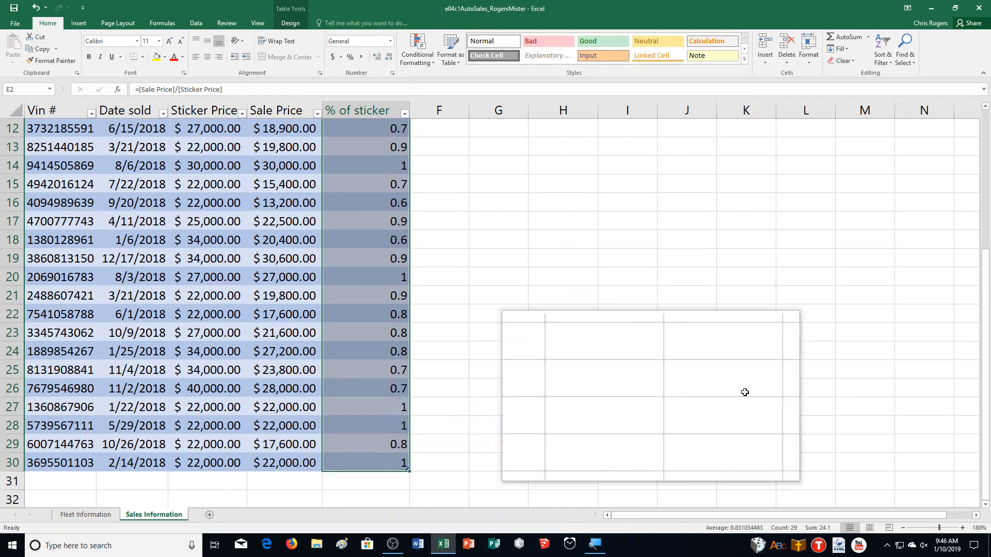
scroll(571, 387, "up", 4)
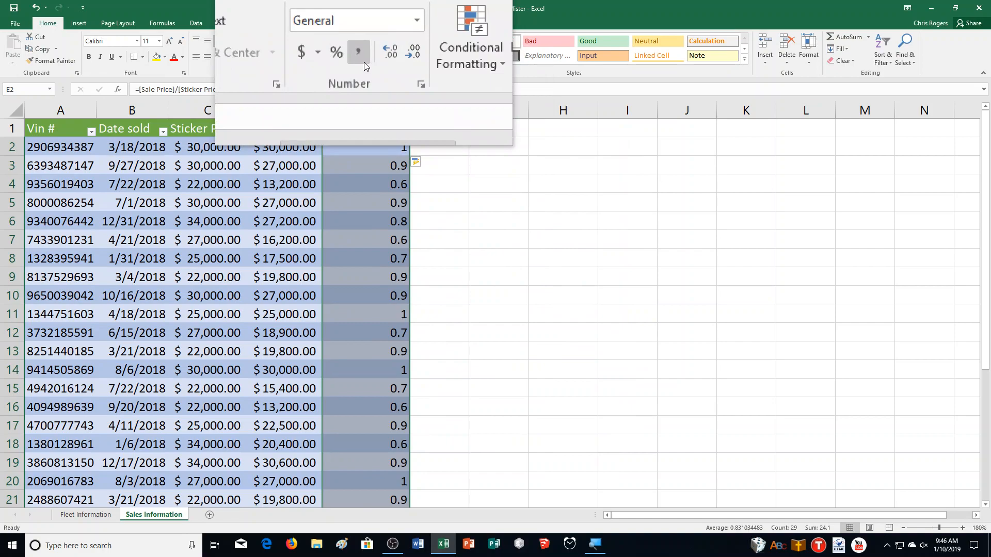
left_click(349, 58)
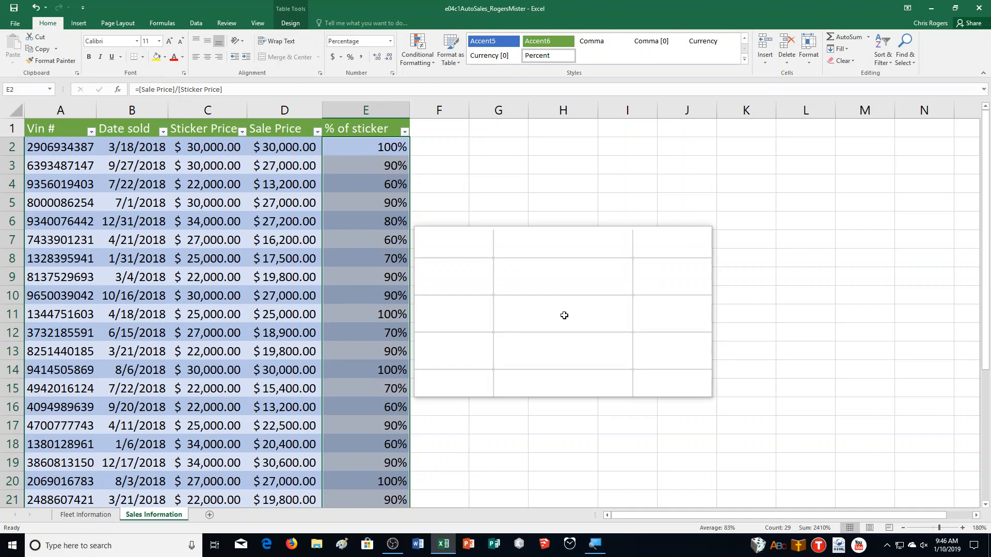
Add a total row to the Sales table
scroll(564, 315, "down", 6)
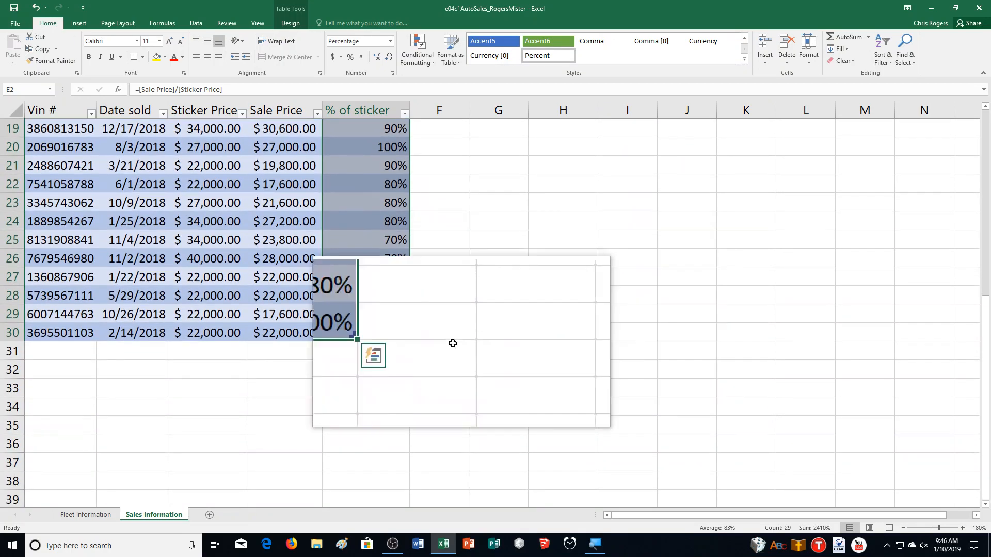
left_click(296, 23)
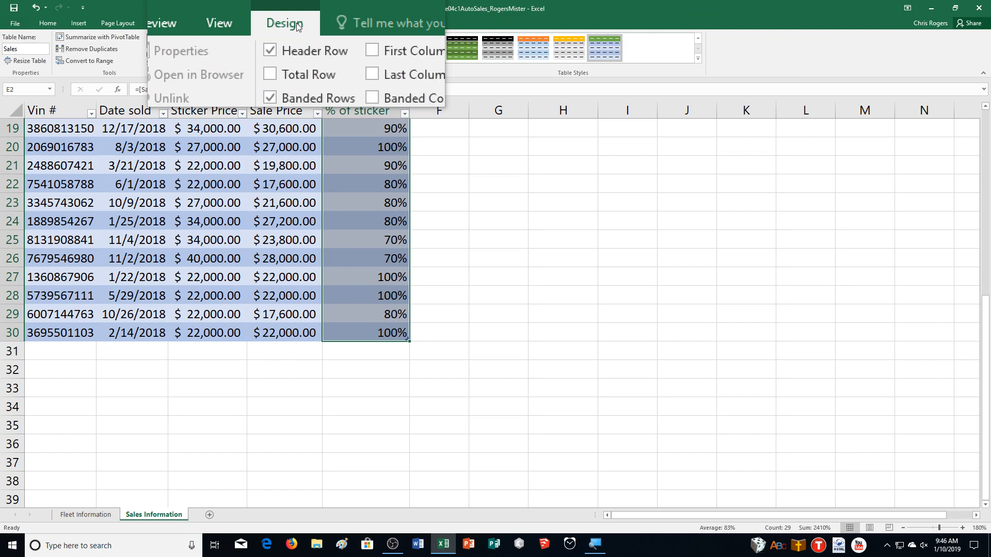
left_click(292, 50)
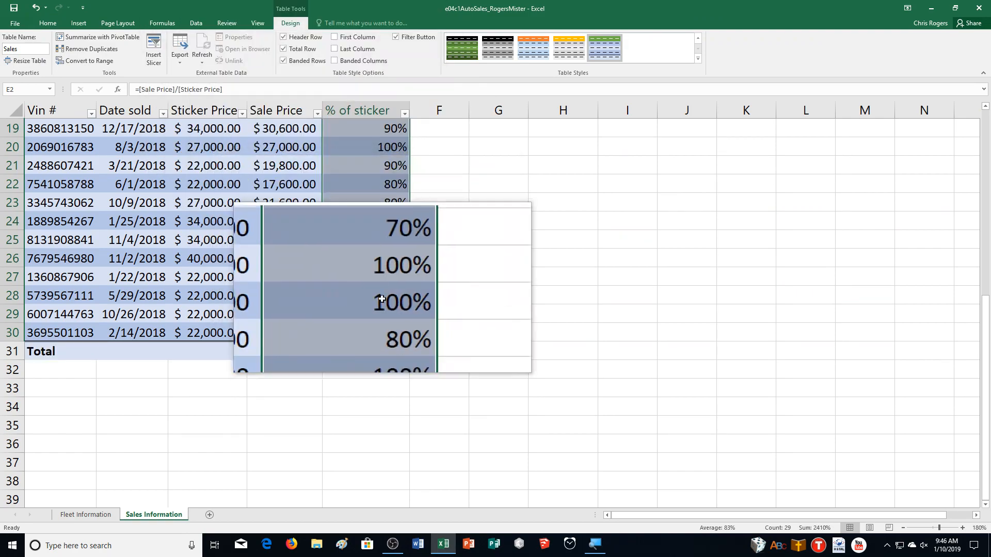
Make the % of sticker total in E31 an average by setting its formula to =SUBTOTAL(101,[% of sticker])
left_click(385, 353)
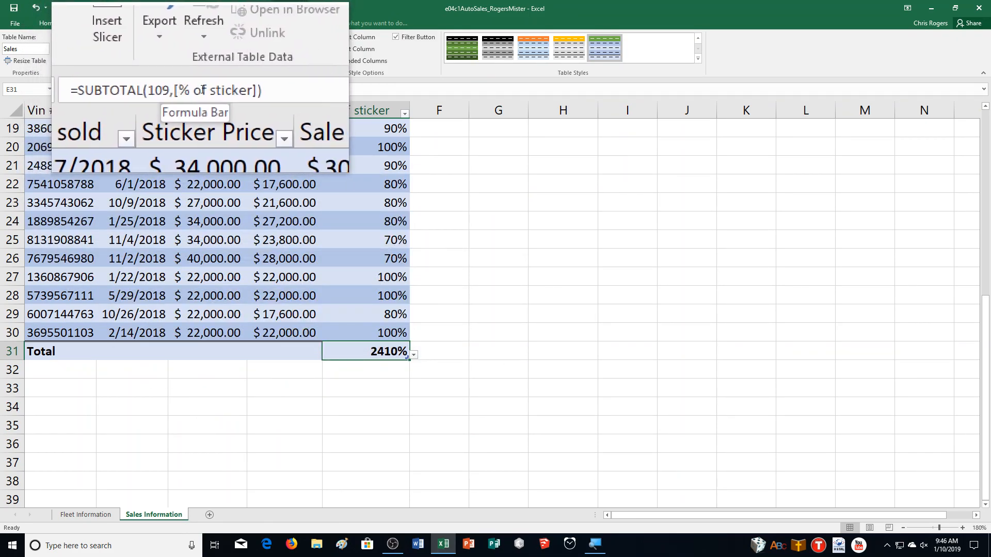
left_click(188, 89)
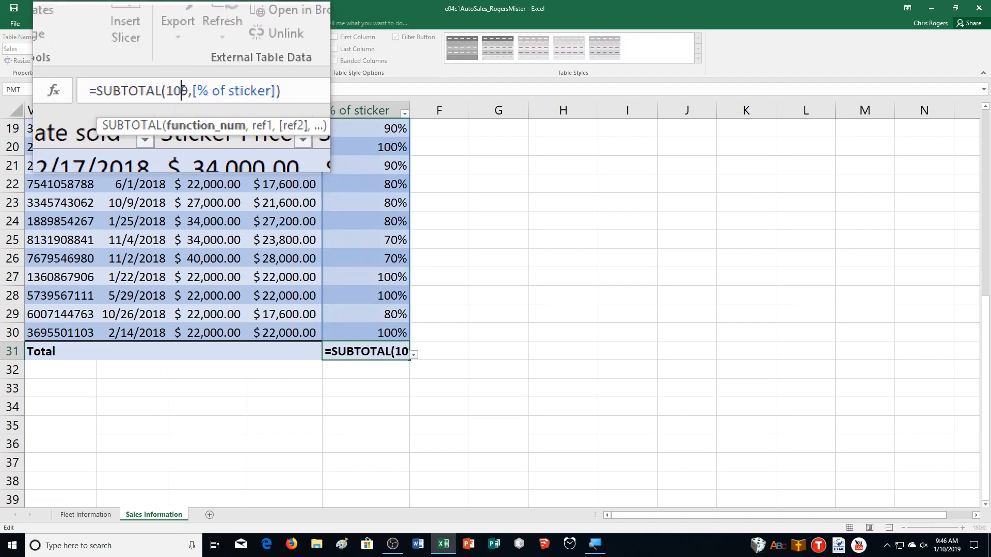
left_click(186, 90)
key("BackSpace")
type("1")
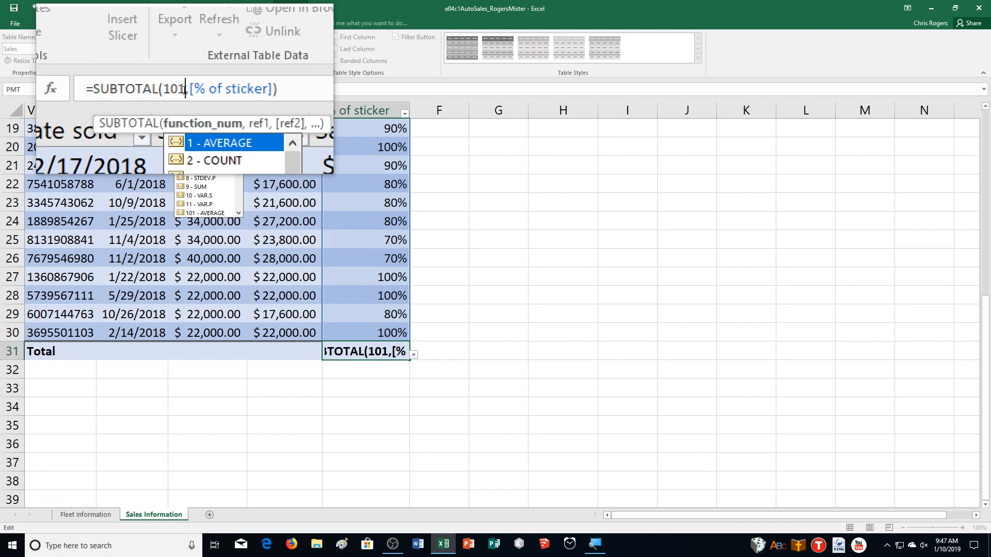
key("Return")
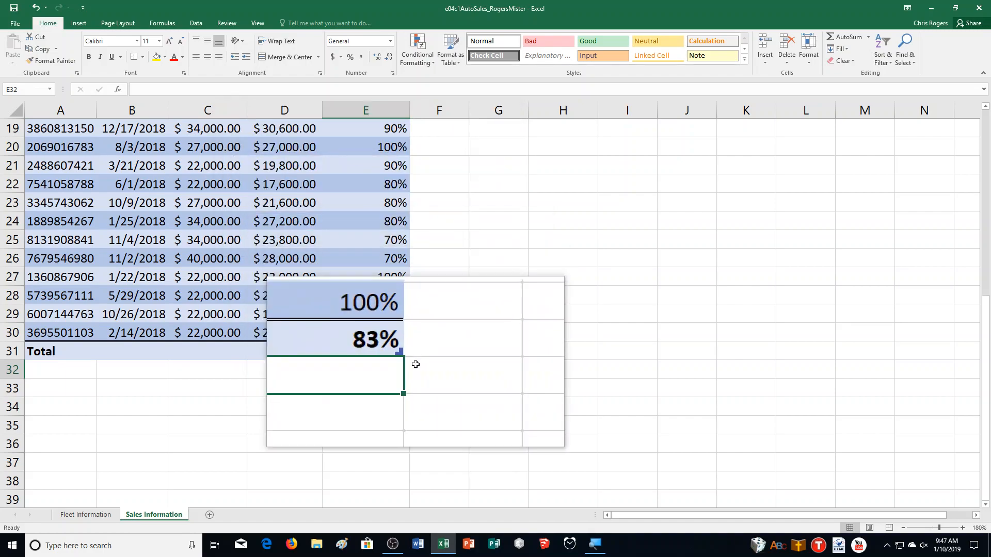
left_click(397, 352)
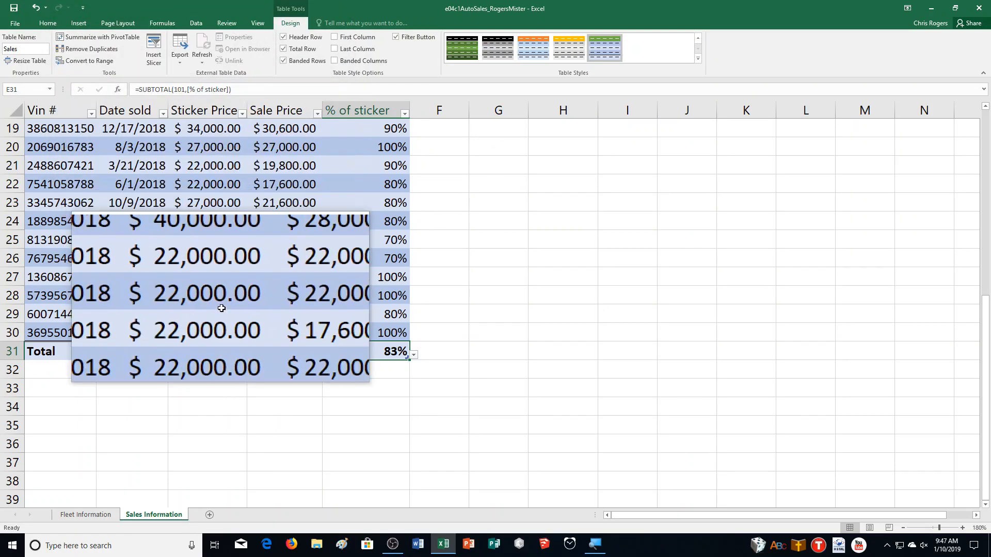
Show the Sum of Sale Price in total row cell D31 and autofit column D to fit it
left_click(284, 349)
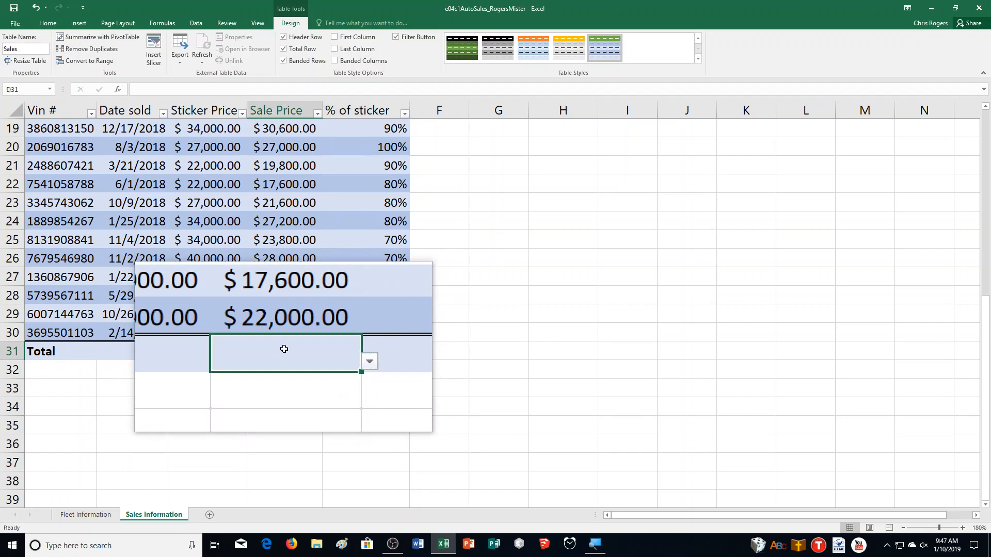
left_click(326, 355)
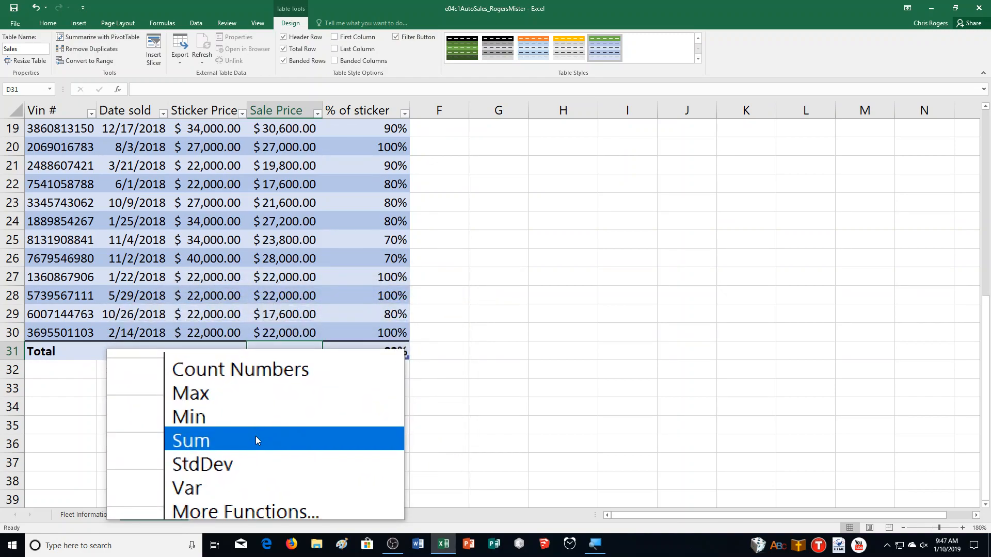
left_click(256, 440)
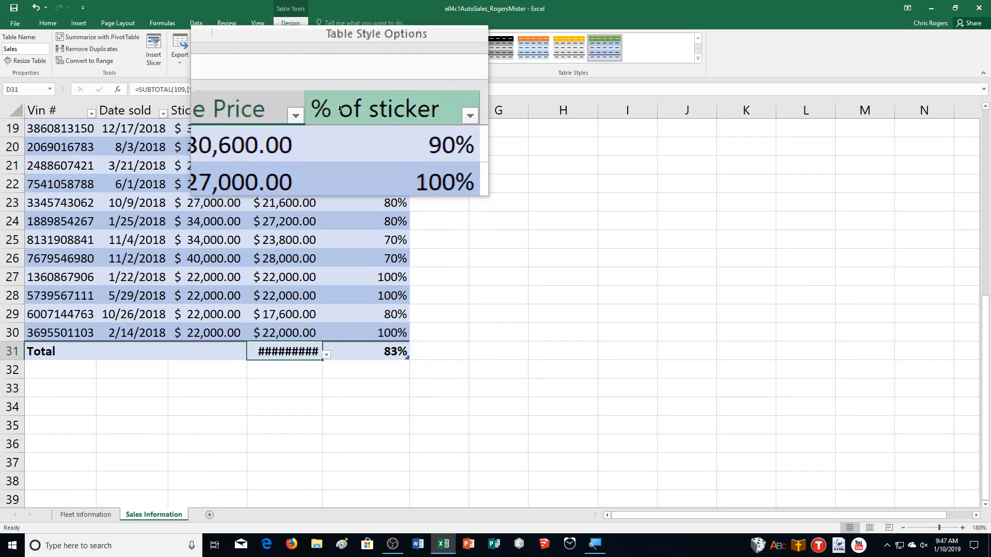
double_click(321, 106)
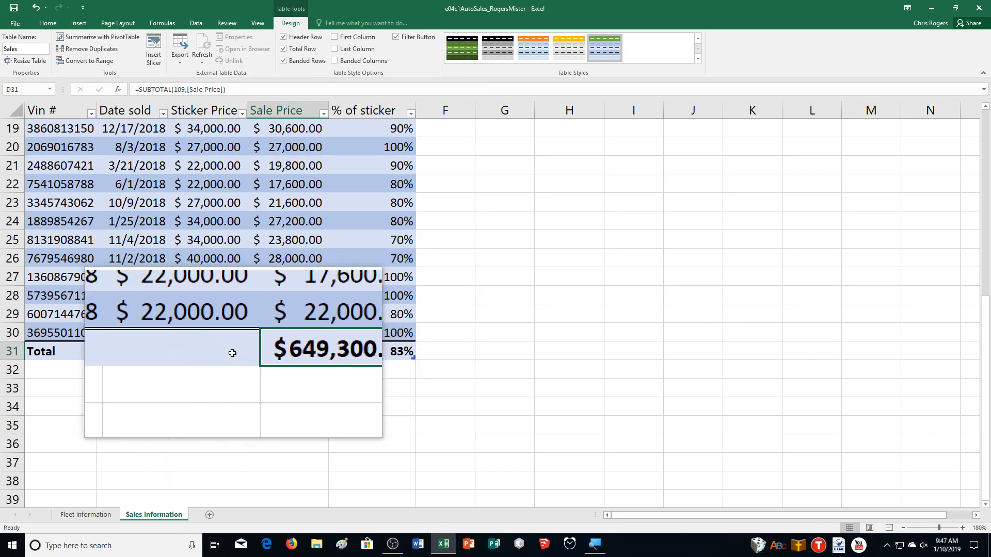
Show the Sum of Sticker Price in total row cell C31 and autofit column C to fit it
left_click(207, 350)
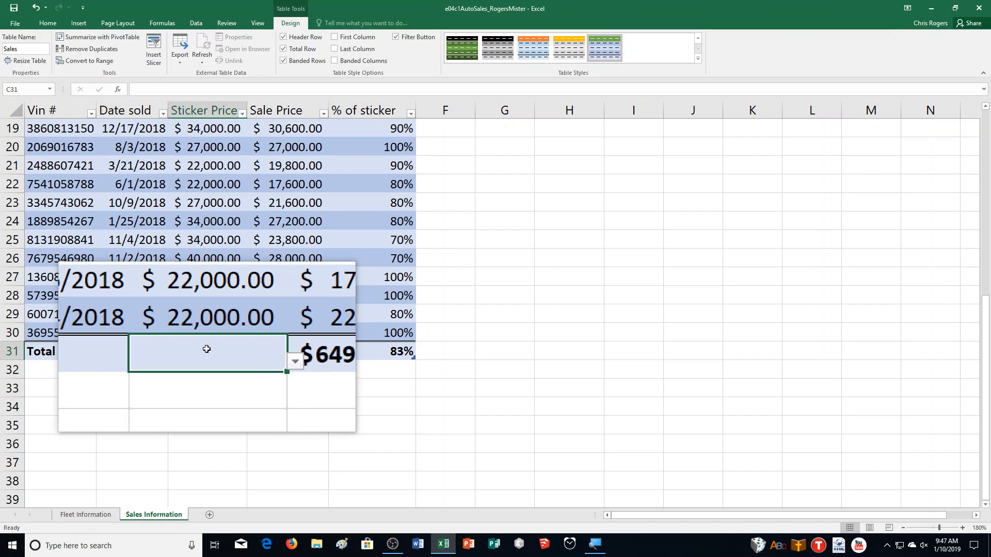
left_click(251, 356)
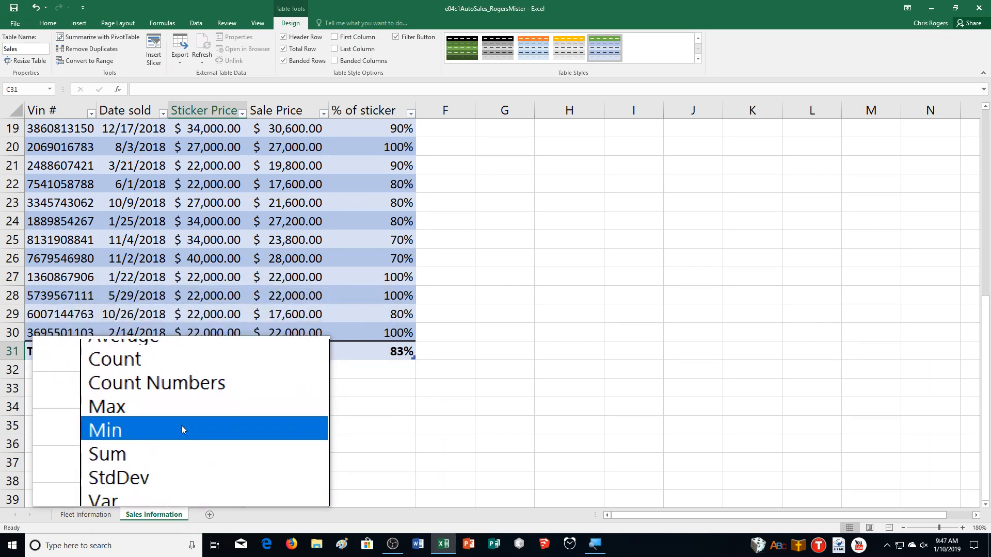
left_click(184, 437)
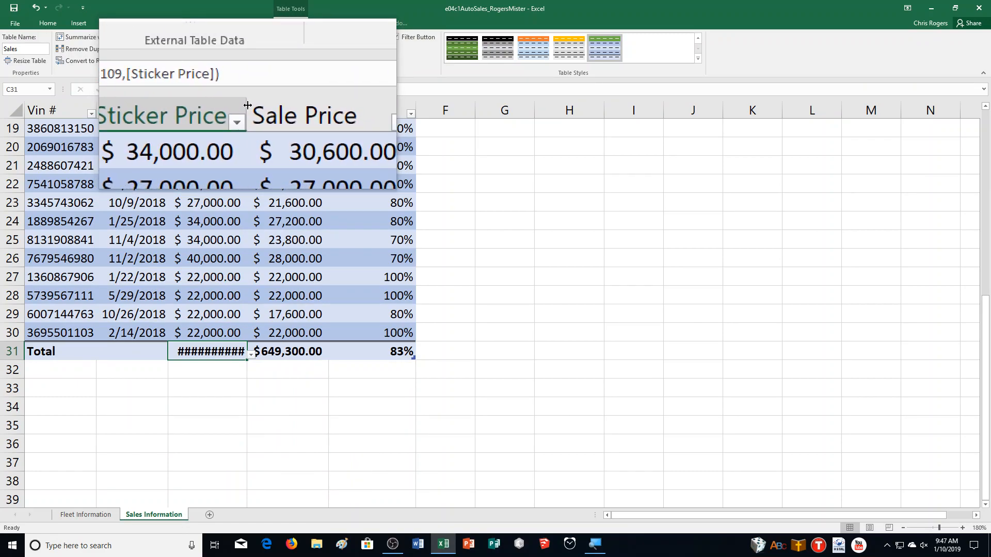
double_click(247, 105)
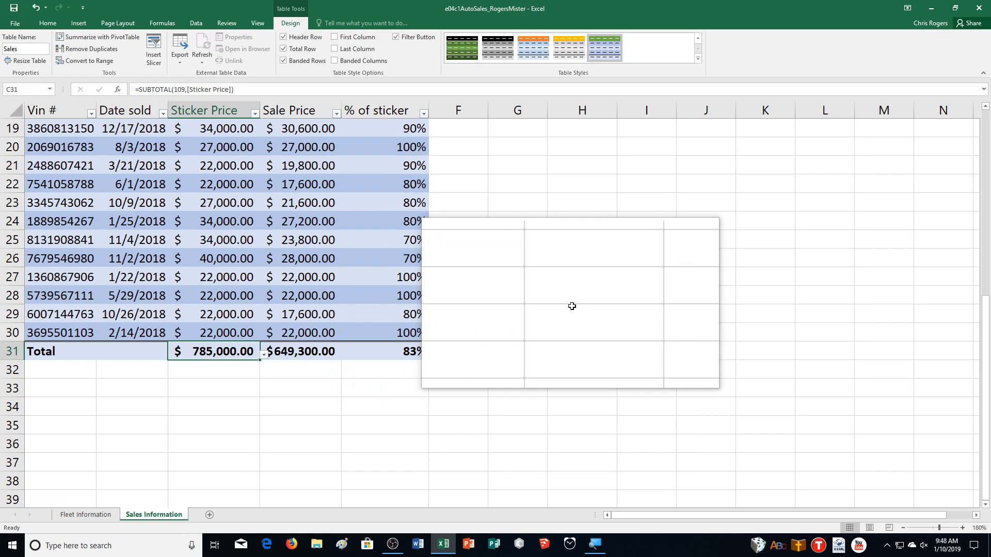
Apply blue gradient-fill data bars to the % of sticker values in E2:E30
scroll(572, 306, "up", 3)
scroll(572, 307, "down", 2)
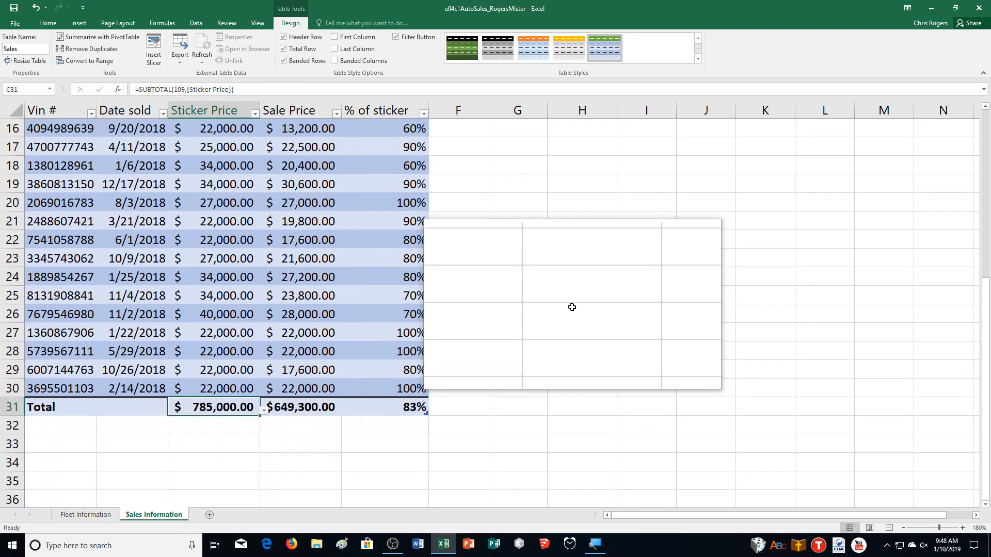
left_click_drag(401, 388, 380, 139)
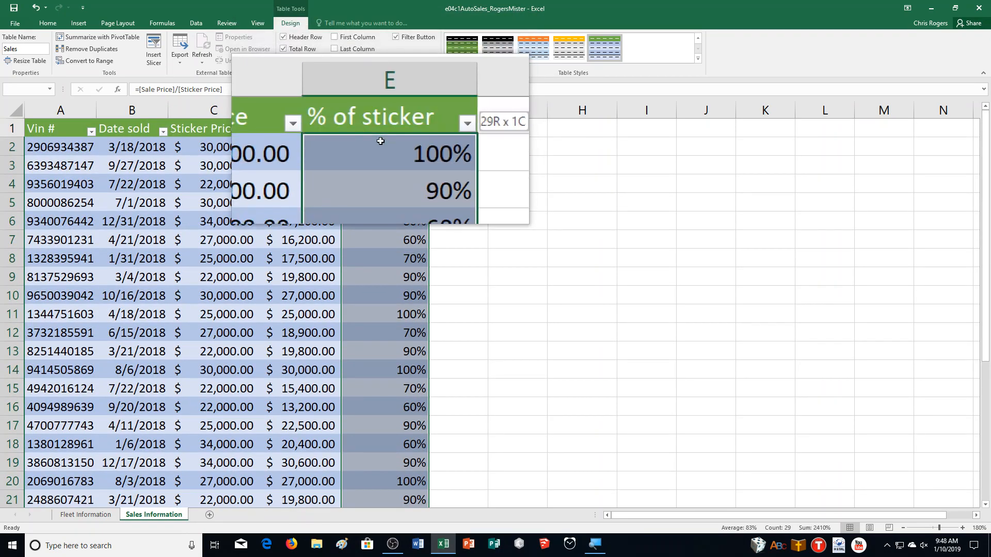
scroll(637, 353, "down", 5)
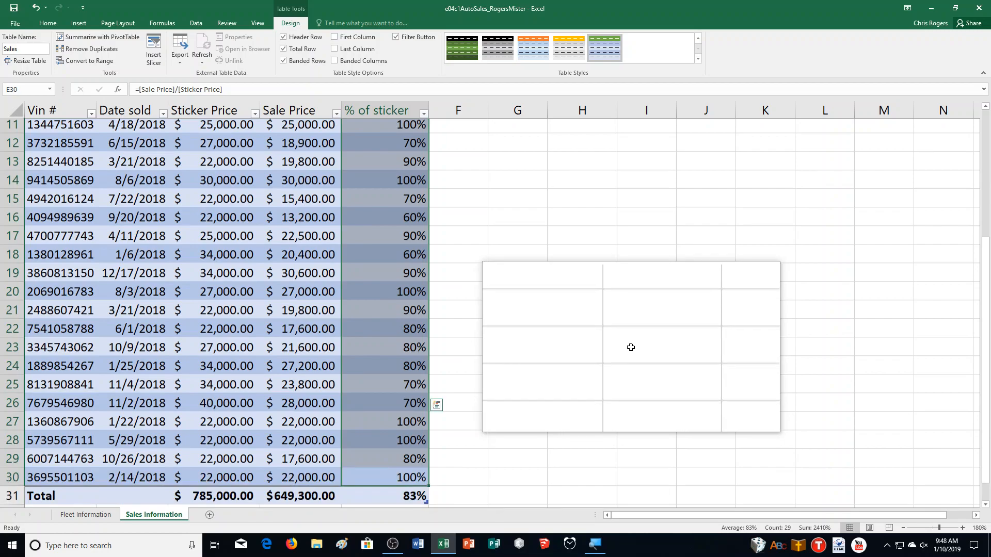
scroll(631, 347, "up", 5)
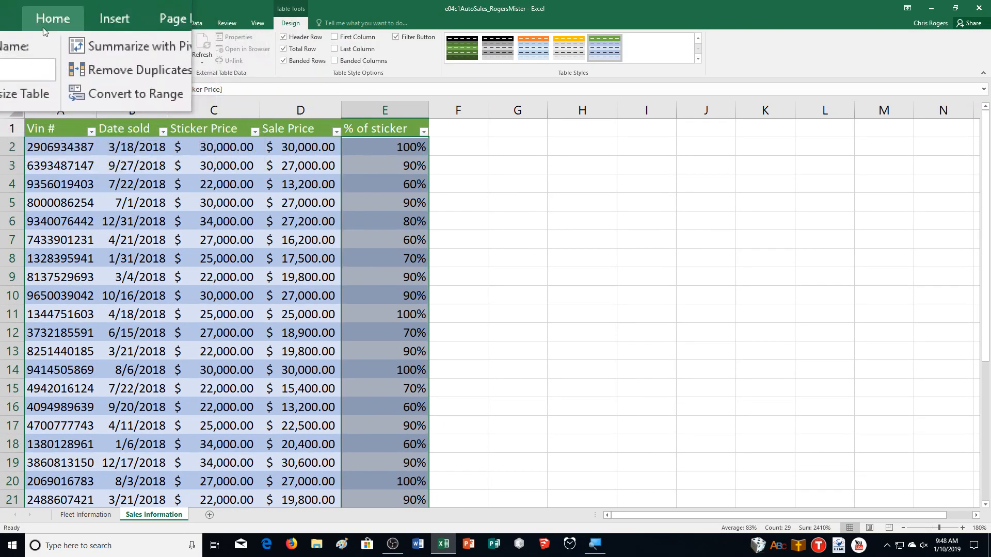
left_click(43, 25)
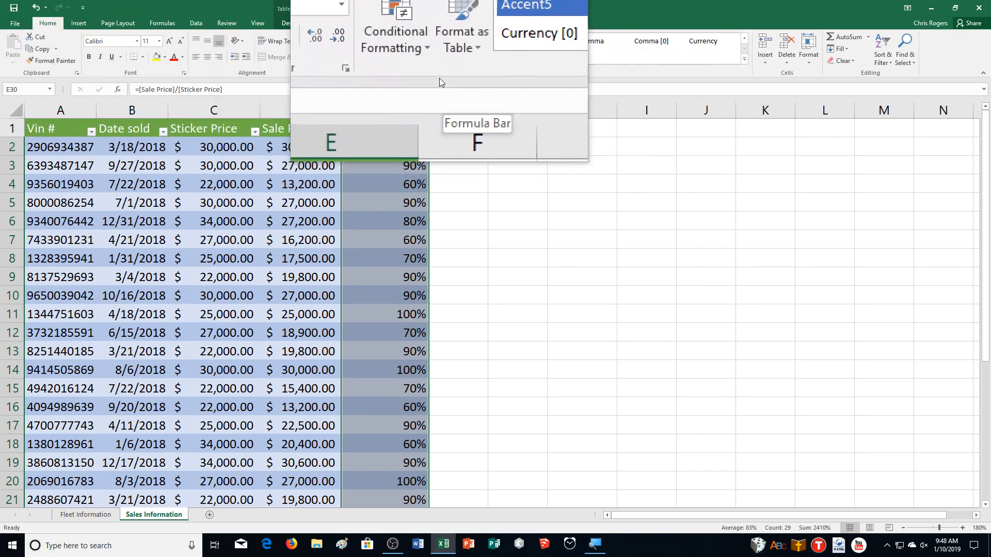
left_click(414, 55)
mouse_move(465, 126)
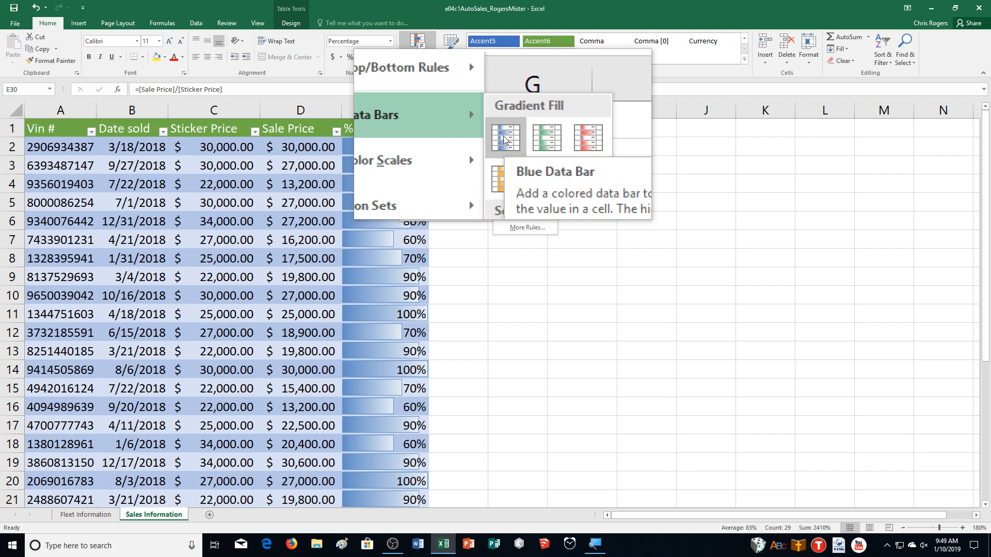
left_click(503, 139)
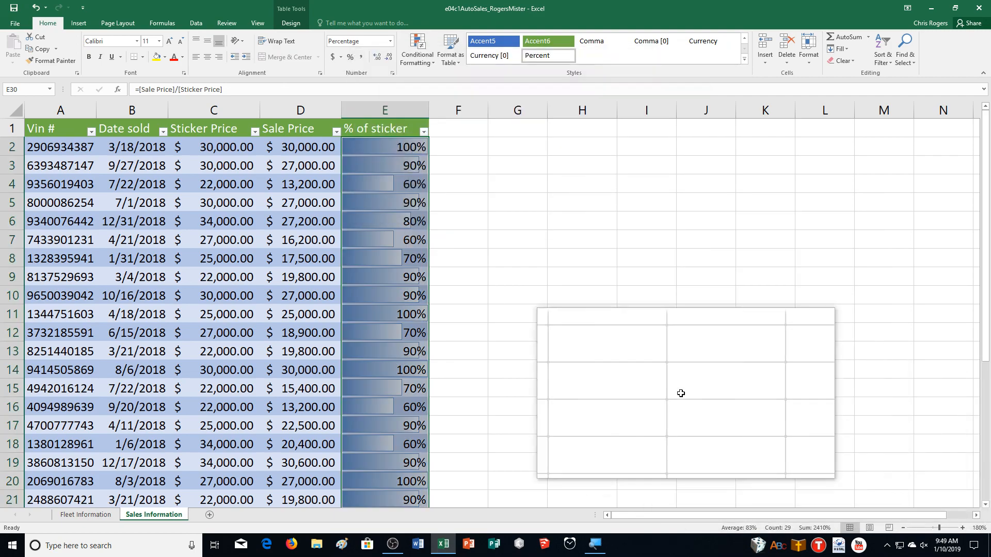
left_click(588, 326)
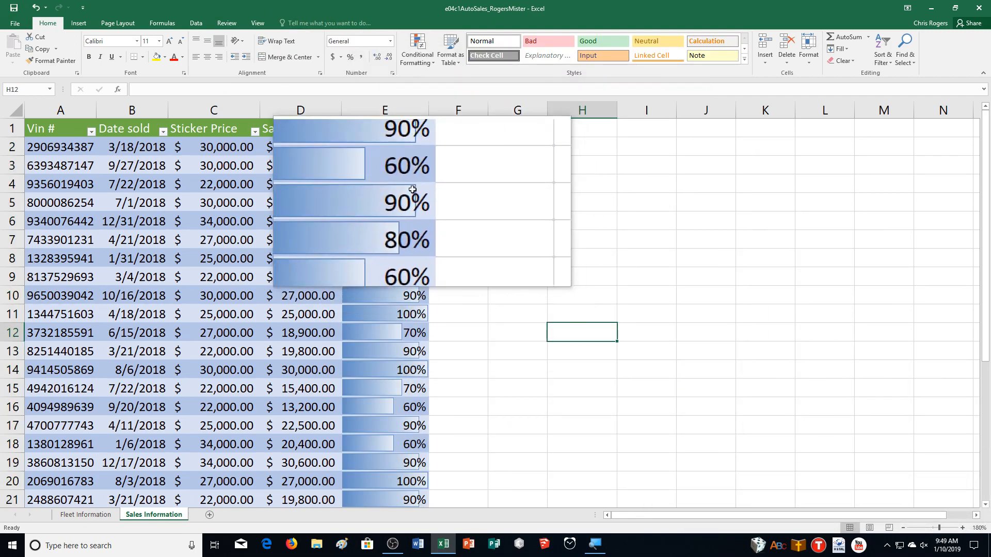
Undo the gradient data bars on the % of sticker values
left_click(381, 150)
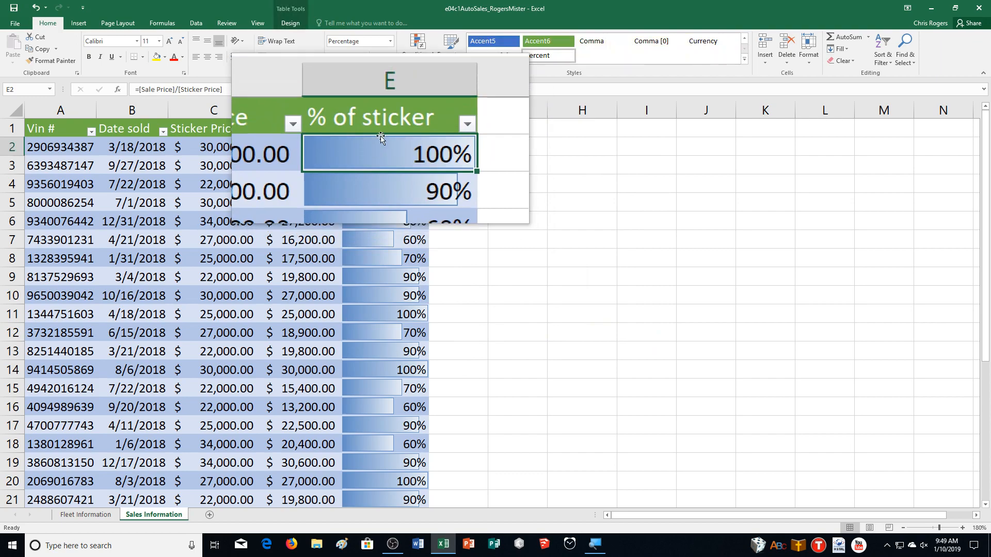
left_click(417, 49)
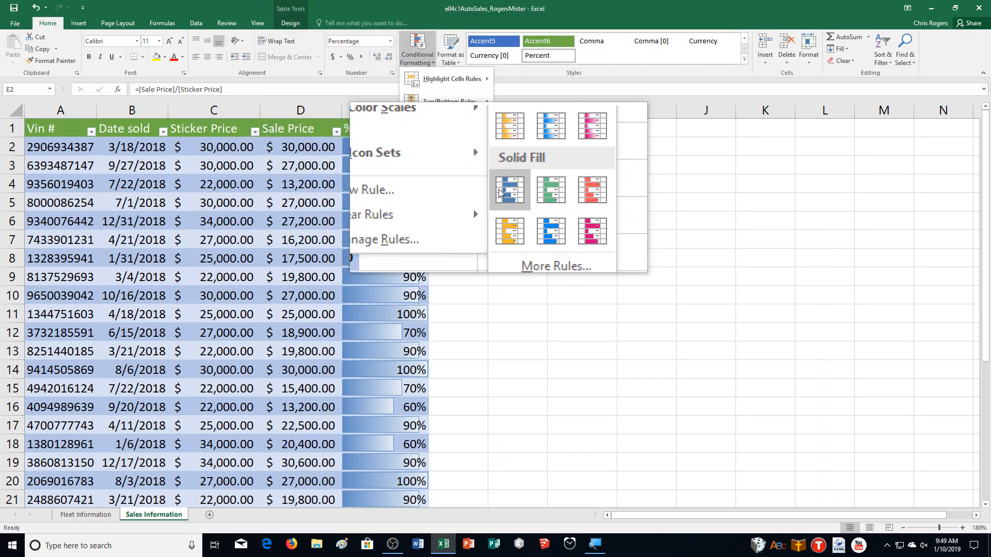
left_click(656, 329)
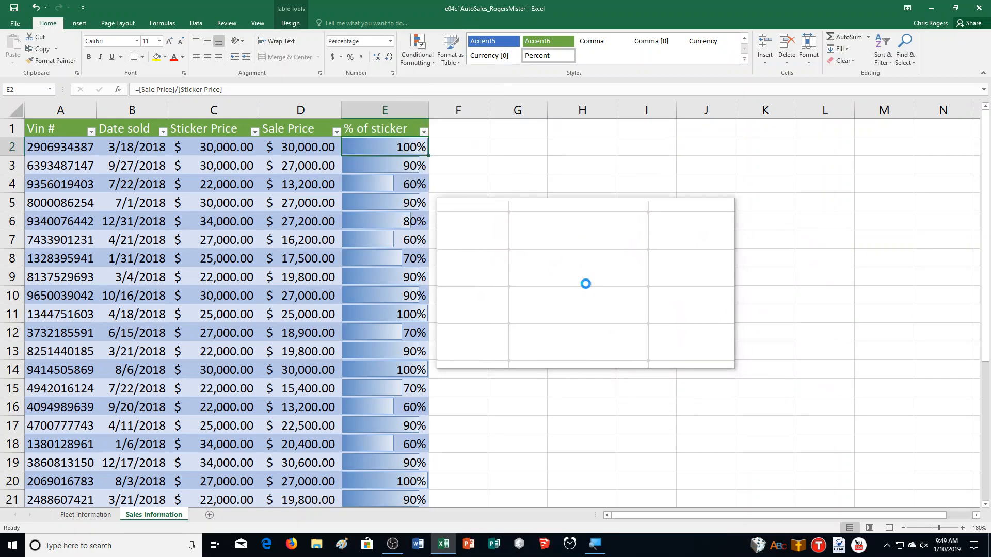
key("ctrl+z")
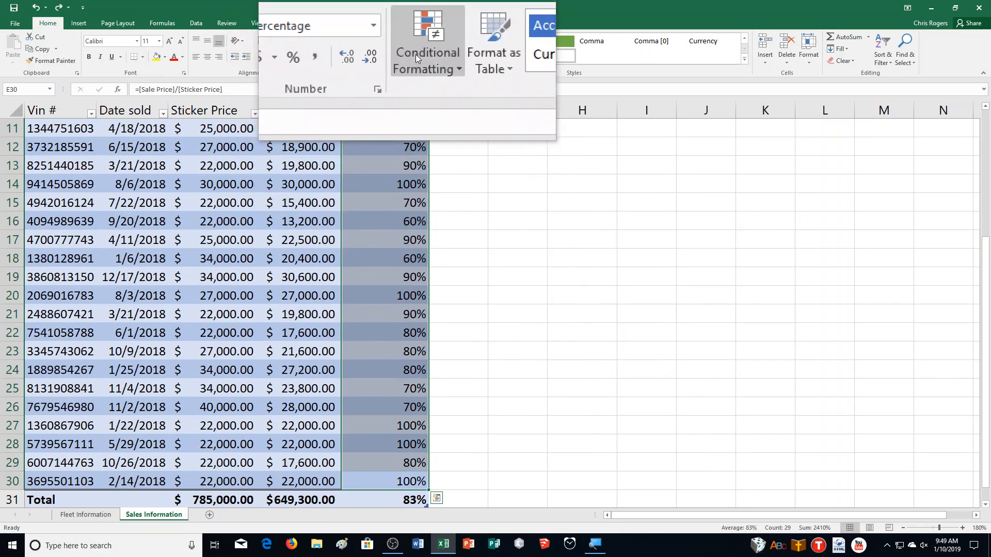
Apply blue solid-fill data bars to the % of sticker values in E2:E30
left_click(416, 57)
mouse_move(450, 124)
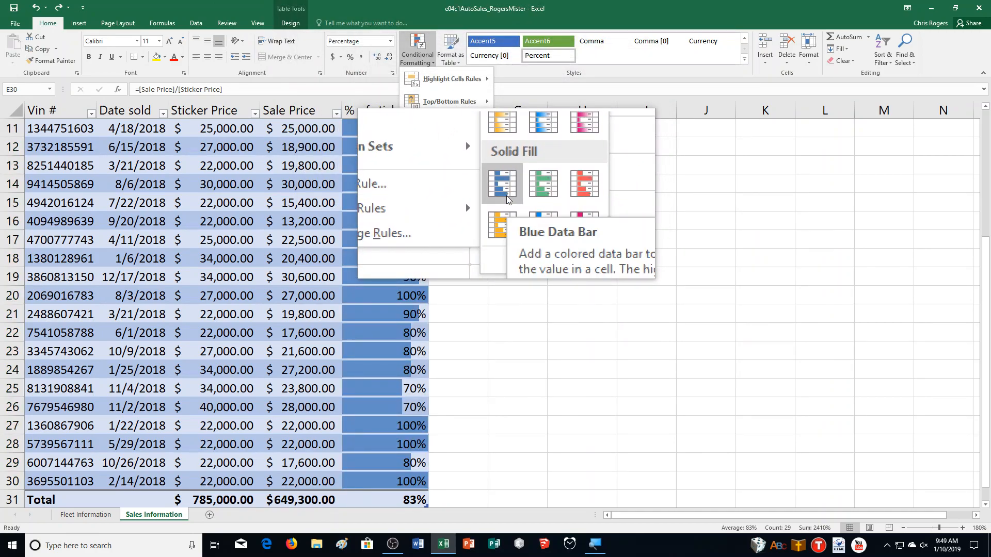
left_click(506, 196)
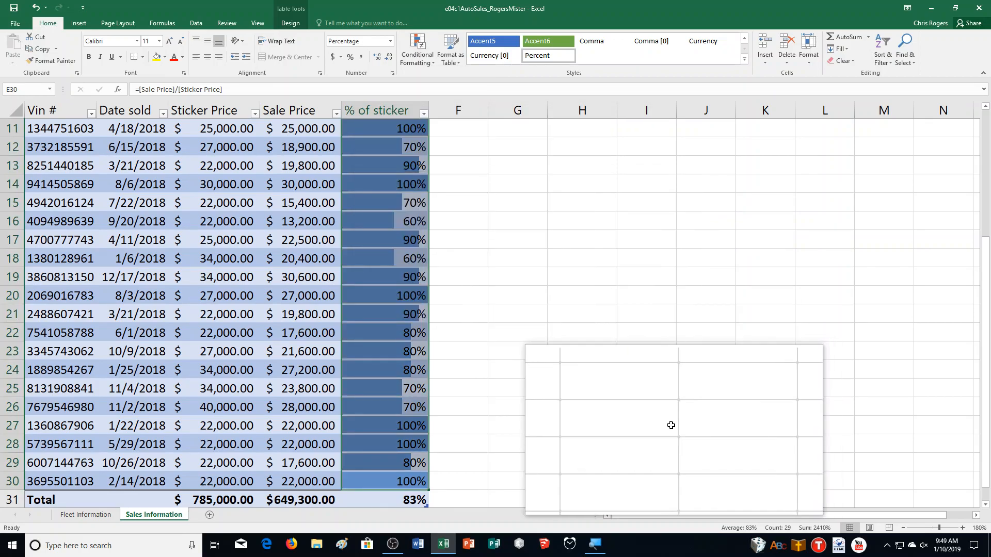
left_click(667, 409)
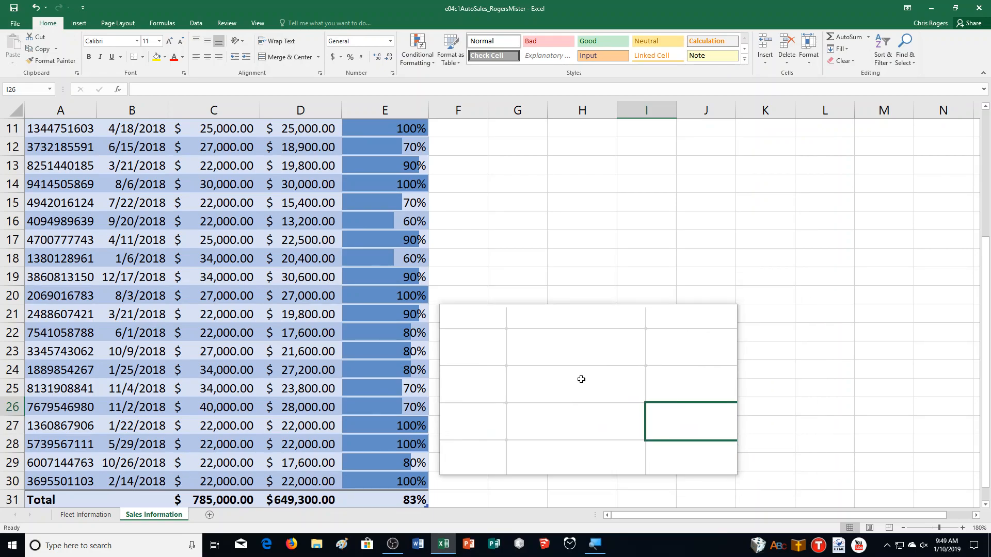
Set up a Less Than highlight rule with the threshold 60% for the % of sticker values in E2:E30
scroll(460, 365, "up", 3)
scroll(460, 364, "up", 1)
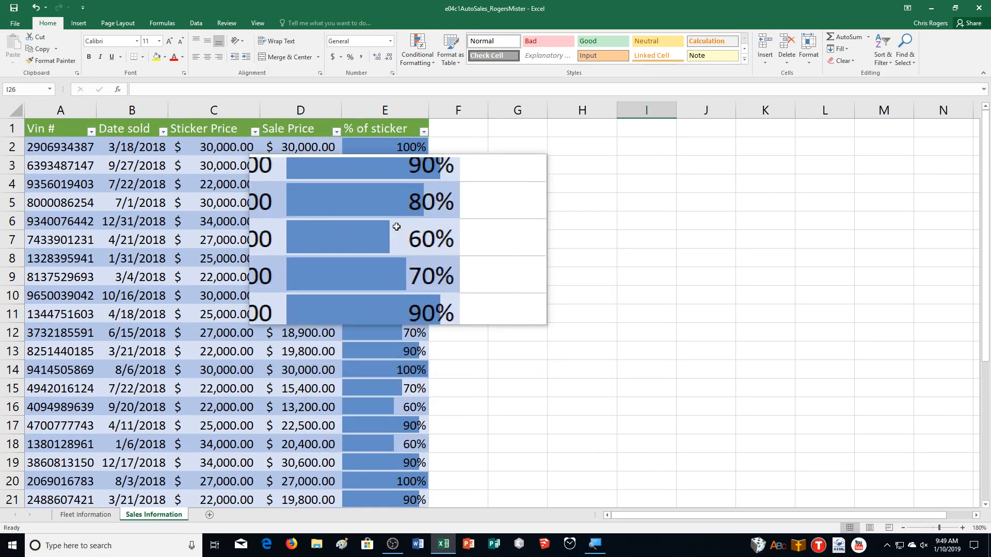
left_click(388, 158)
left_click_drag(388, 158, 399, 438)
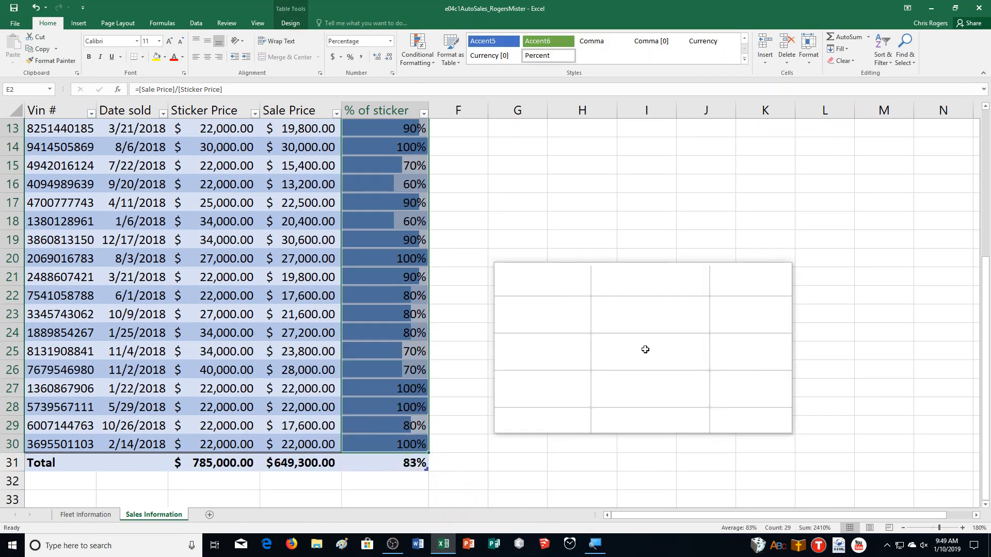
scroll(648, 351, "up", 4)
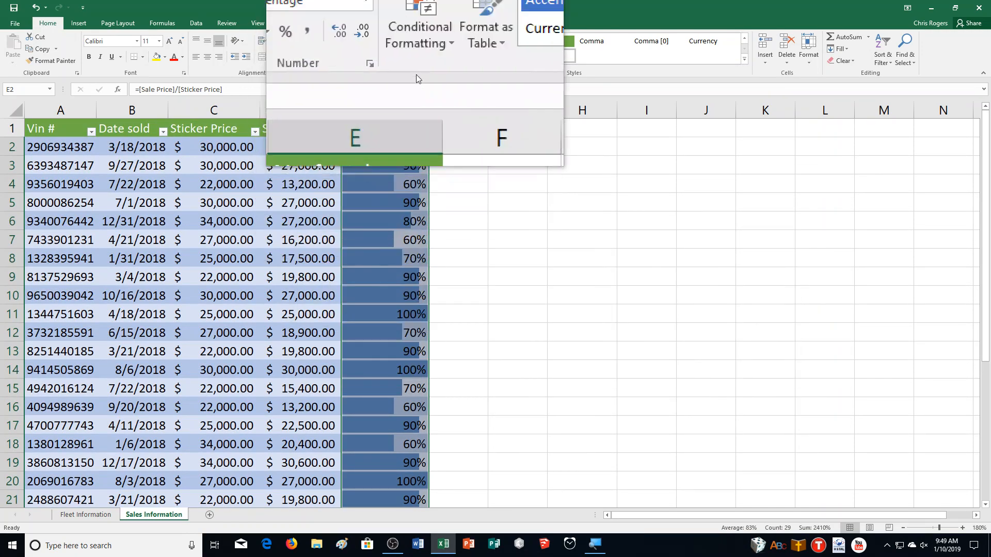
left_click(418, 56)
mouse_move(441, 82)
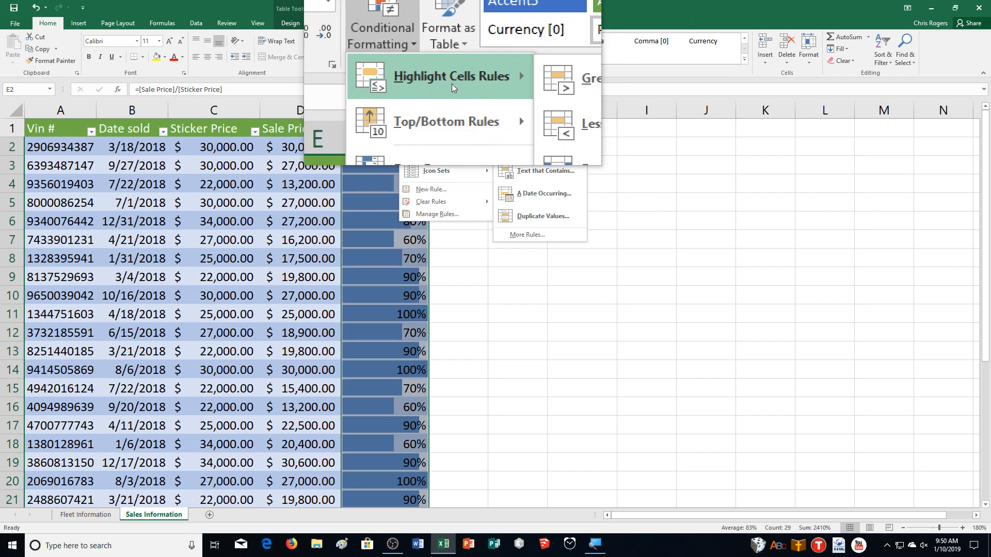
mouse_move(421, 155)
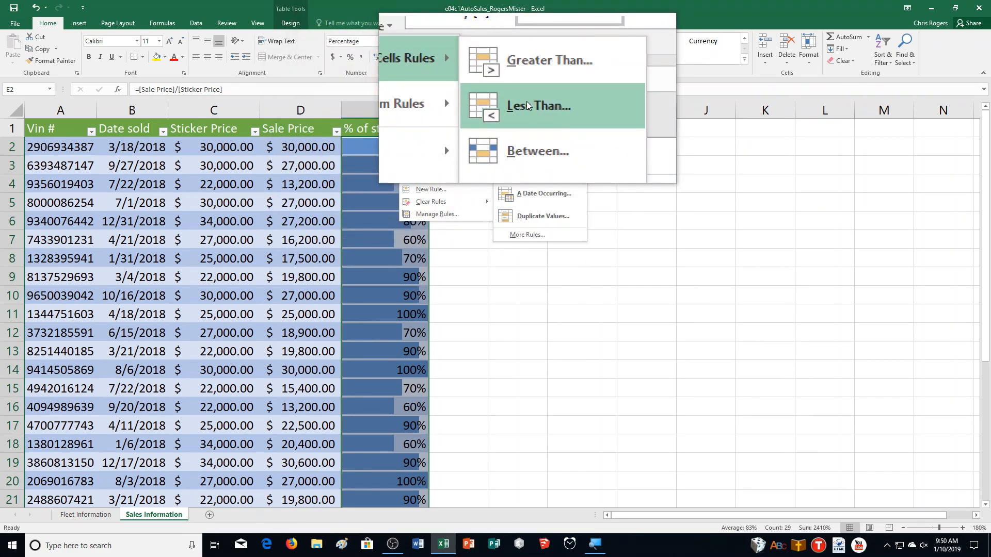
left_click(526, 101)
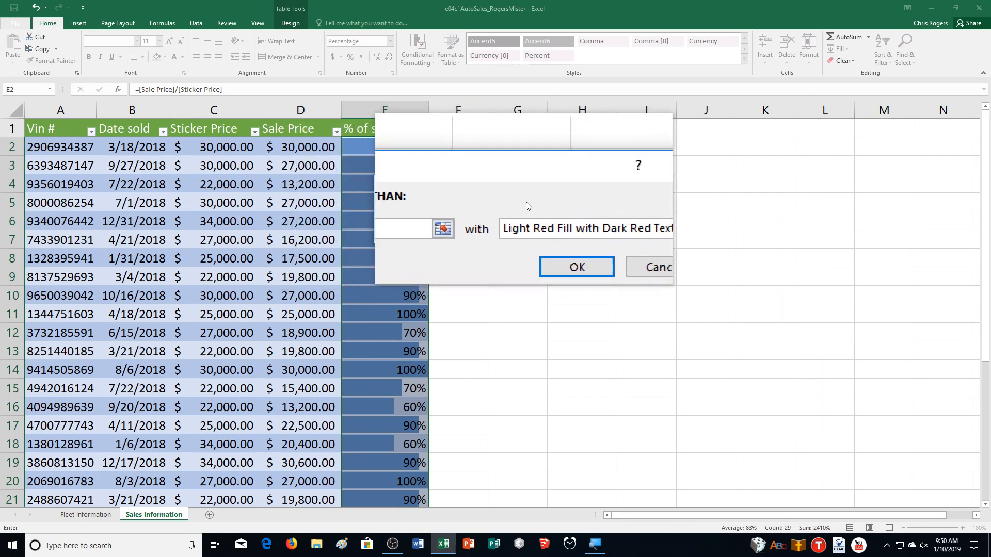
Give the Less Than rule a custom format with bold yellow text and apply it
left_click(536, 220)
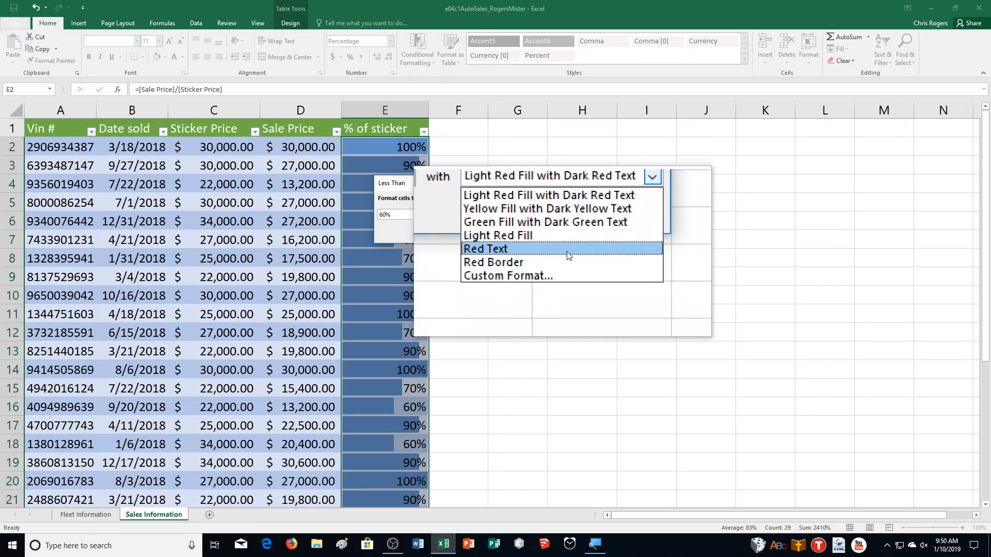
left_click(568, 268)
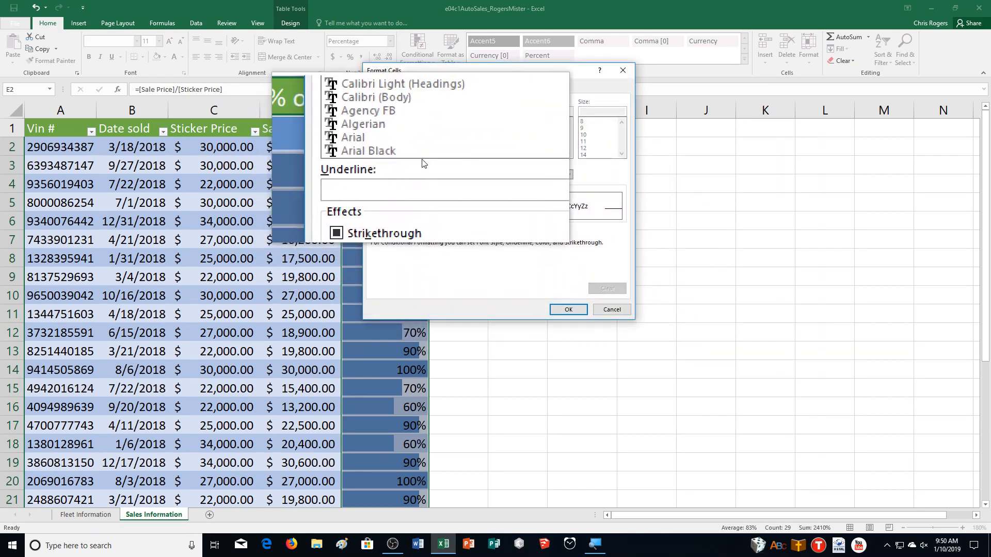
left_click(534, 175)
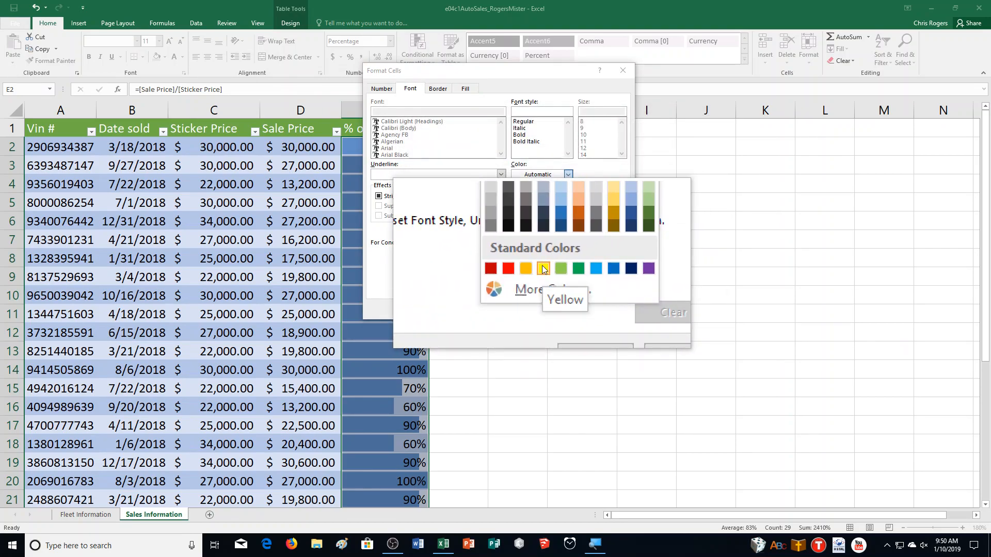
left_click(544, 269)
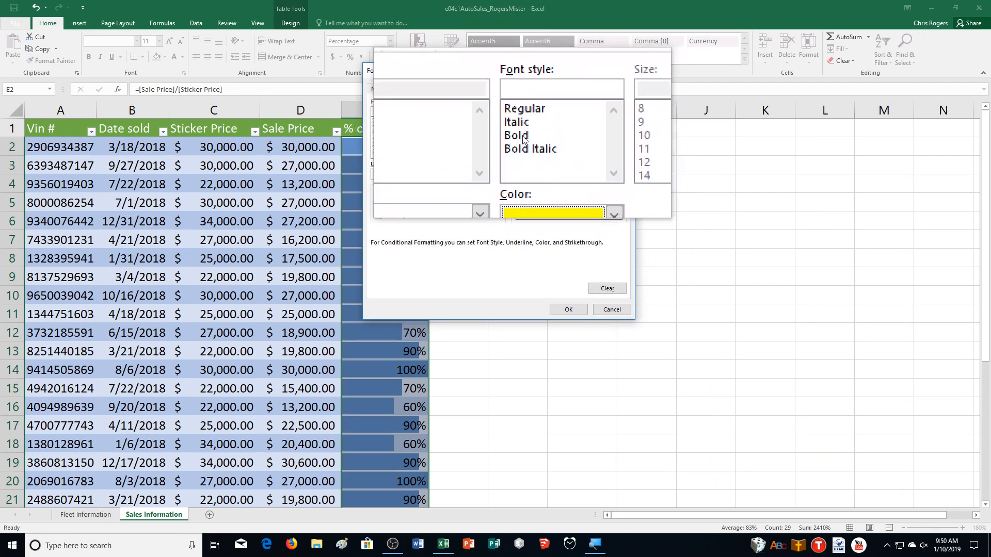
left_click(580, 315)
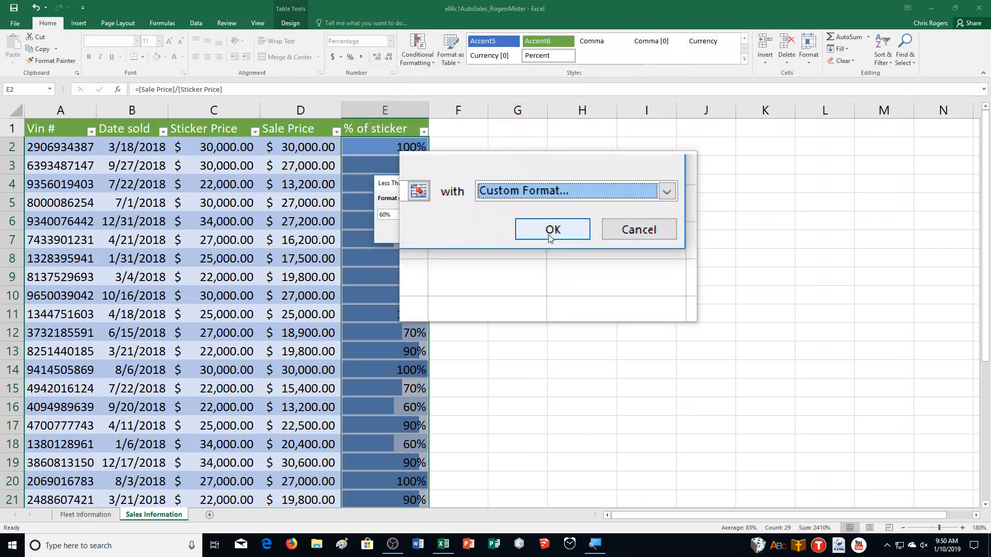
left_click(549, 234)
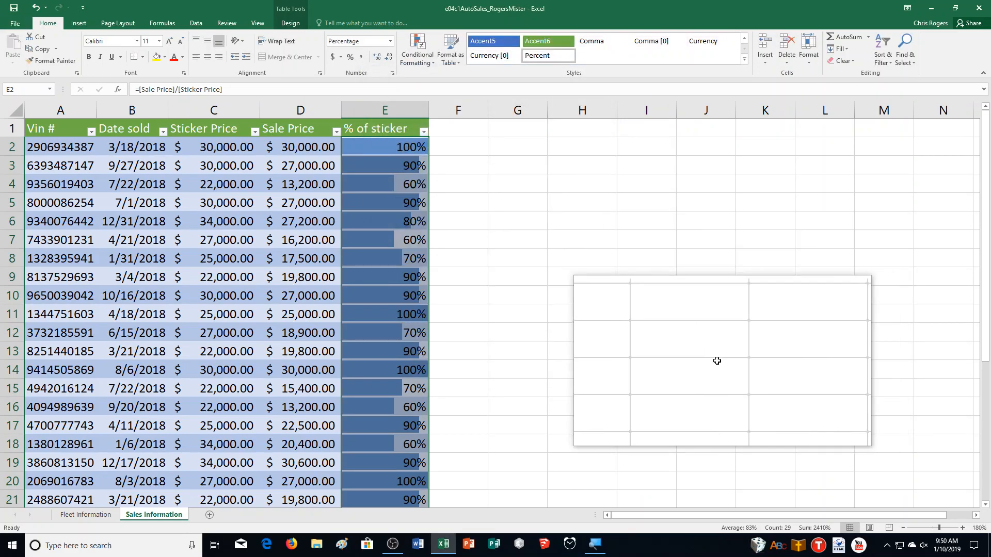
Edit the cell value rule on the % of sticker column to format values less than 0.7 and apply the change
scroll(712, 360, "down", 1)
scroll(713, 360, "down", 3)
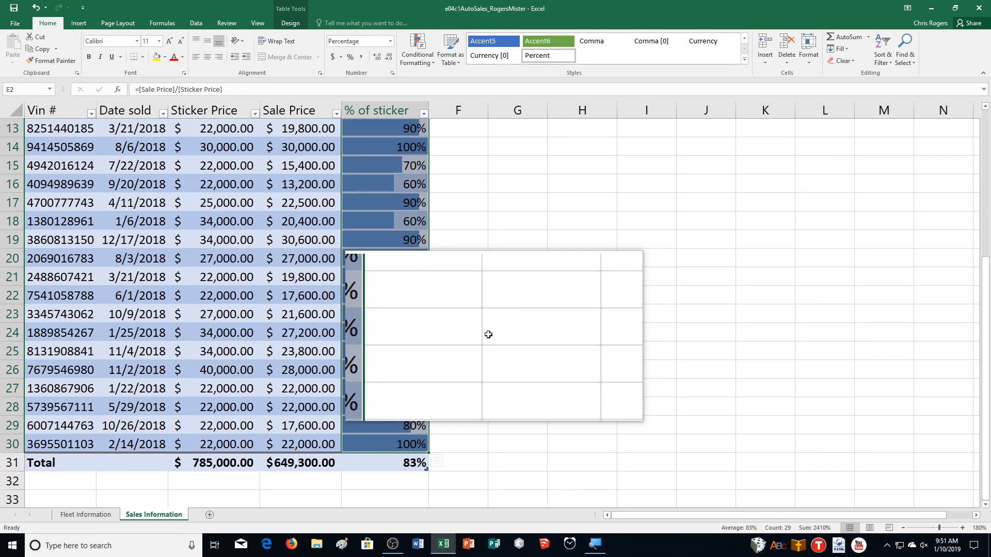
scroll(488, 334, "up", 4)
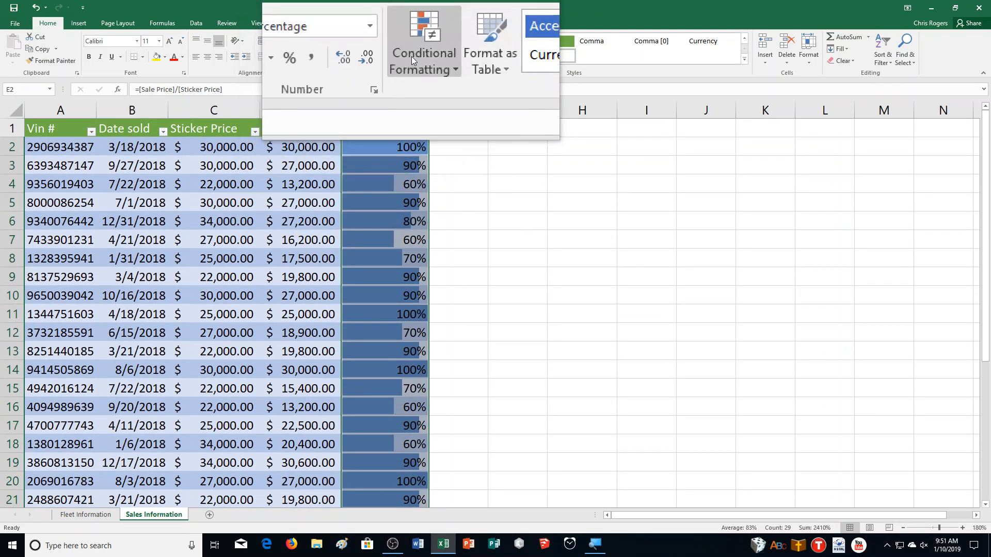
left_click(411, 57)
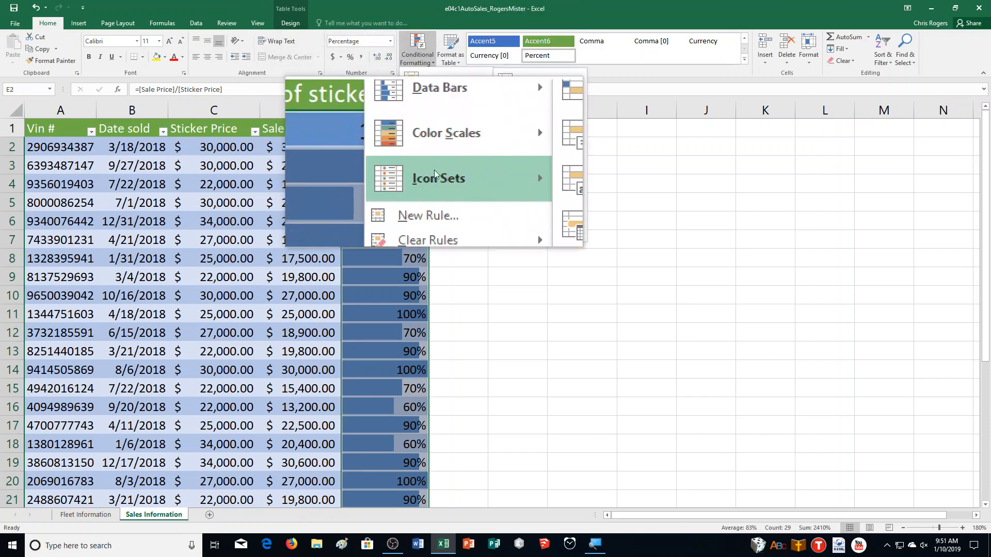
left_click(443, 217)
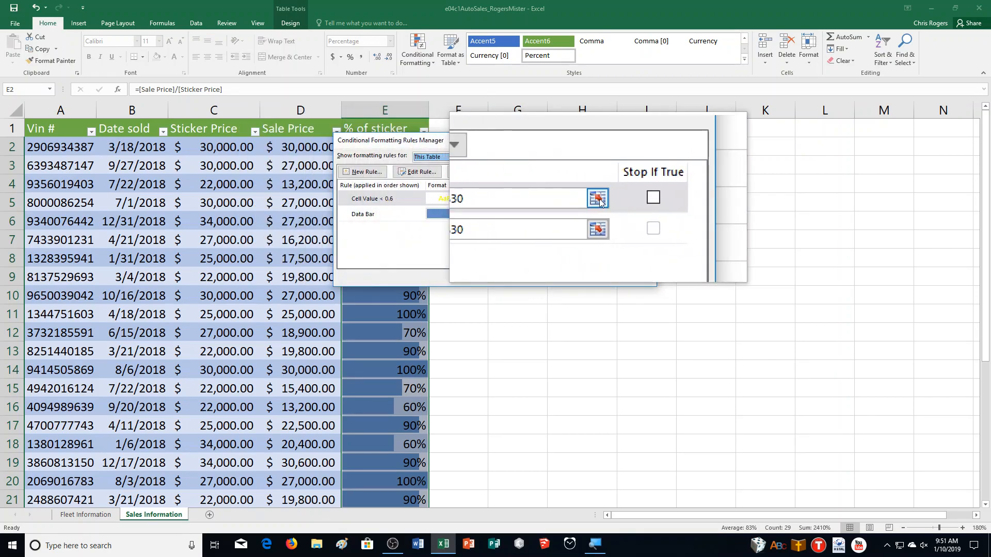
left_click(377, 197)
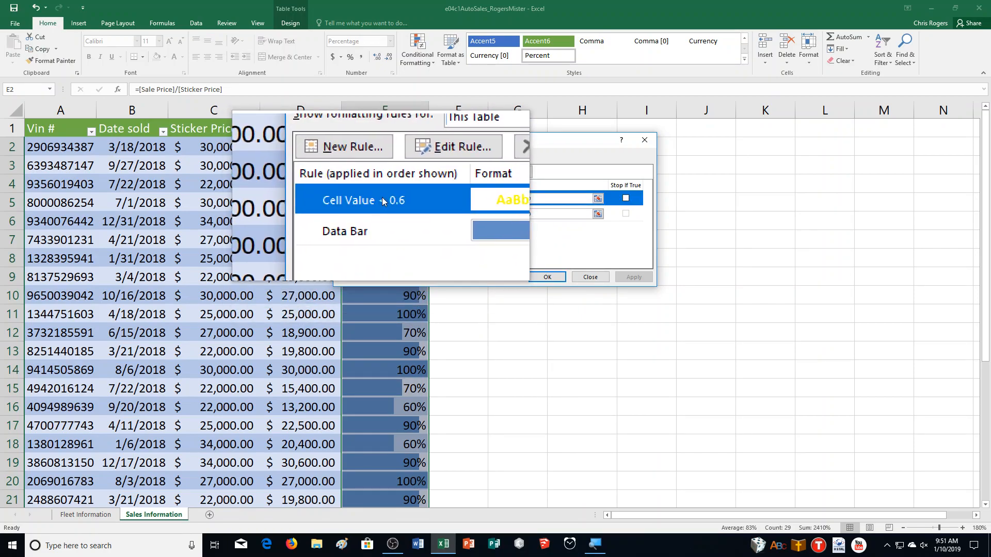
left_click(423, 176)
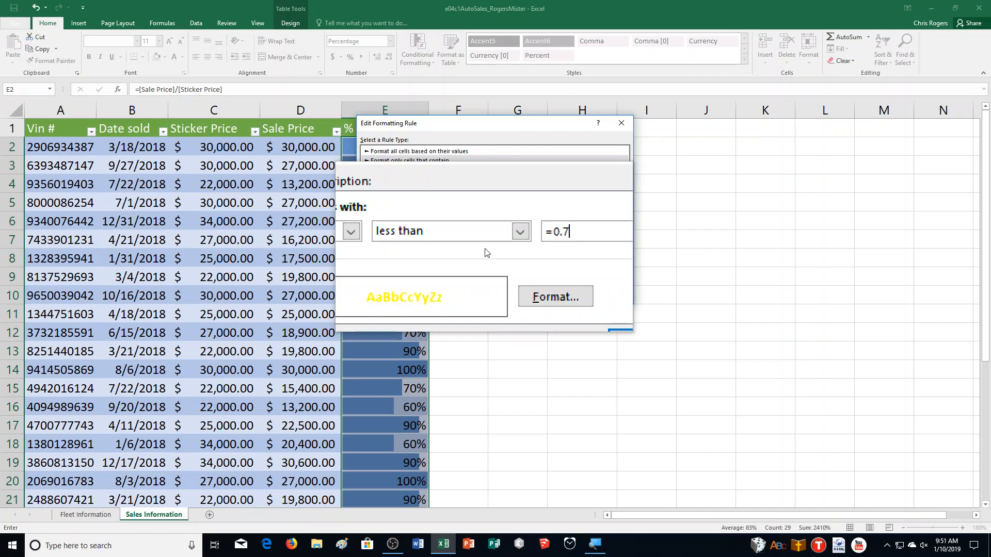
left_click(570, 287)
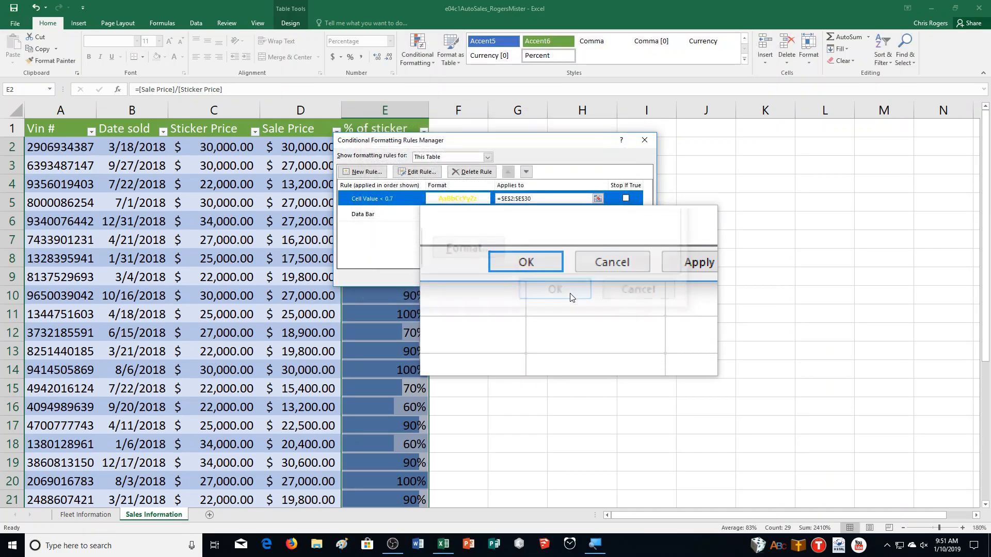
left_click(623, 282)
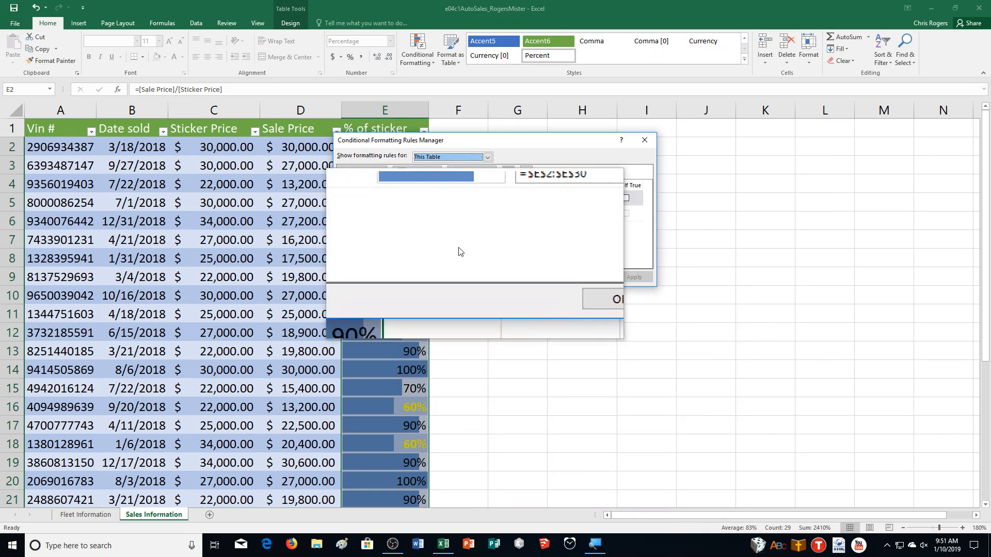
Set the threshold of the less-than rule on the % of sticker column to 0.71
left_click(416, 174)
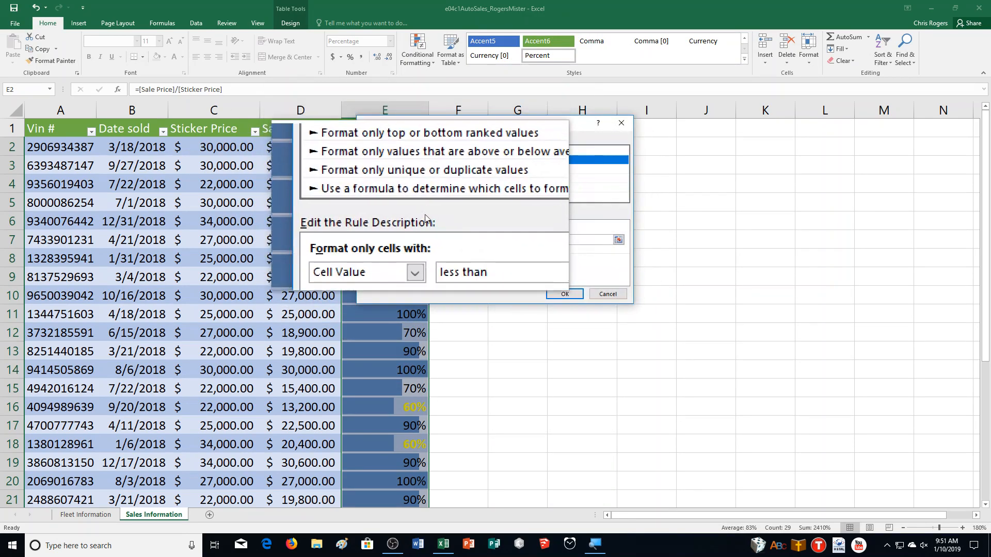
left_click(547, 240)
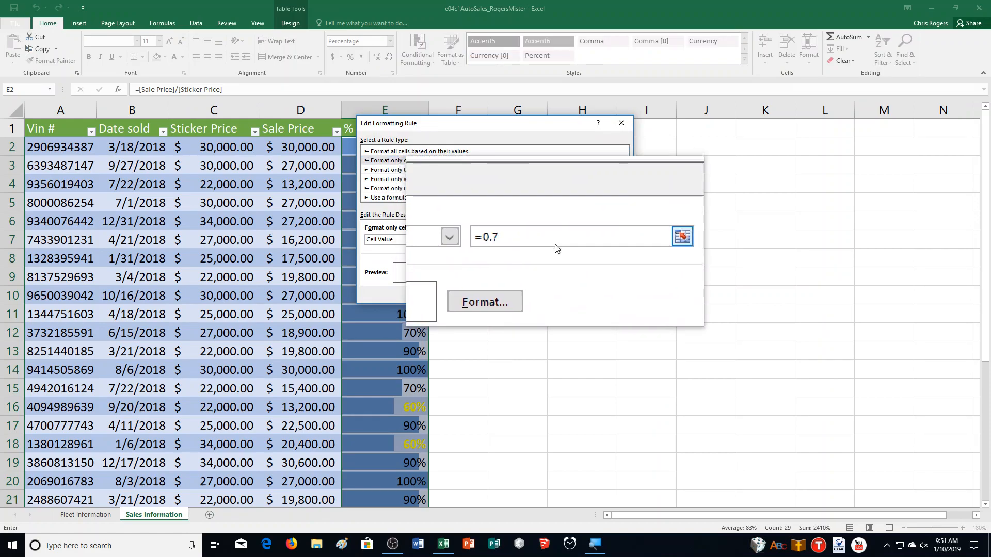
type("1")
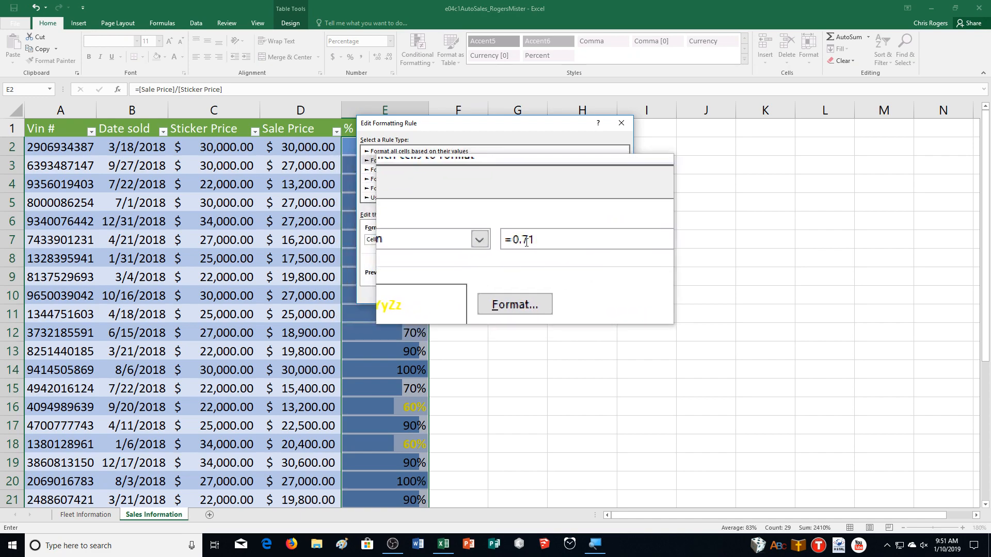
left_click(565, 292)
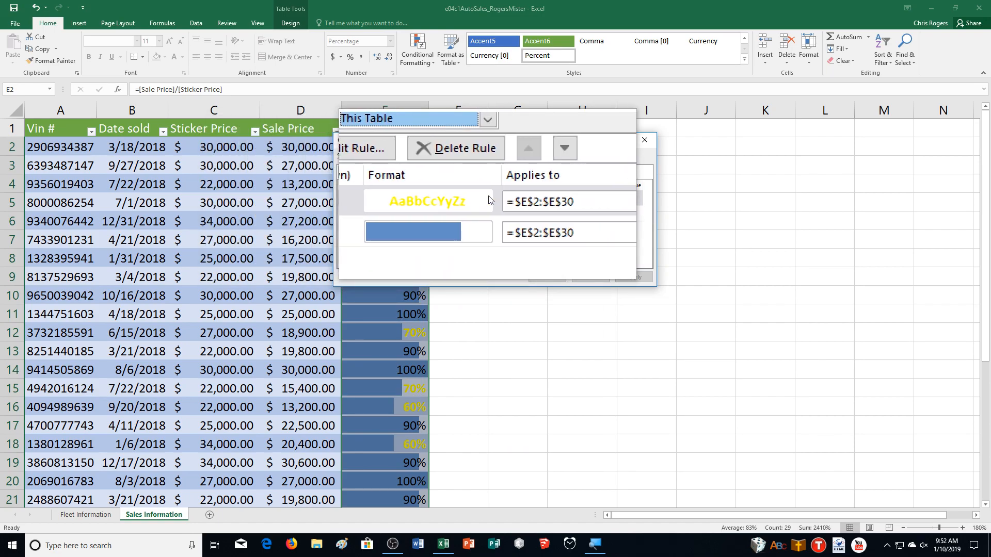
Change the font color in the less-than 0.71 rule's format to Automatic
double_click(490, 200)
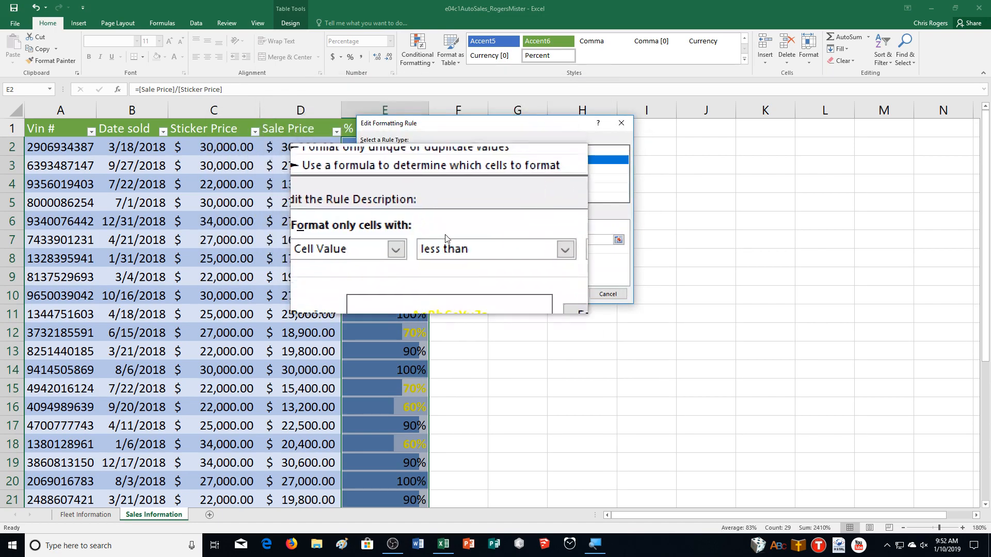
left_click(522, 269)
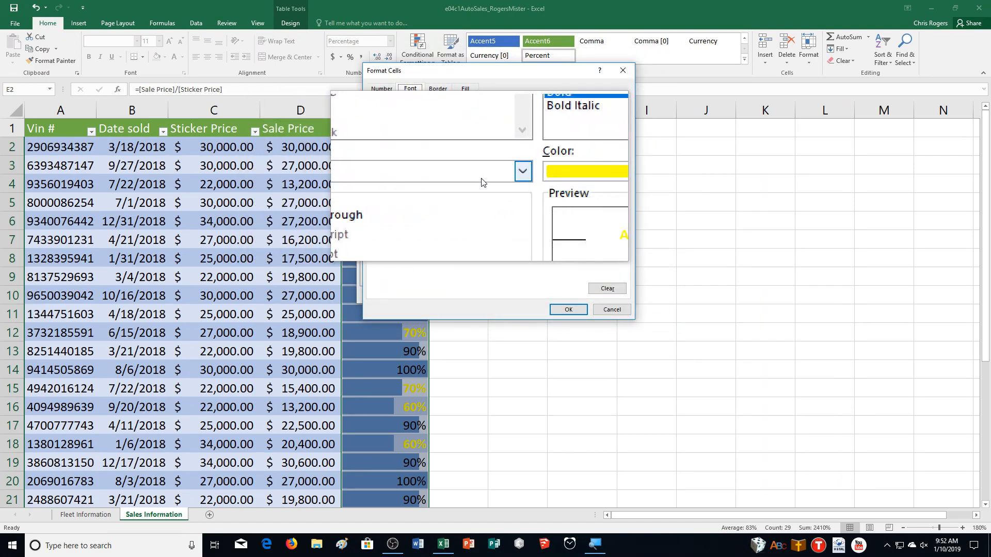
left_click(541, 180)
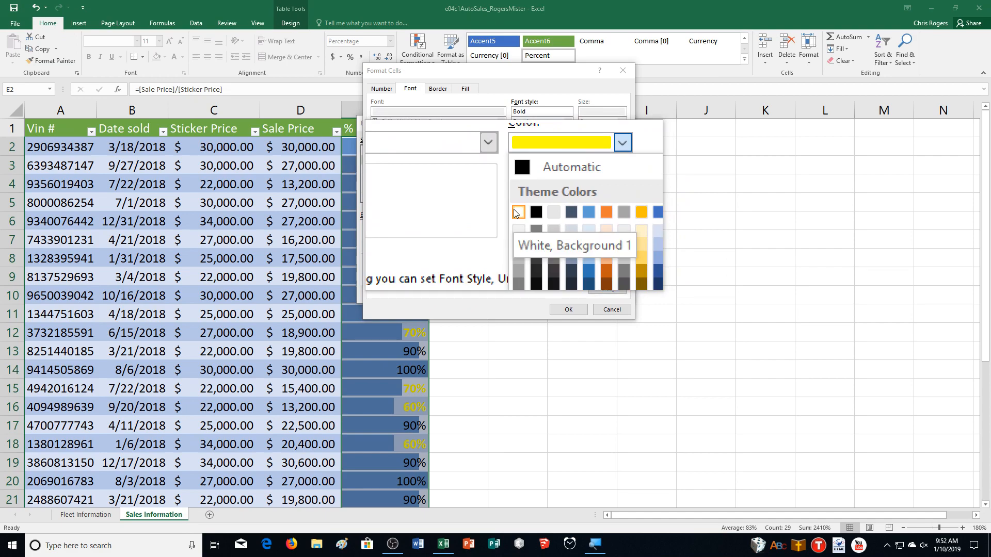
left_click(532, 190)
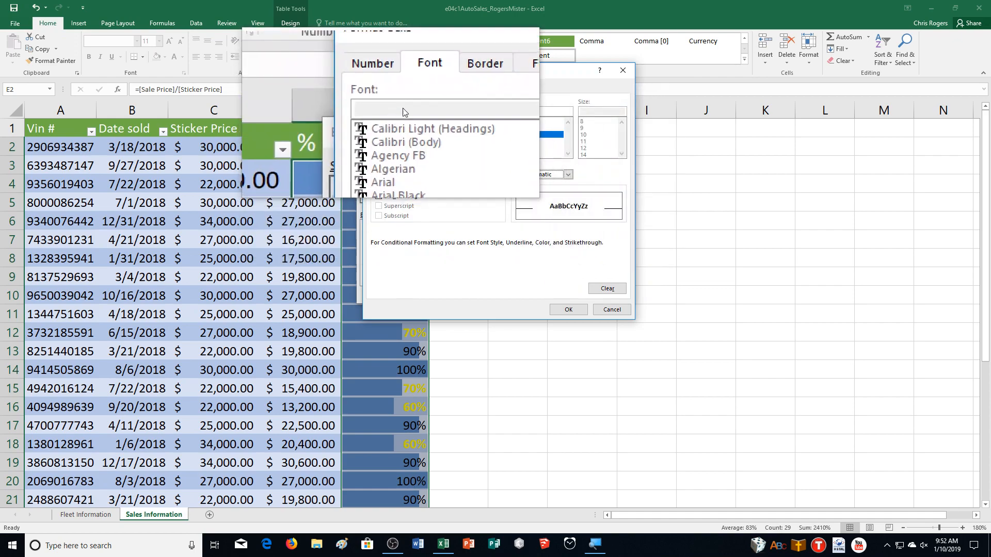
Give the less-than 0.71 rule's format a yellow fill and apply the rule to the % of sticker column
left_click(463, 91)
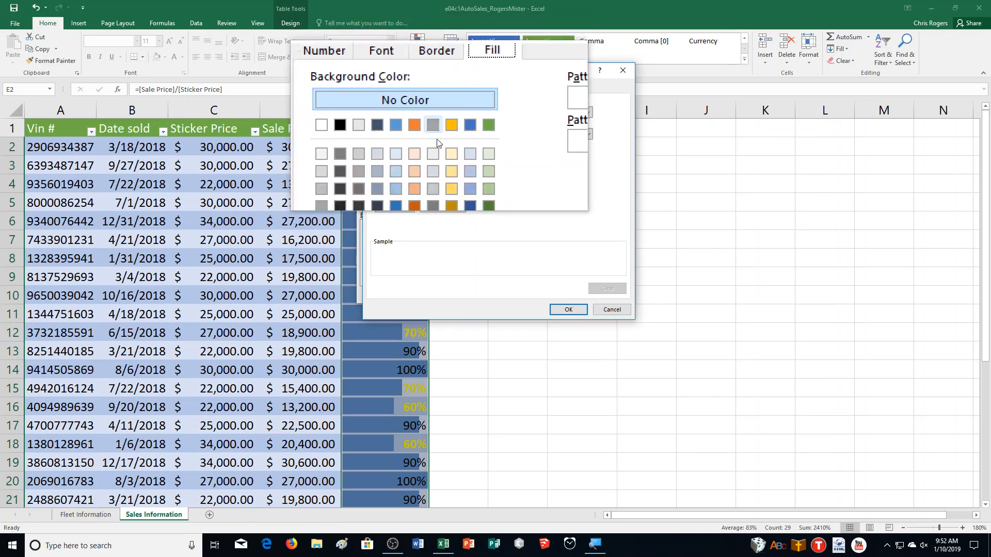
left_click(405, 192)
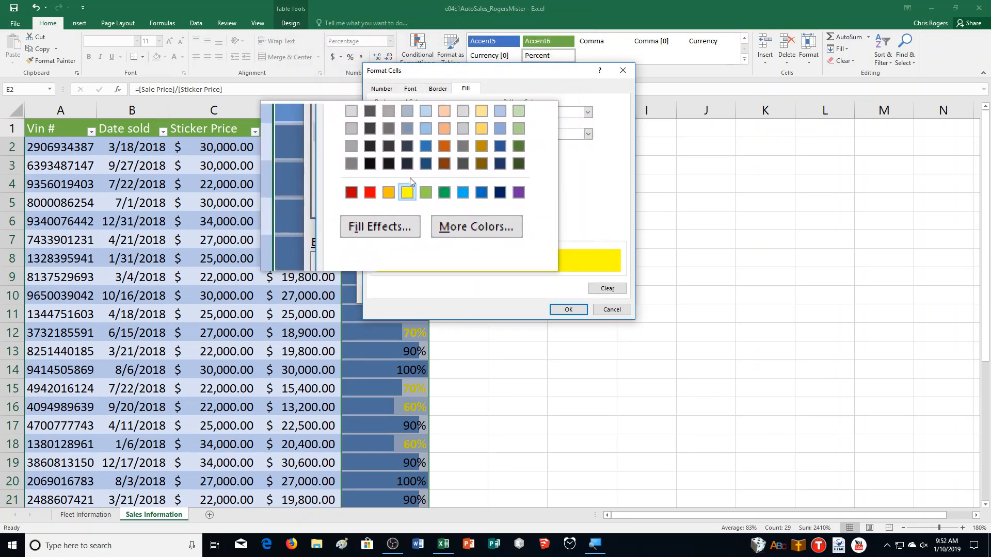
left_click(410, 88)
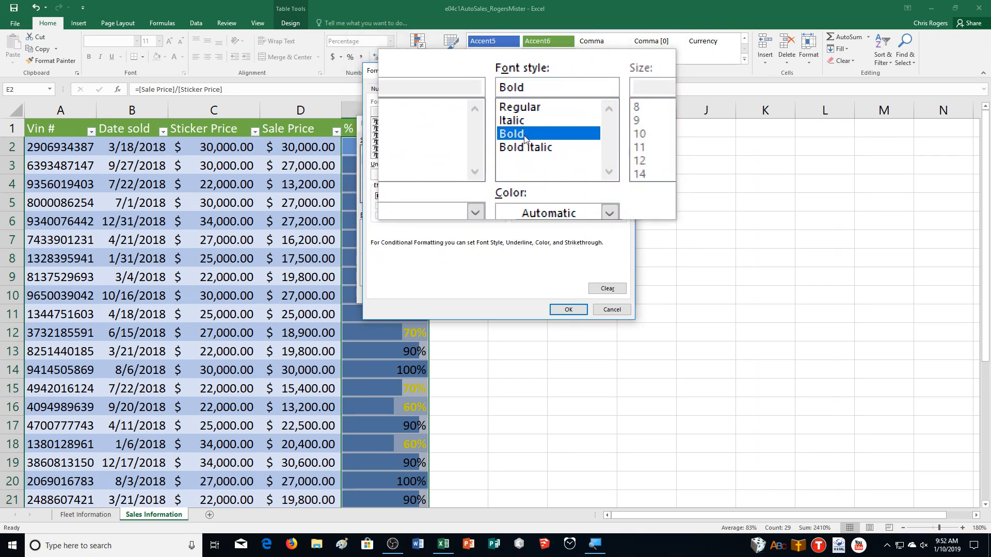
left_click(465, 89)
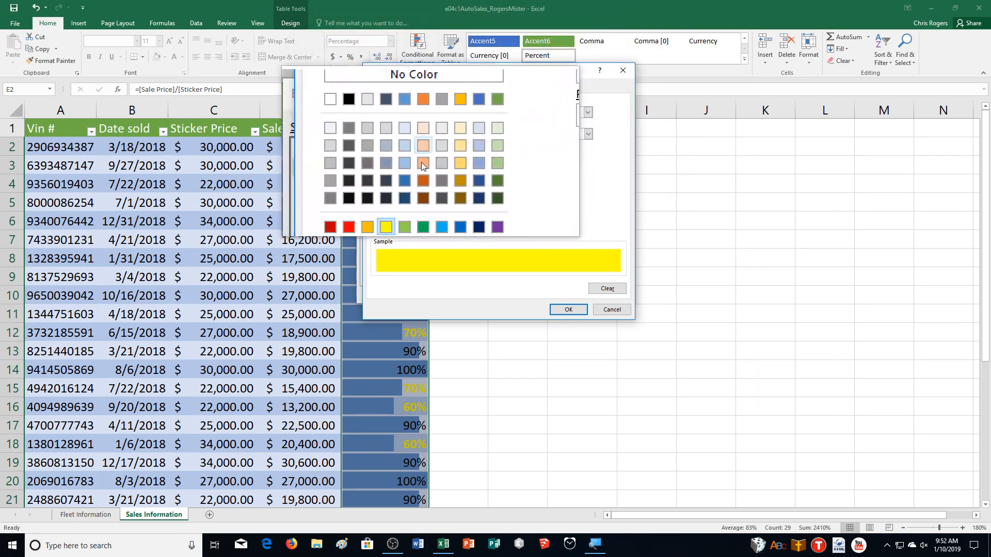
left_click(568, 309)
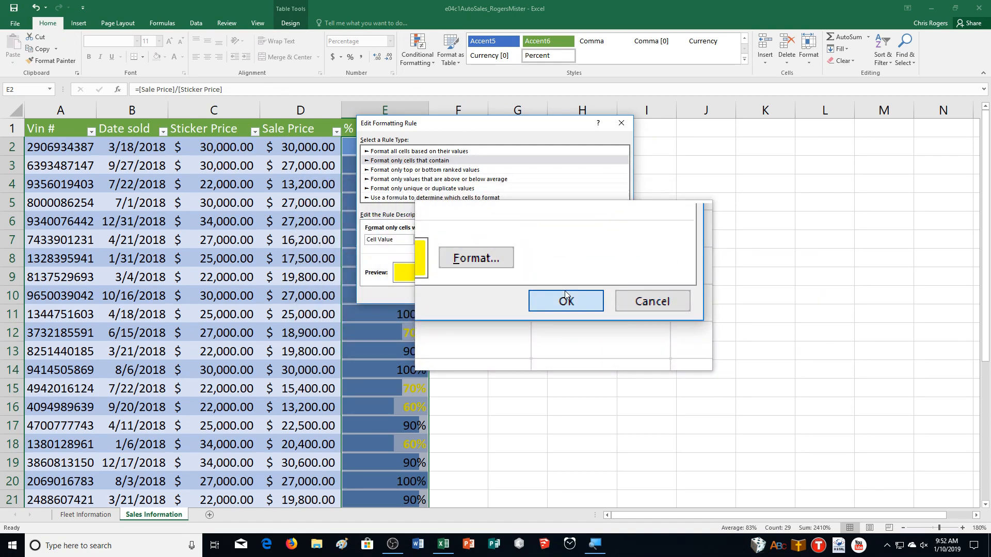
left_click(566, 295)
left_click(630, 279)
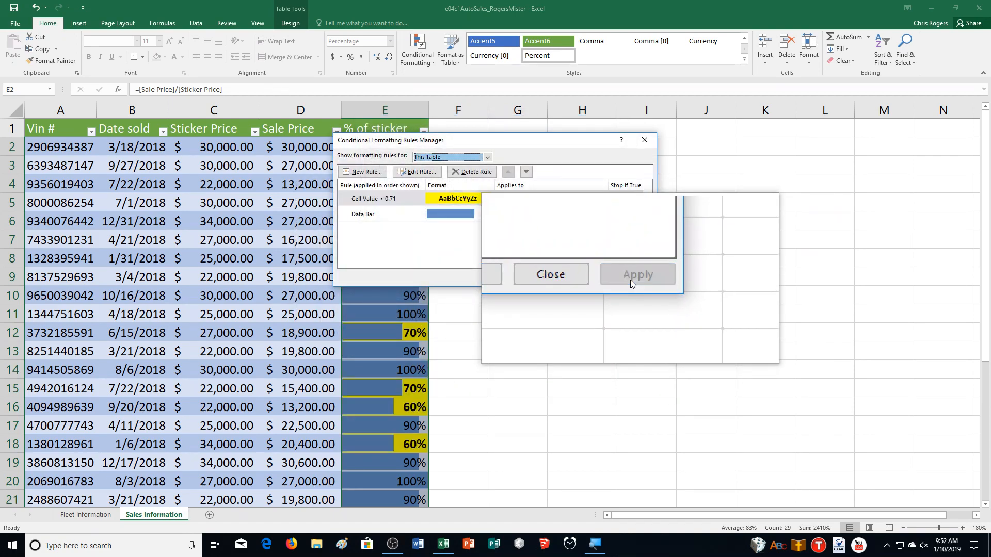
left_click(547, 279)
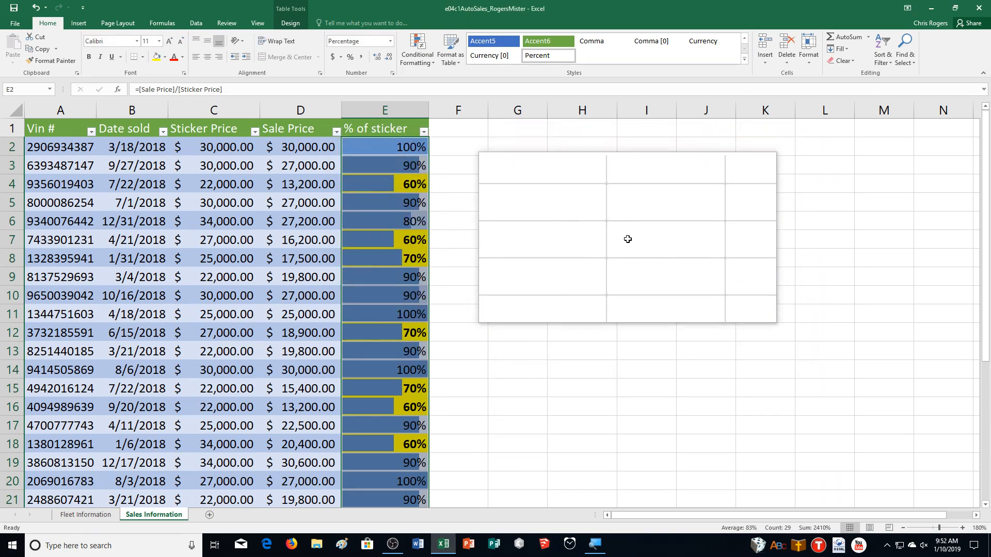
left_click(384, 202)
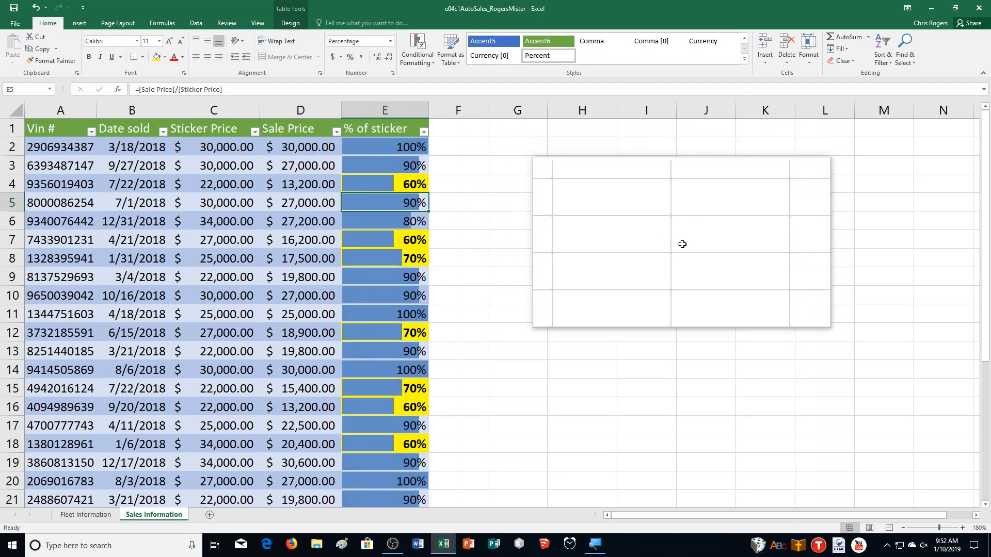
Create a copy of the Sales Information sheet at the end of the workbook
scroll(682, 244, "down", 4)
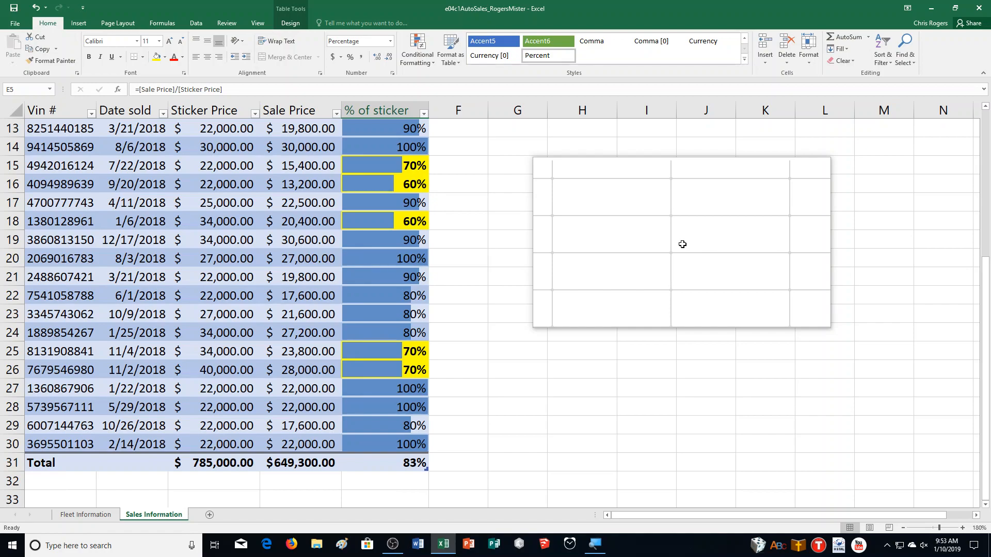
left_click_drag(682, 244, 682, 241)
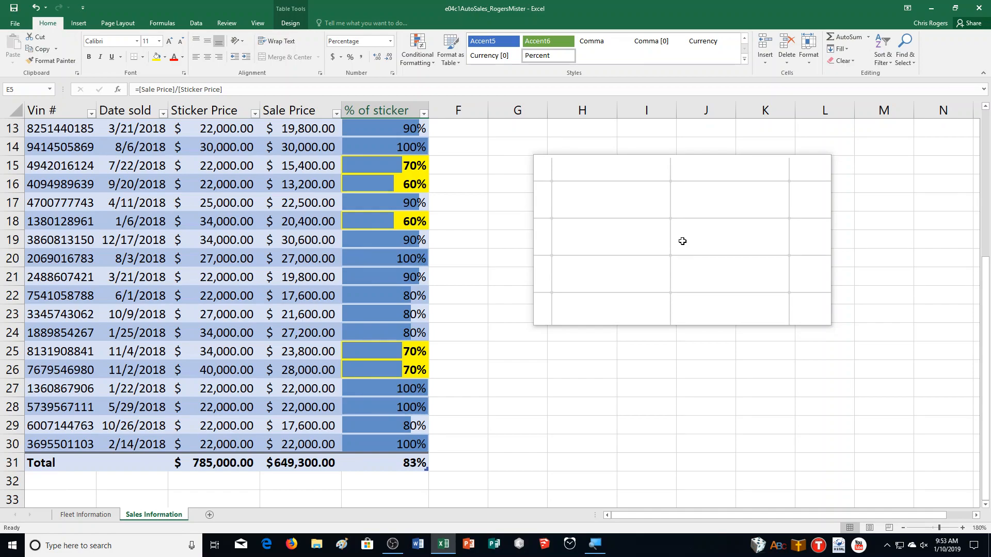
left_click_drag(683, 241, 568, 277)
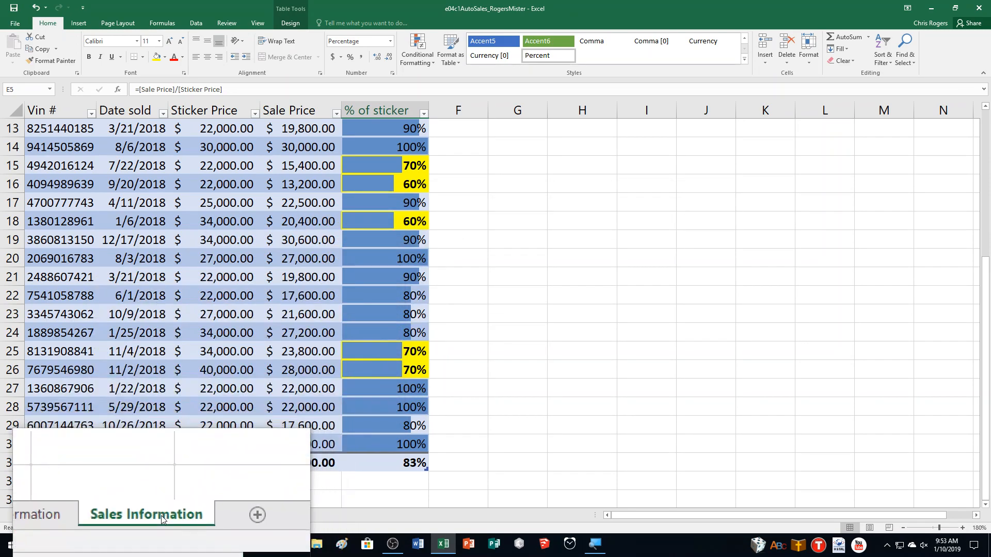
right_click(162, 519)
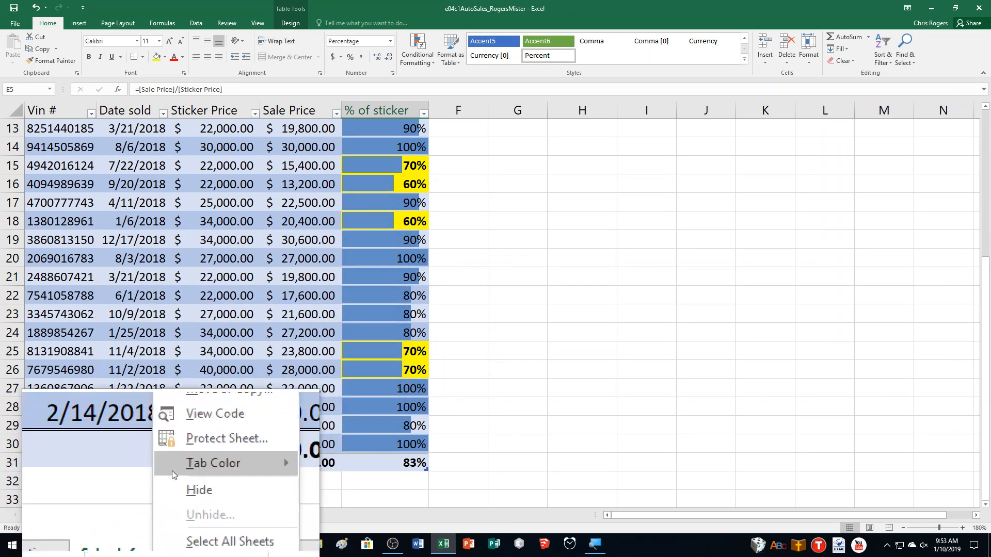
left_click(182, 435)
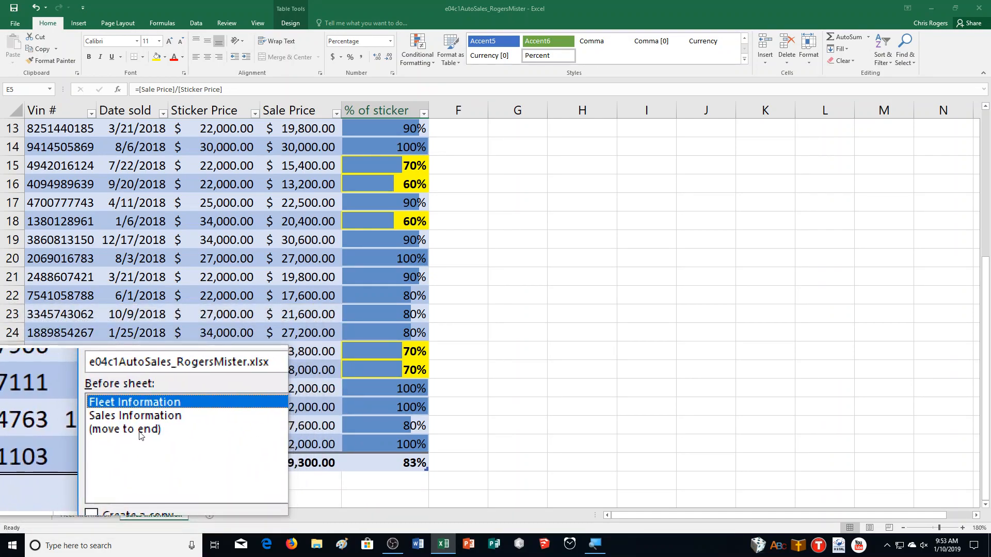
left_click(141, 430)
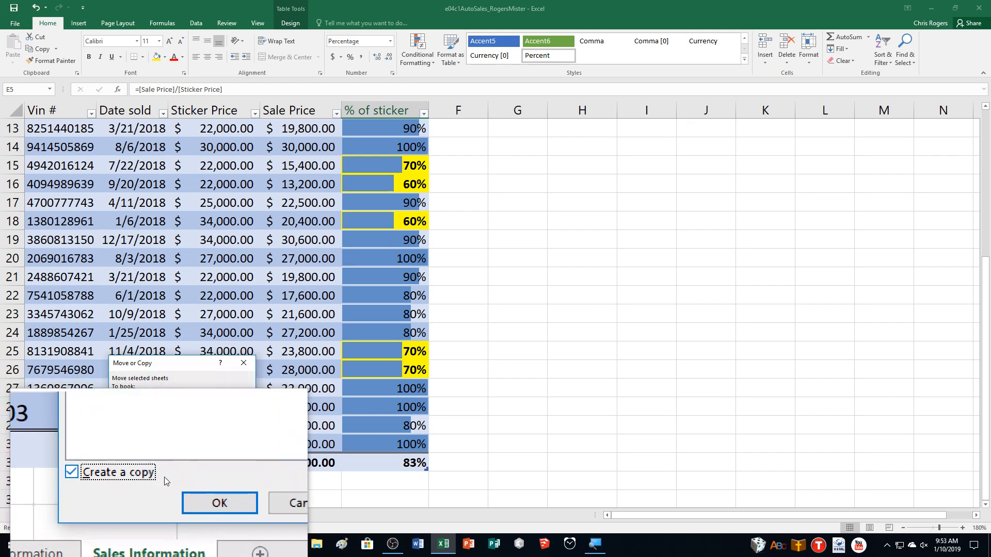
left_click(193, 494)
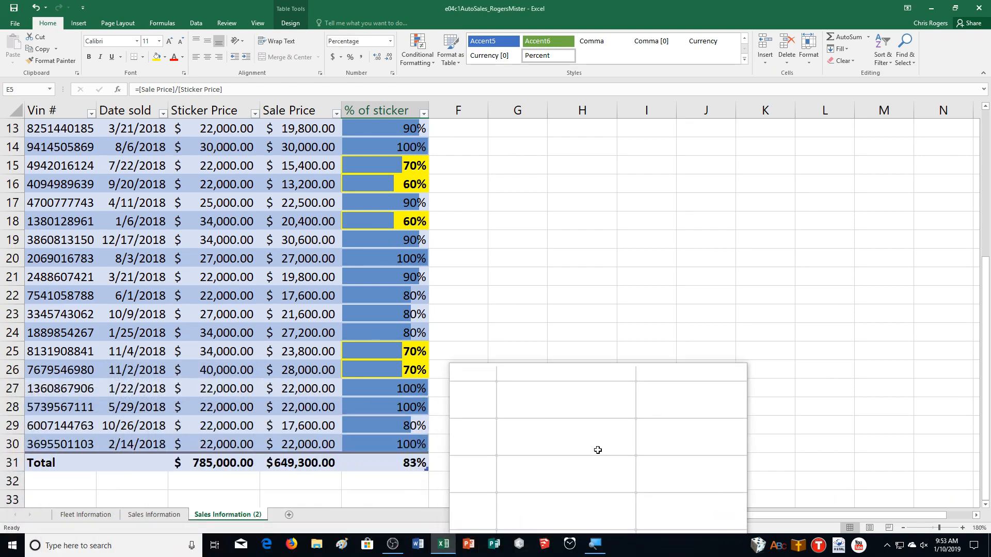
Rename the copied Sales Information sheet as First Quarter Sales
left_click(150, 515)
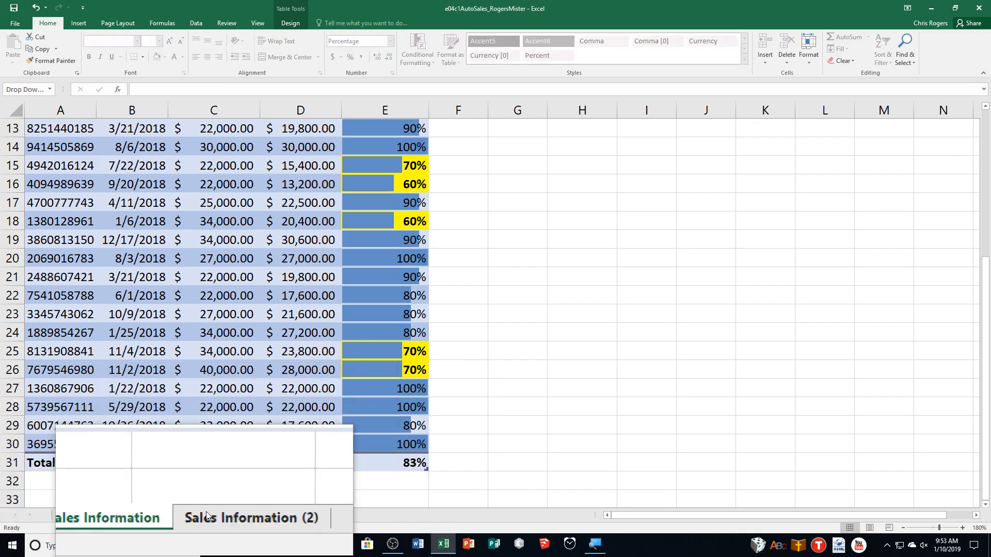
left_click(214, 511)
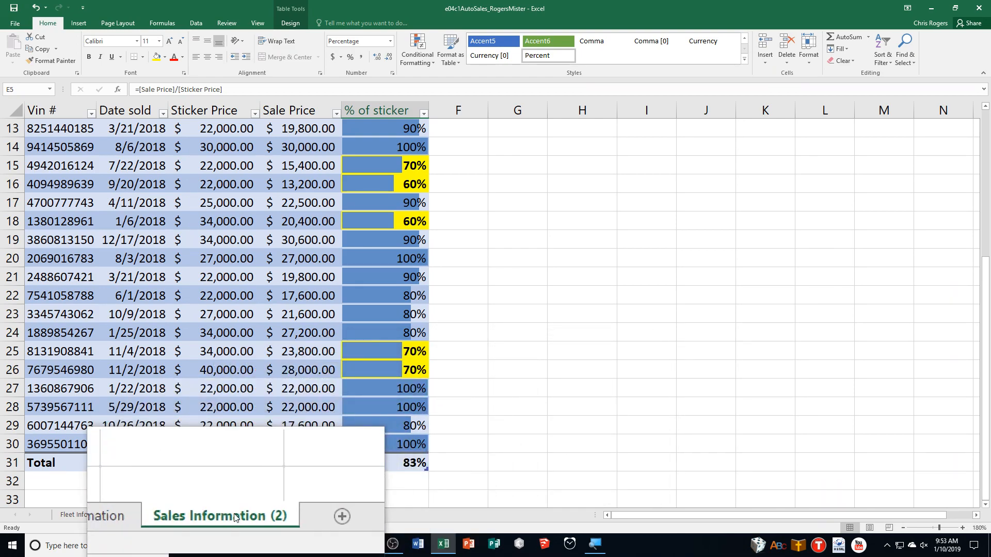
right_click(228, 515)
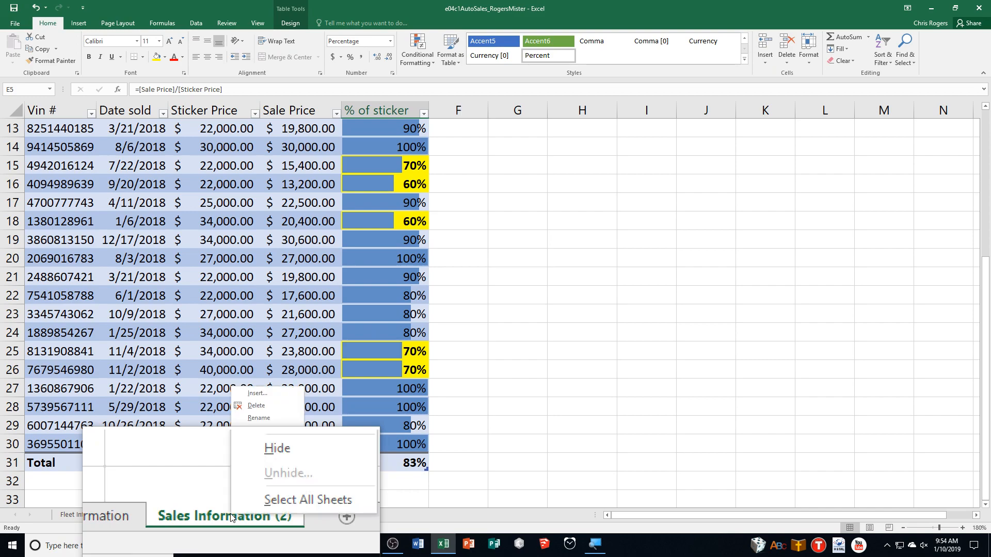
left_click(260, 419)
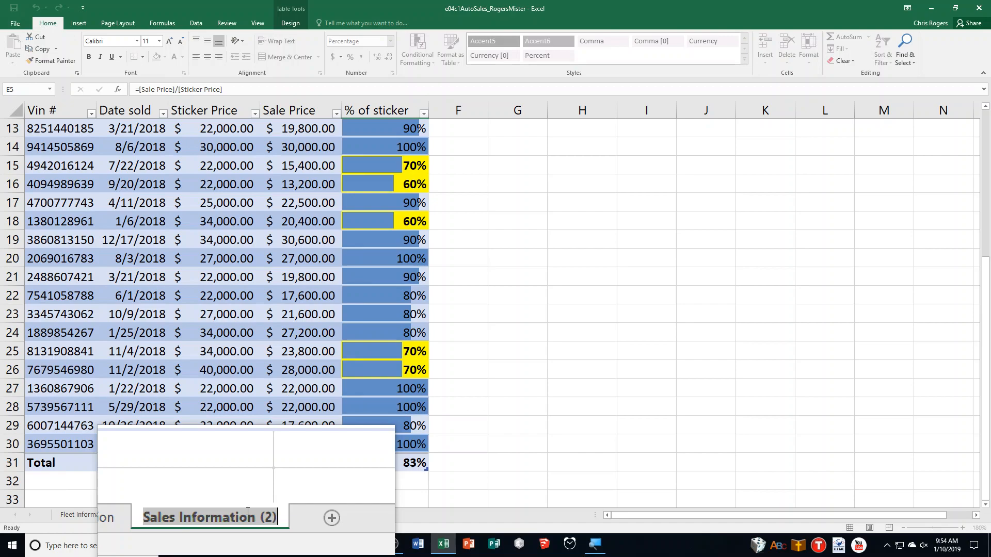
type("First Qu")
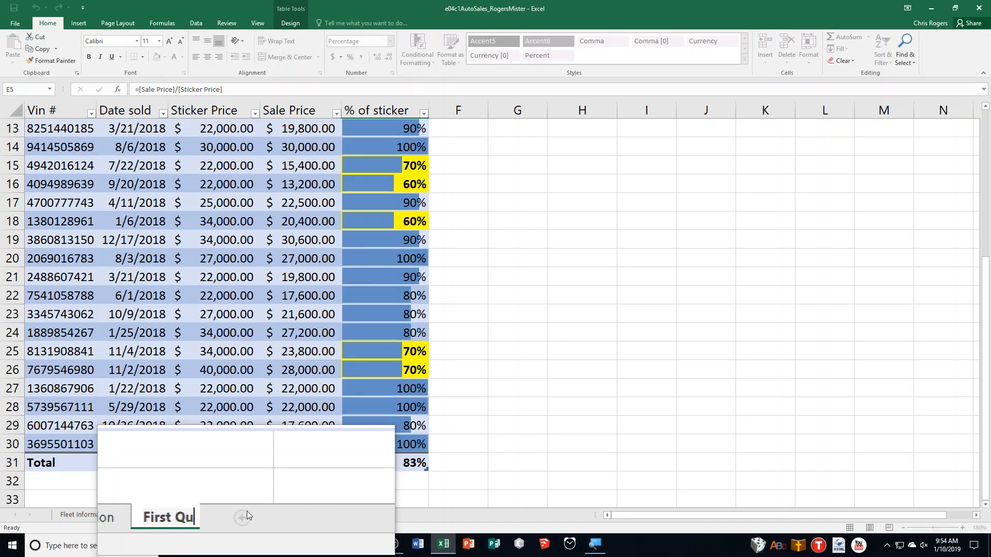
type("arter Sales")
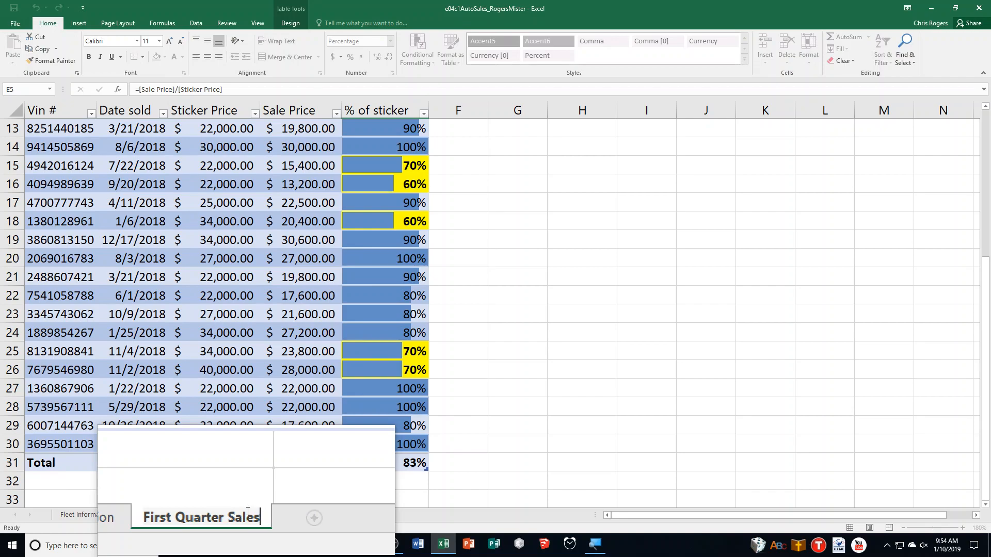
key("Return")
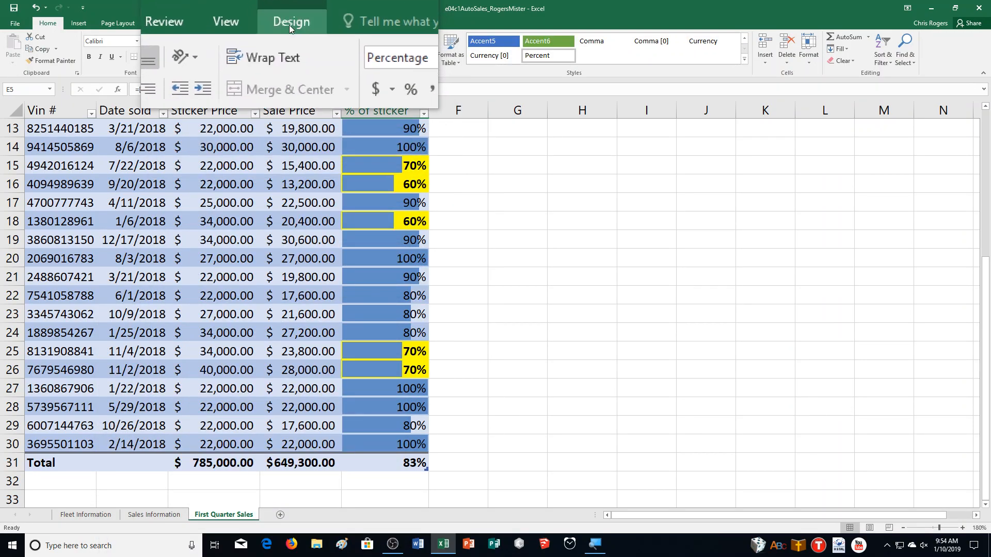
Change the table name of the copied sales table on the First Quarter Sales sheet
left_click(290, 23)
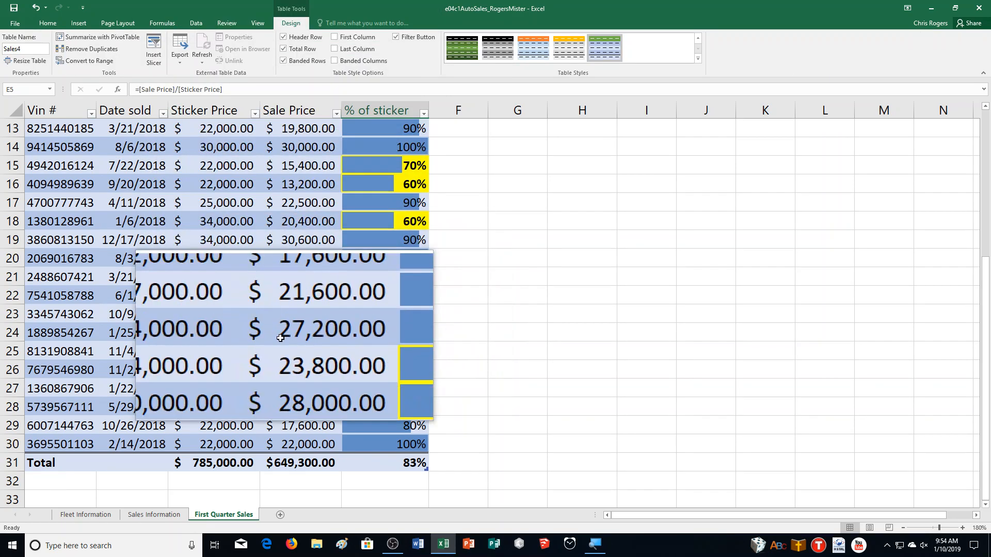
scroll(281, 338, "up", 4)
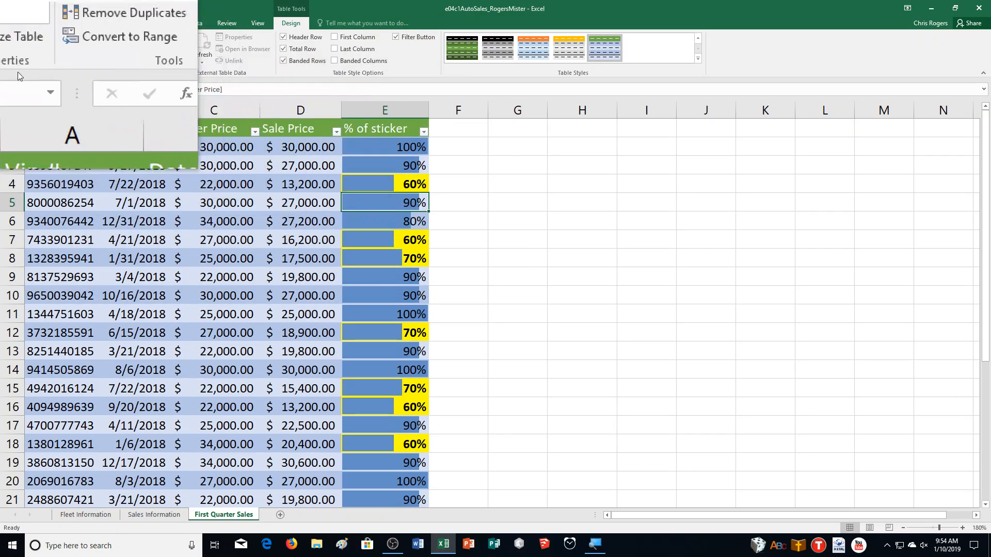
left_click(6, 52)
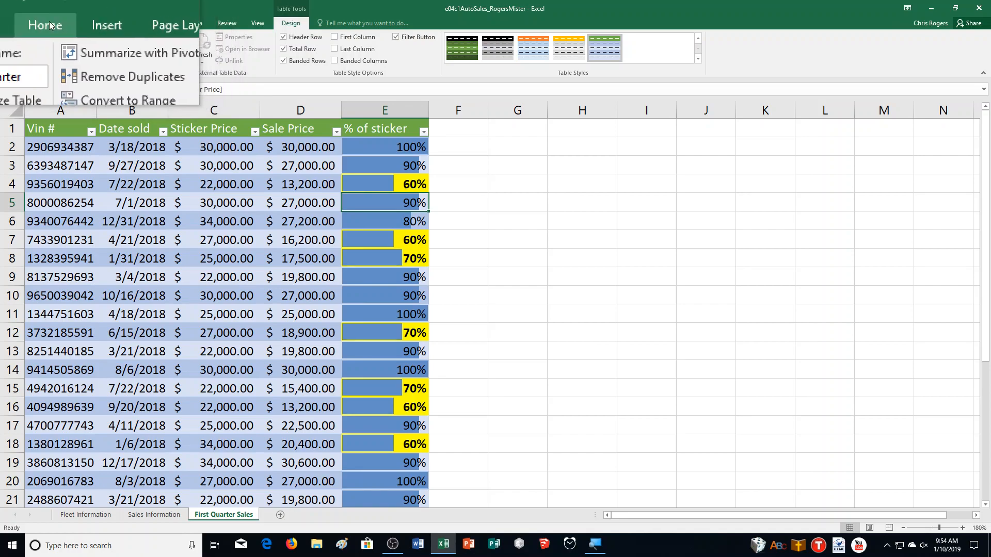
Filter the Date sold column of the First Quarter Sales table to show only January, February and March 2018
left_click(48, 23)
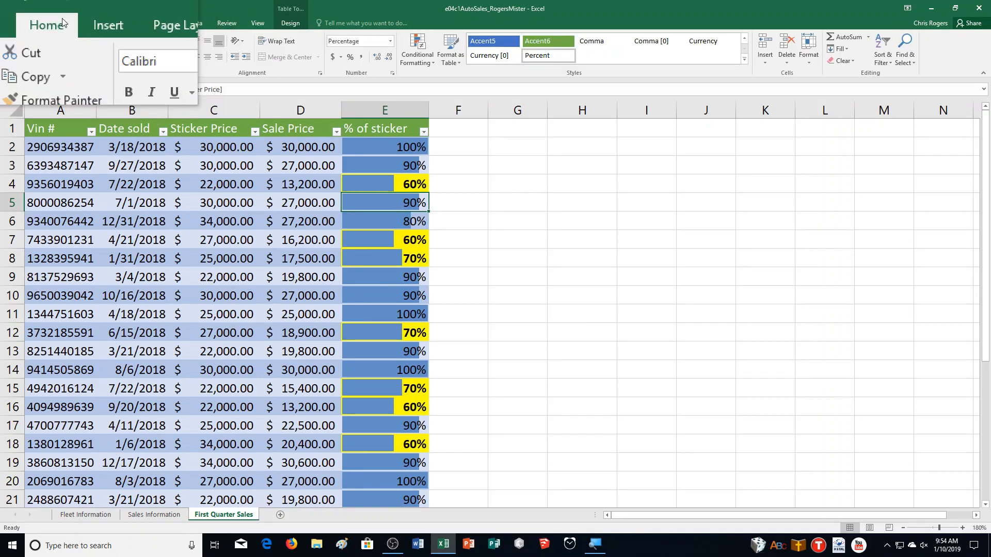
left_click(876, 54)
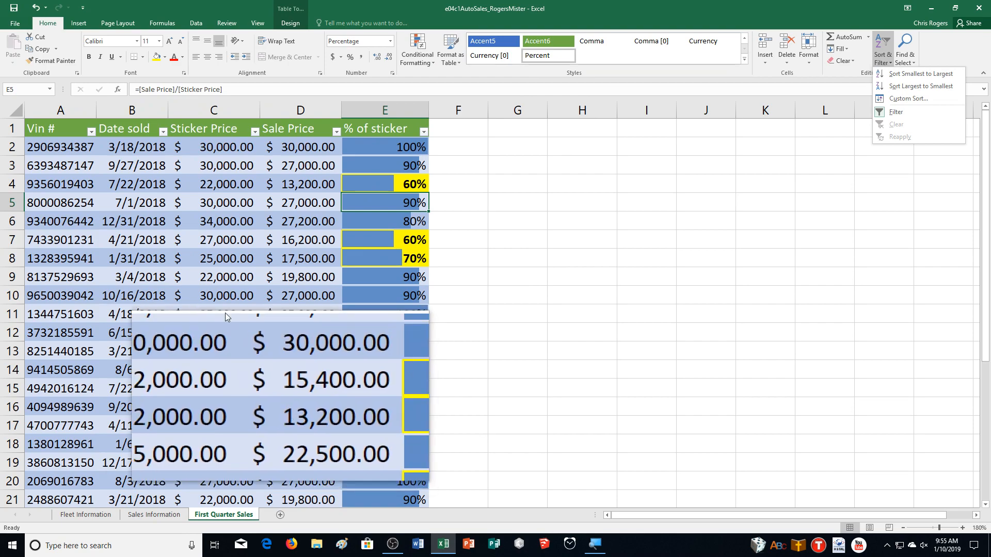
left_click(163, 132)
left_click(162, 132)
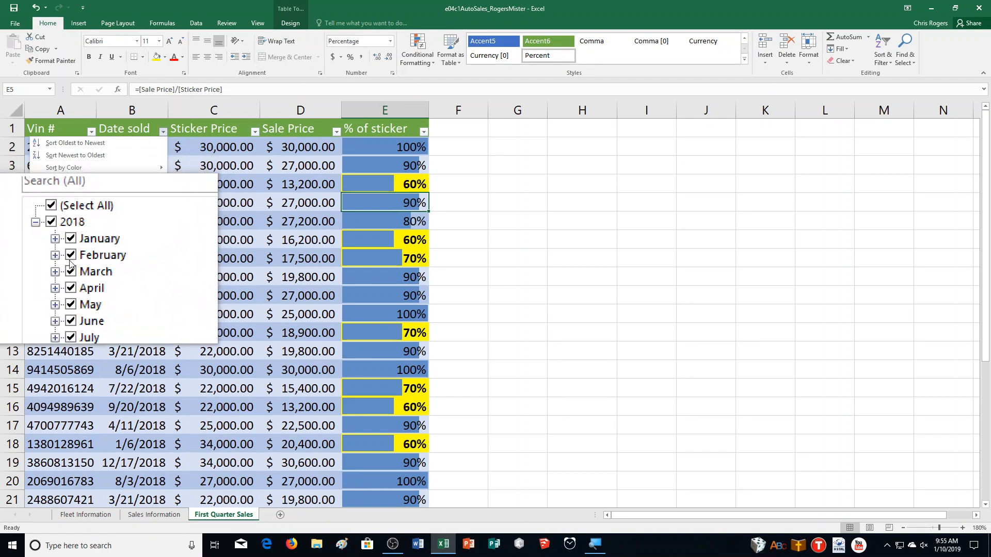
left_click(70, 286)
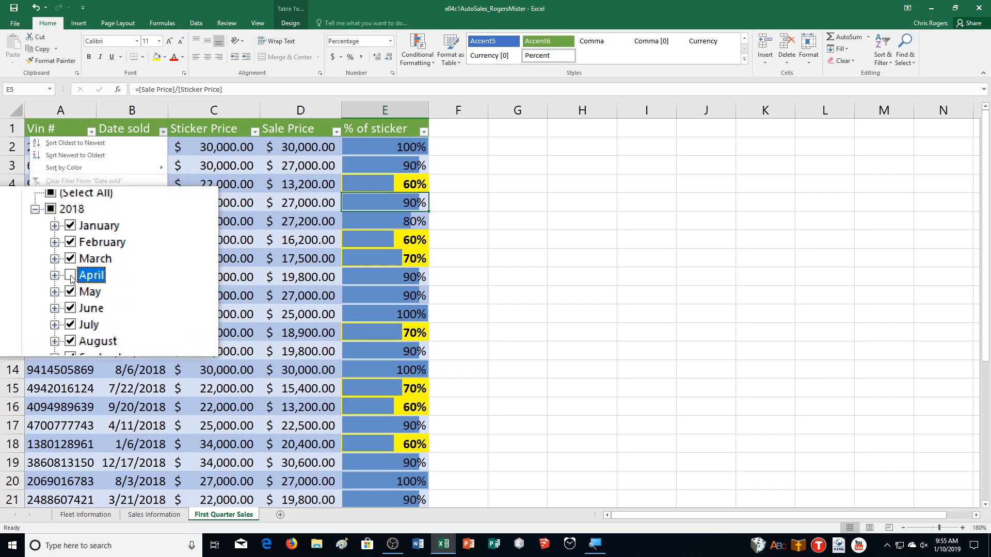
left_click(71, 295)
left_click(72, 303)
left_click(72, 311)
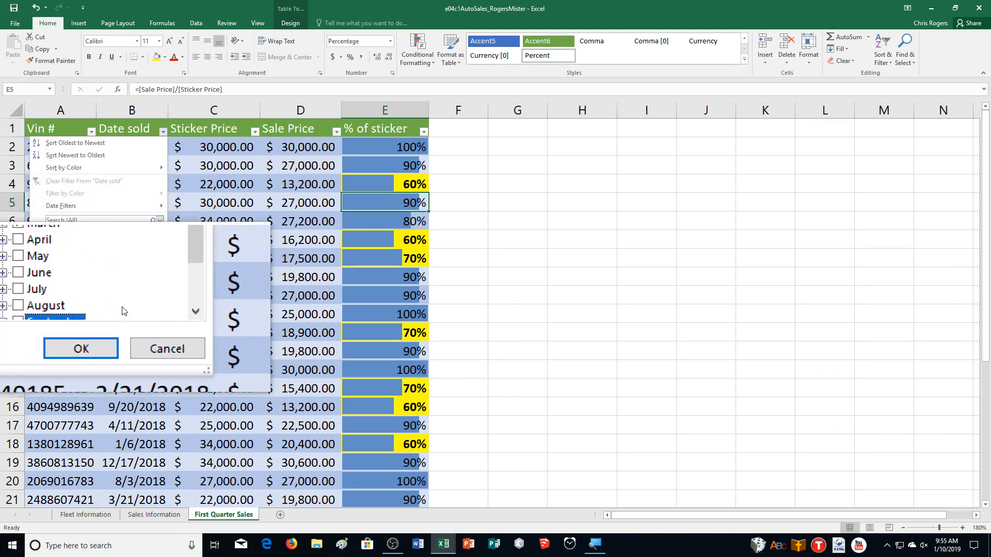
left_click(73, 319)
left_click(71, 295)
left_click(91, 297)
left_click(109, 300)
scroll(109, 300, "up", 2)
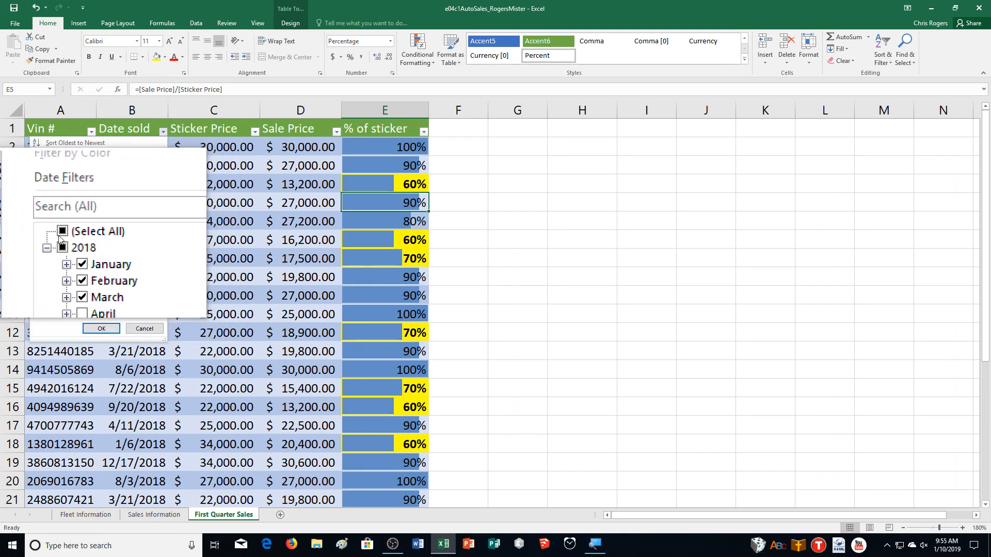
left_click(102, 333)
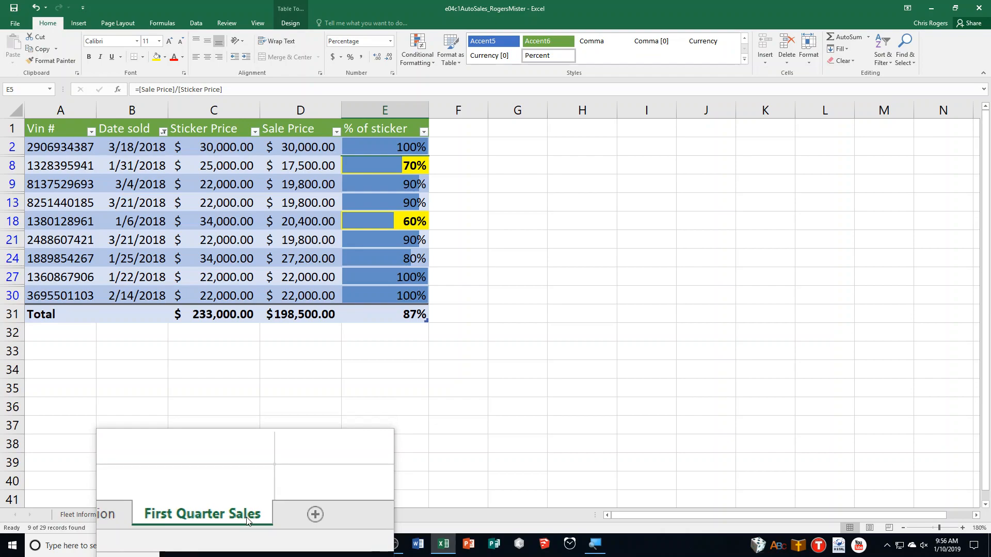
Create a custom footer for First Quarter Sales with the author's name in the left section, sheet name in the center and file name in the right
left_click(121, 23)
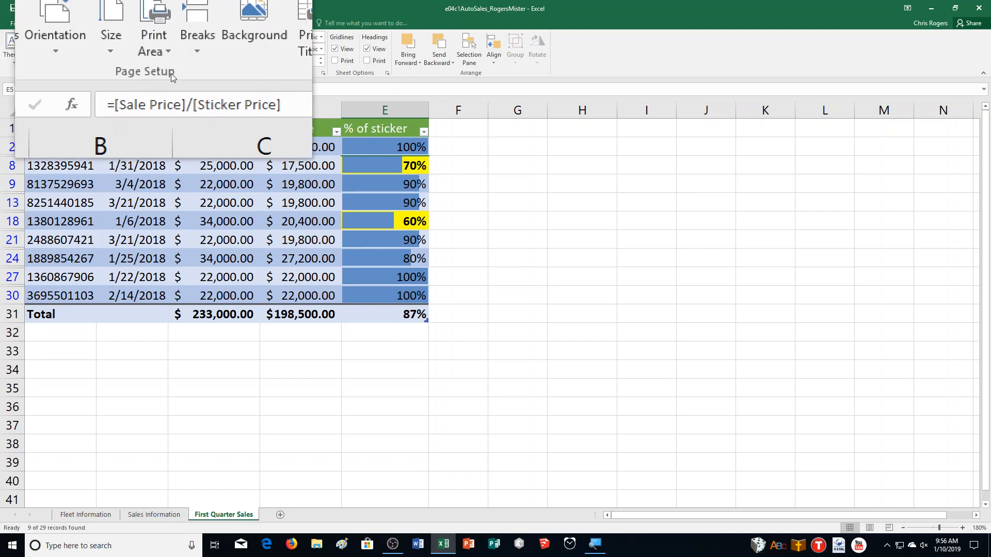
left_click(244, 72)
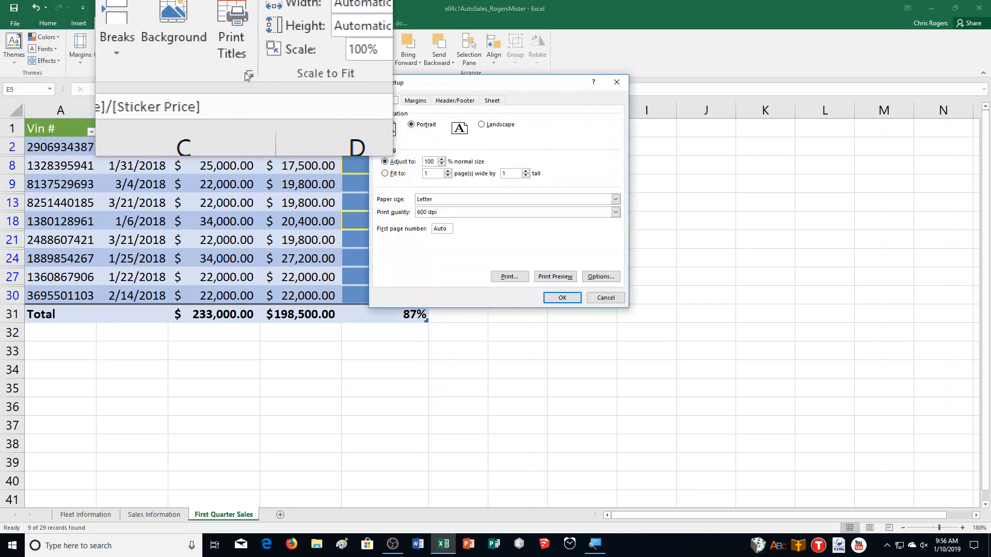
left_click(455, 100)
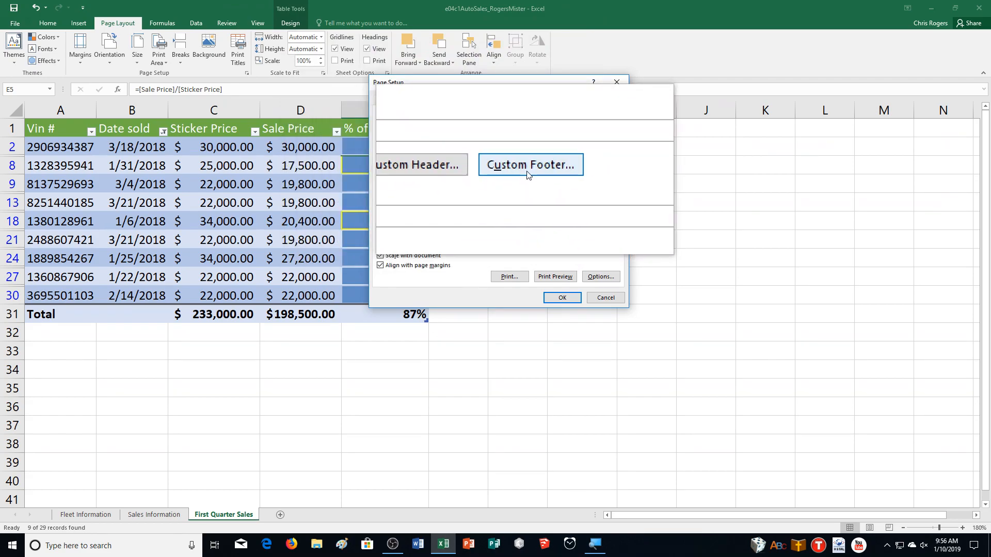
left_click(528, 174)
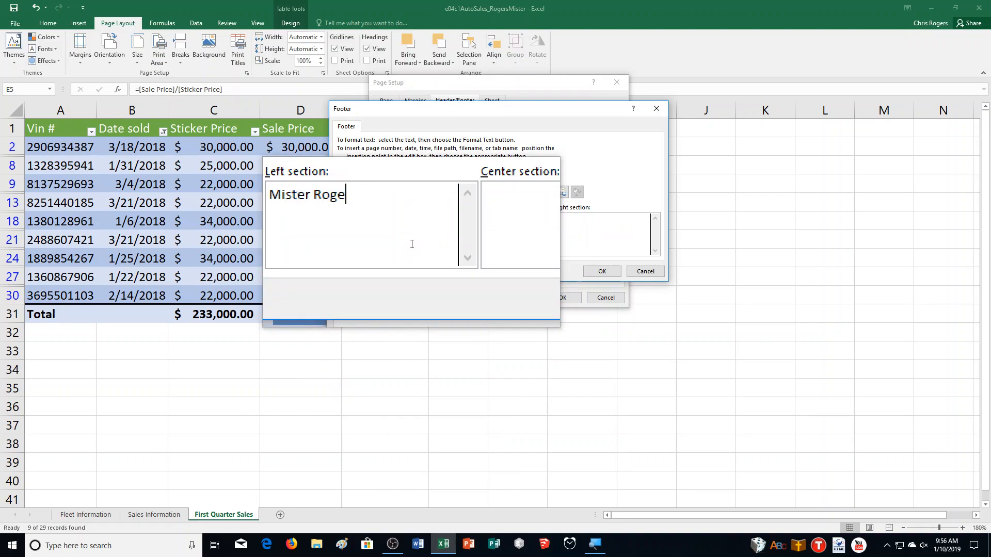
left_click(482, 231)
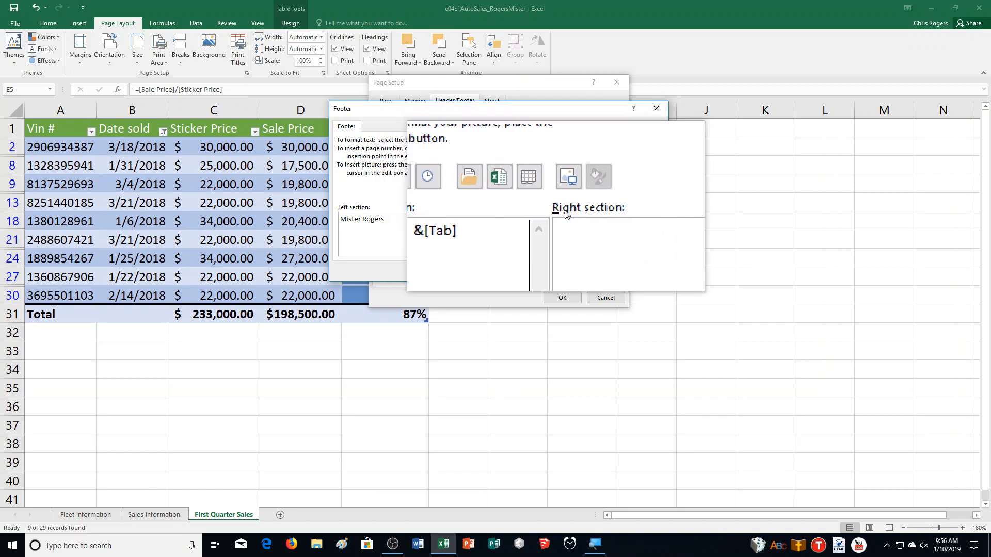
left_click(527, 194)
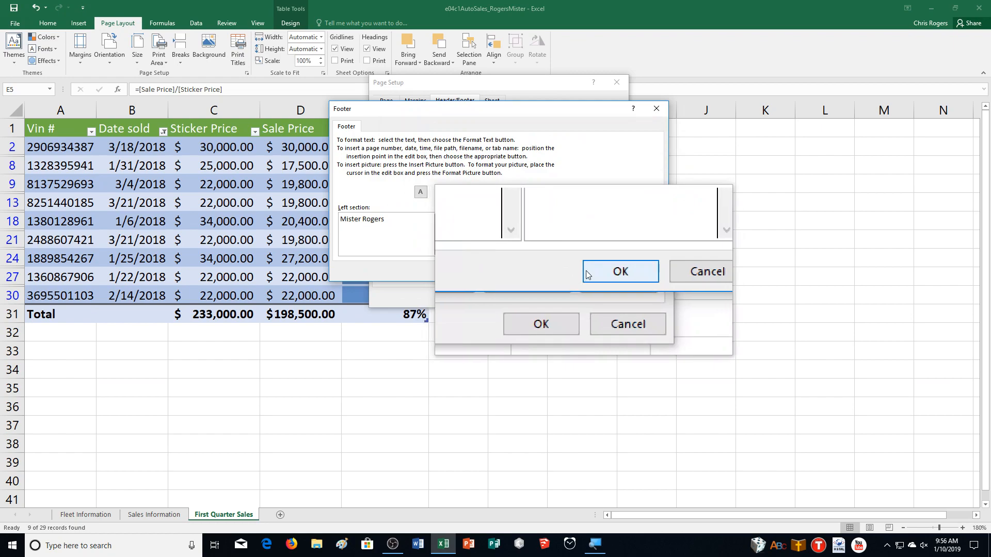
left_click(586, 272)
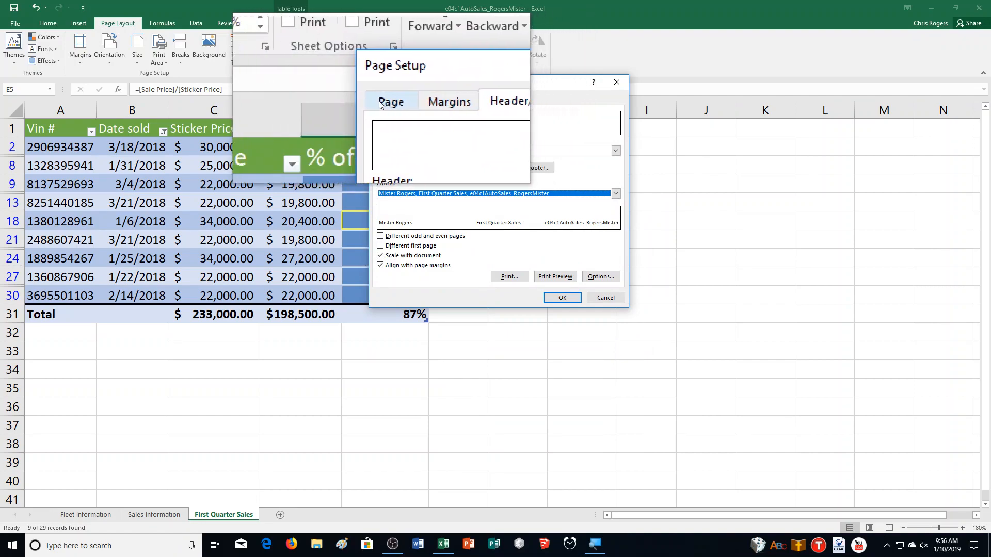
Set the First Quarter Sales page to landscape orientation, scaled to fit 1 page wide by 1 tall
left_click(379, 103)
left_click(484, 127)
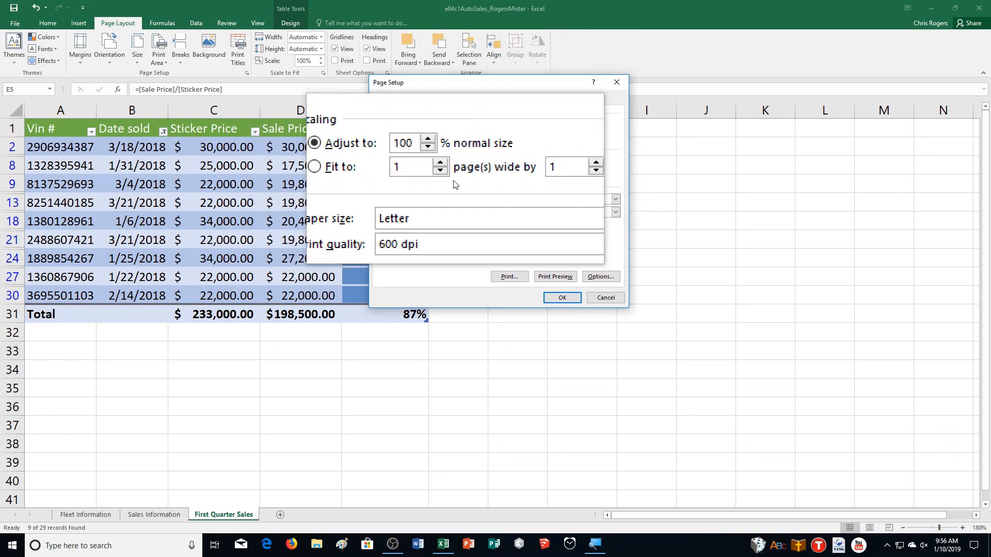
left_click(392, 177)
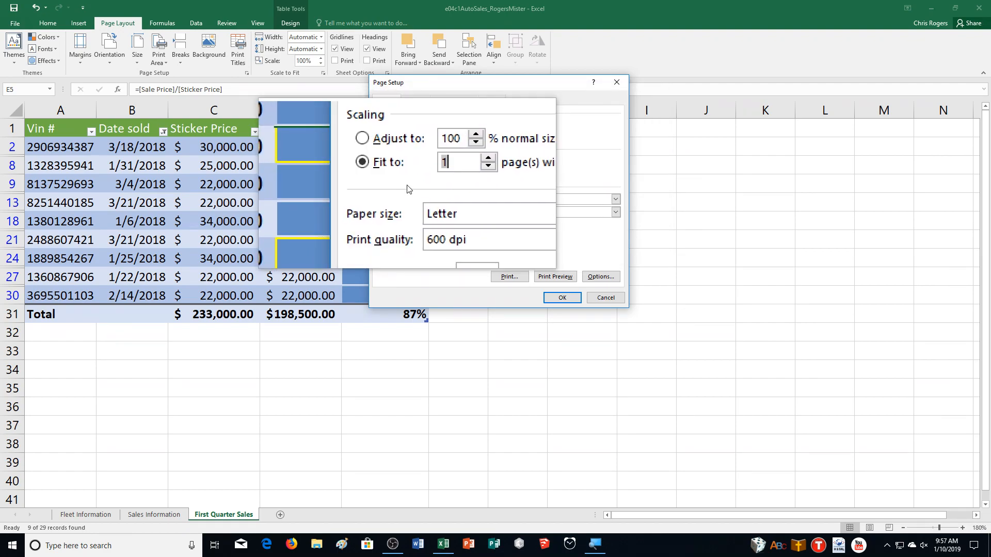
left_click(562, 297)
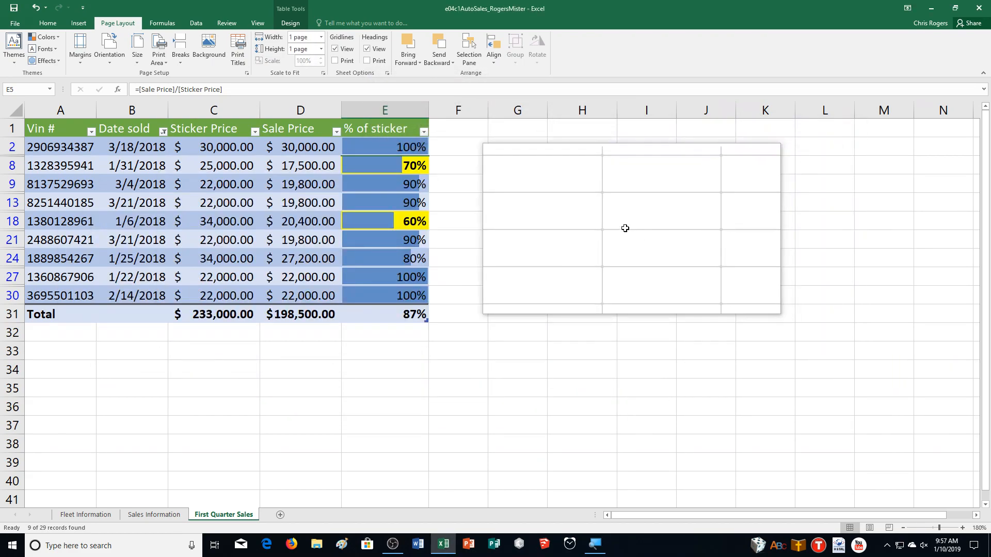
Check the print preview of First Quarter Sales and review the Sales Information table down to its total row
key("ctrl+p")
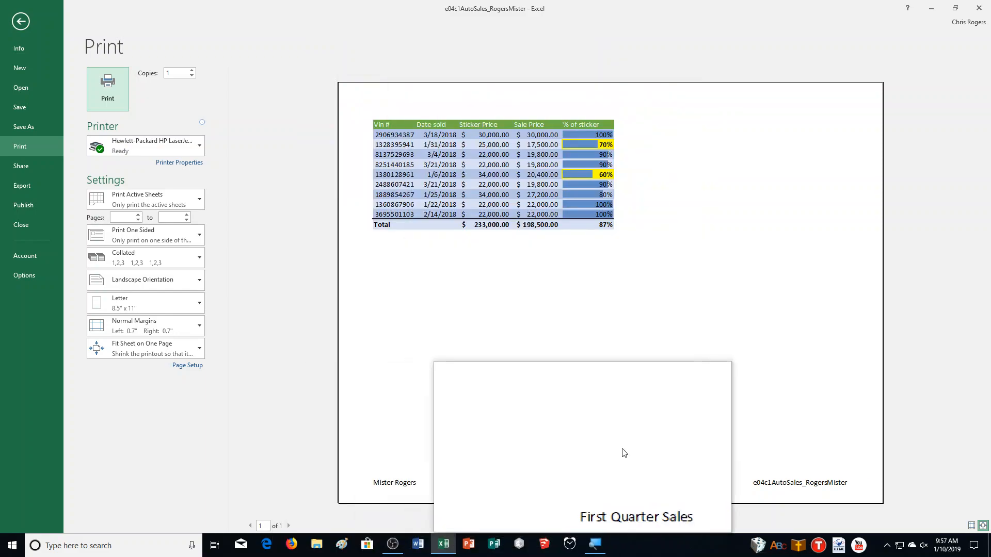
left_click(20, 21)
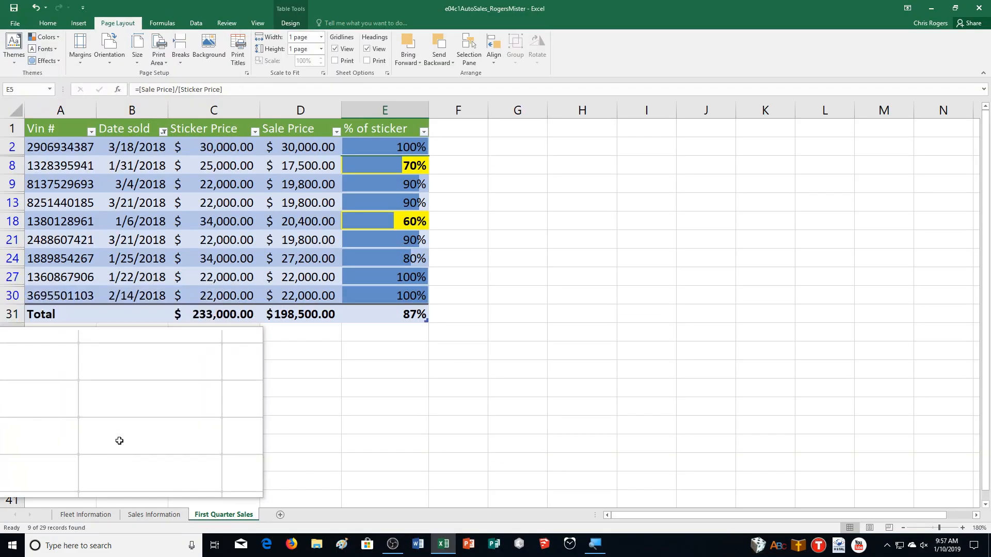
left_click(153, 514)
scroll(154, 439, "up", 4)
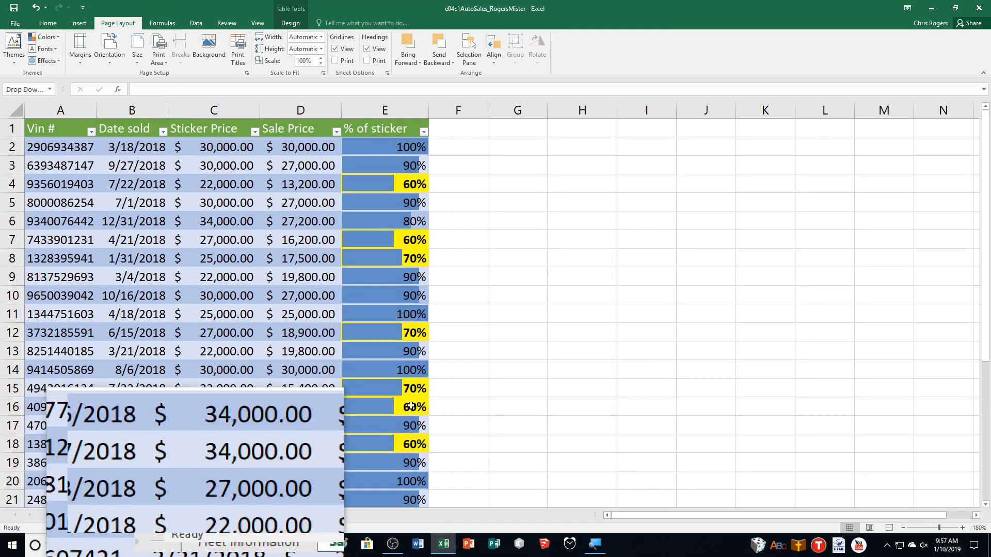
scroll(628, 368, "down", 3)
scroll(628, 368, "down", 1)
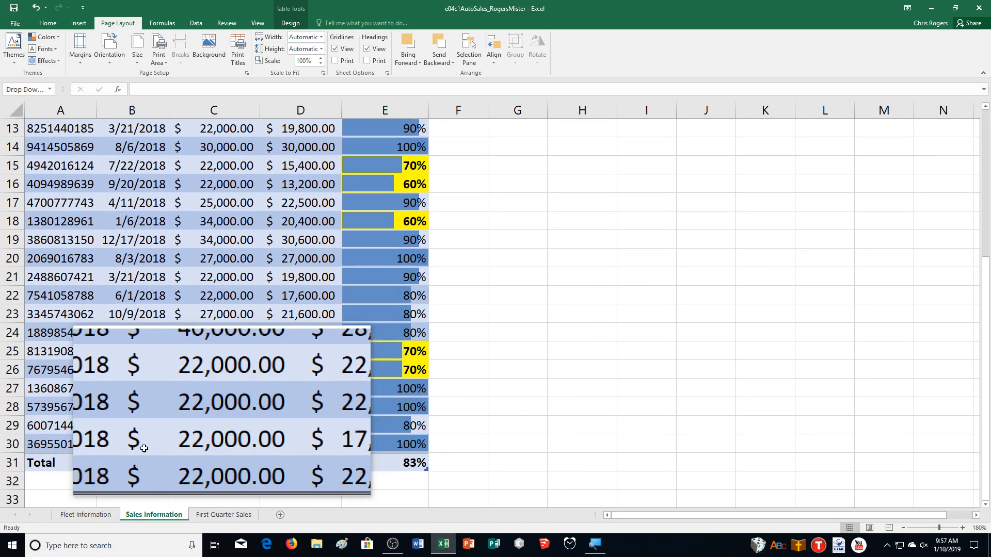
Examine the Fleet Information sheet's print preview from the first page through the last, and return to the sheet
left_click(81, 514)
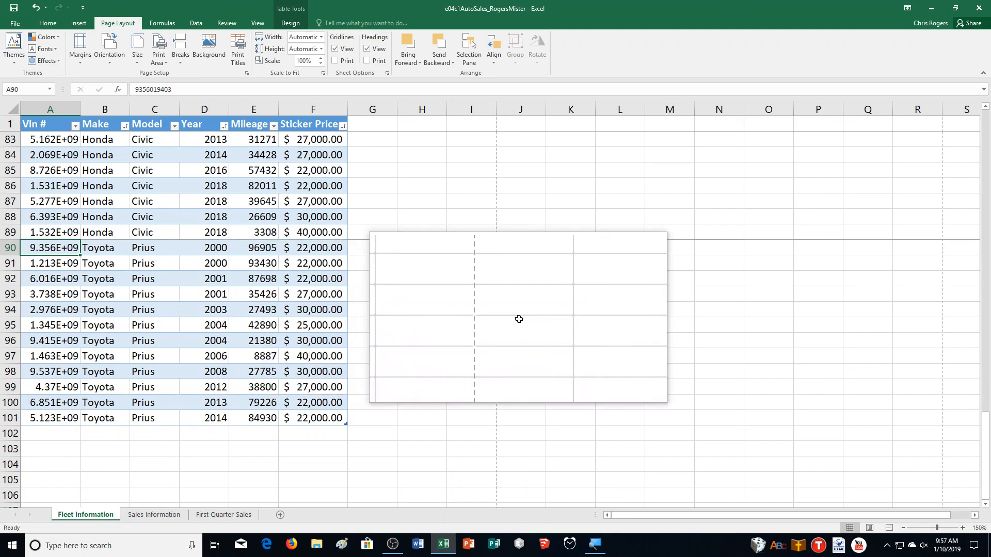
scroll(520, 319, "up", 5)
key("ctrl+p")
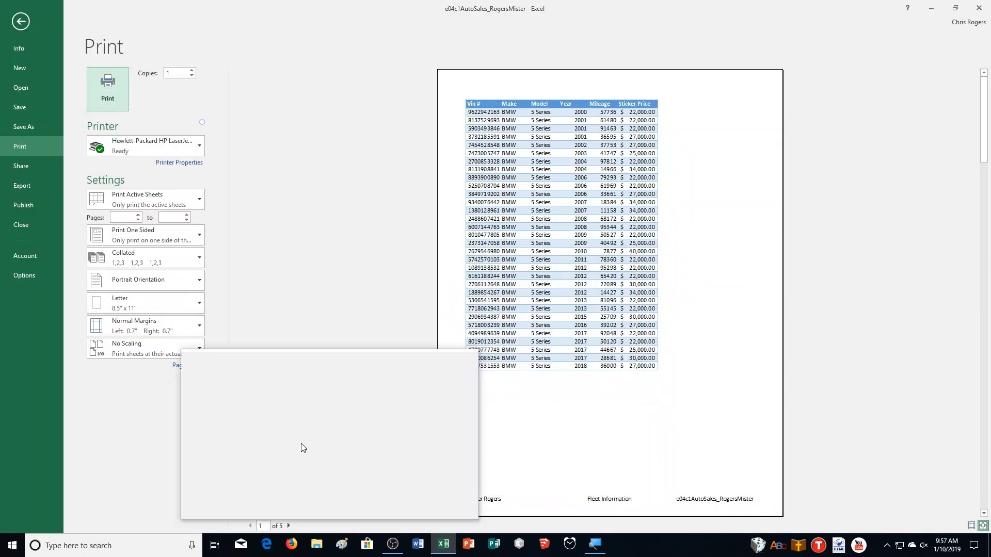
left_click(288, 526)
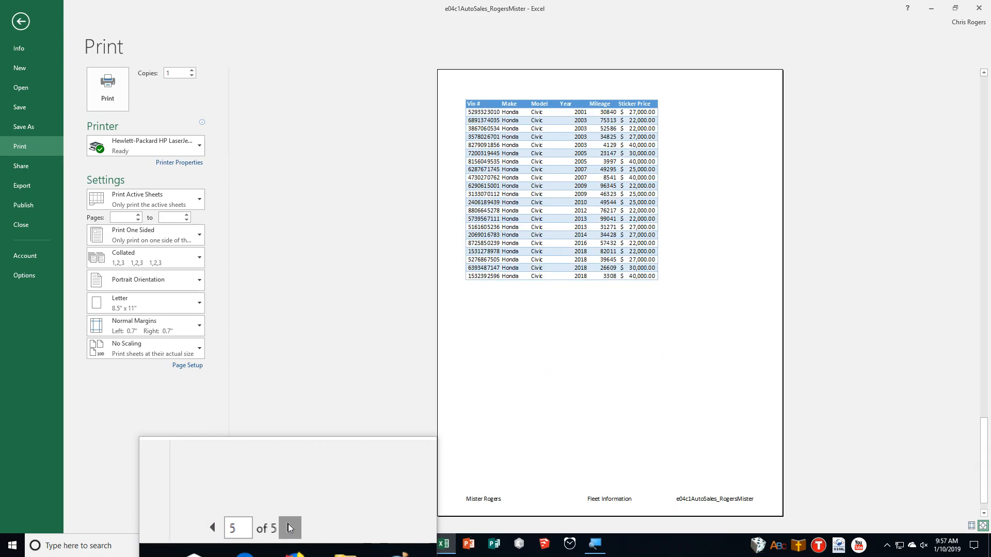
left_click(21, 21)
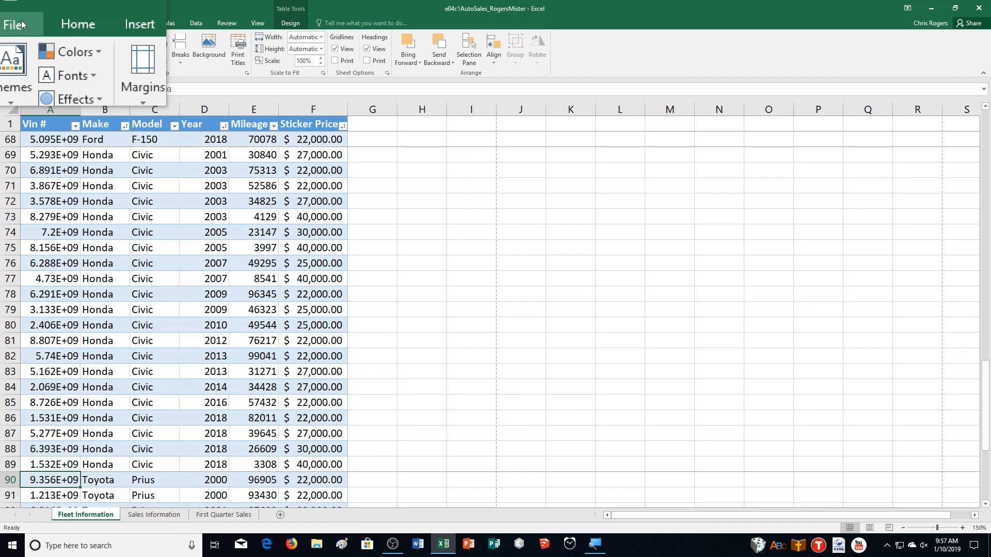